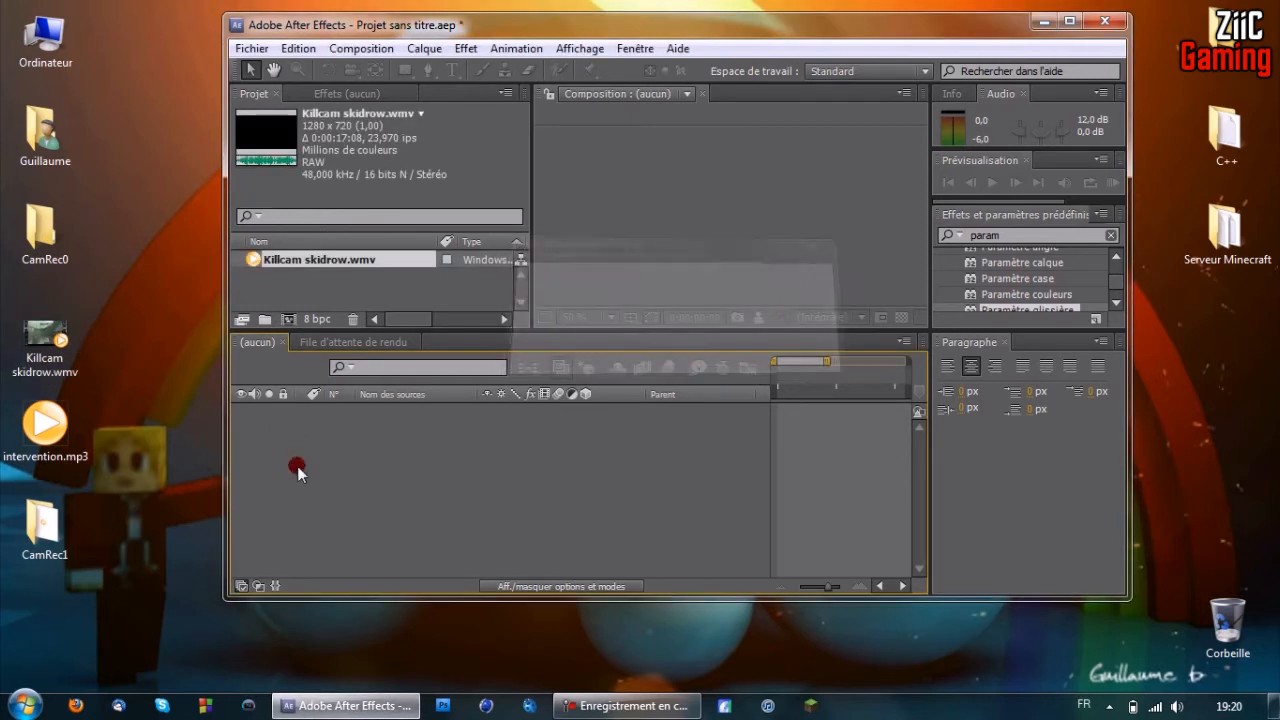
# Import intervention.mp3 from the desktop into the project and maximize the program window.
pyautogui.moveTo(388, 330); pyautogui.dragTo(388, 346)
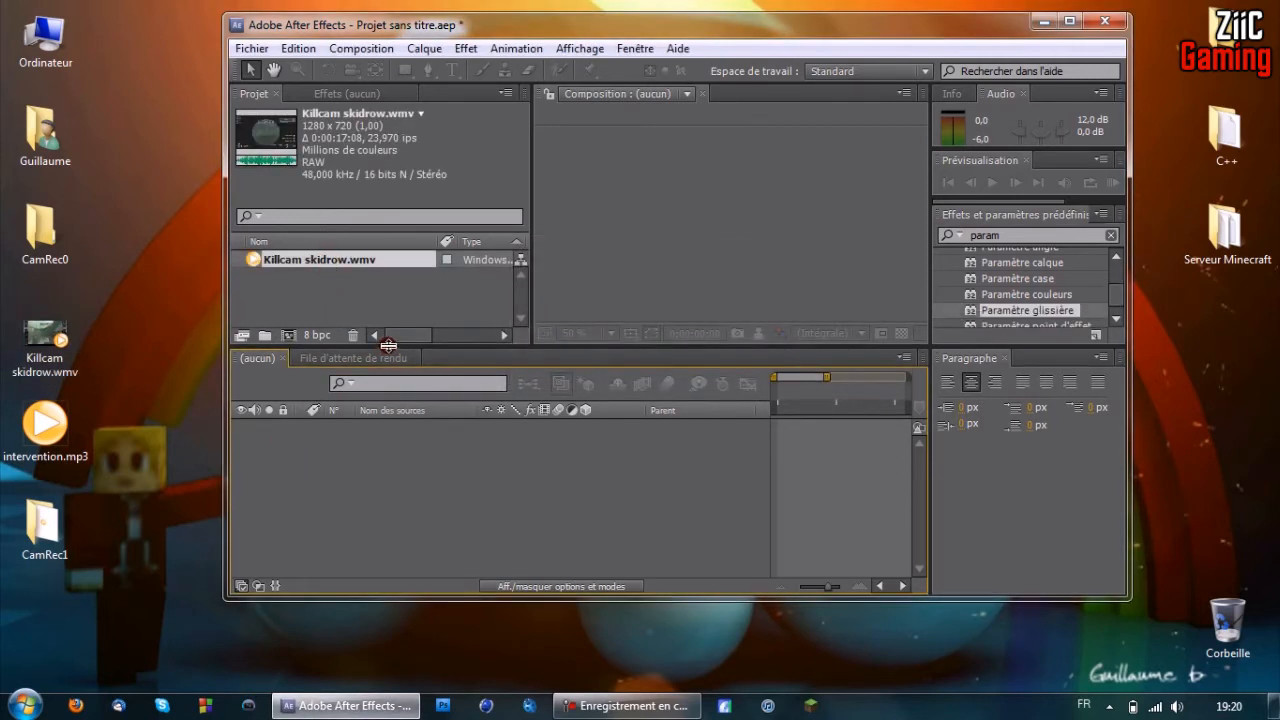
pyautogui.click(50, 445)
pyautogui.moveTo(50, 445); pyautogui.dragTo(337, 306)
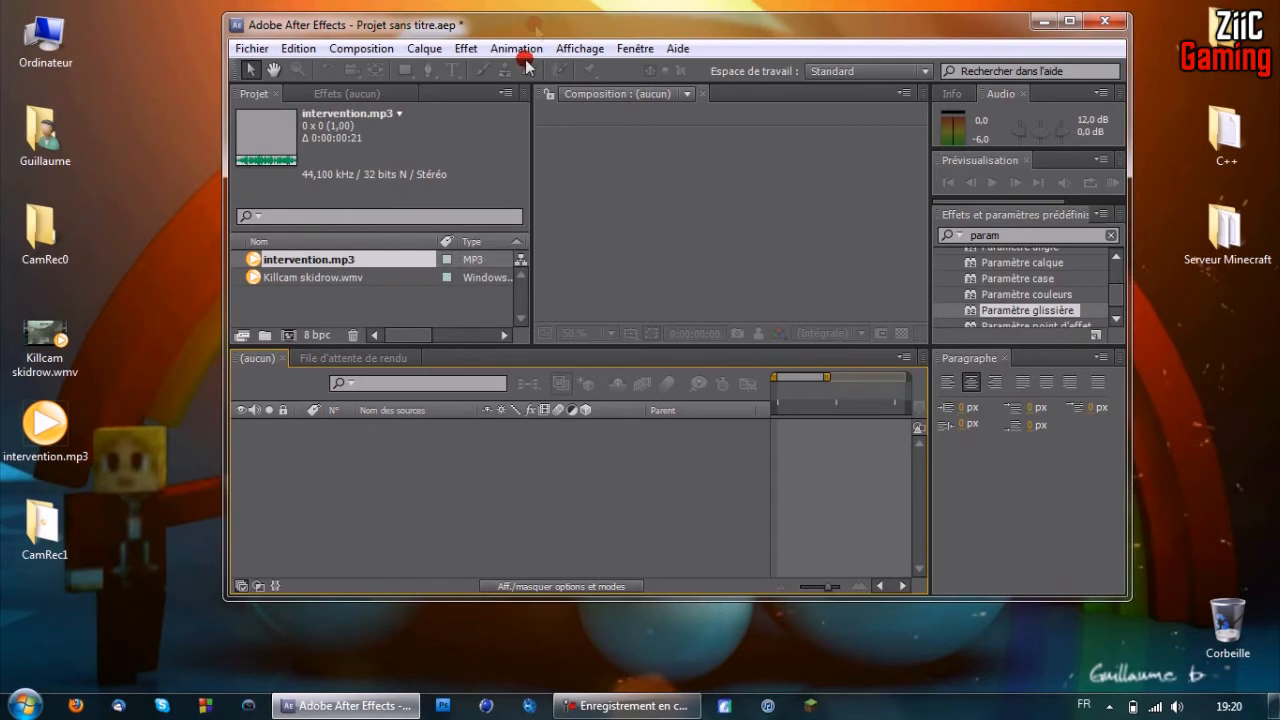
pyautogui.doubleClick(527, 13)
pyautogui.doubleClick(529, 13)
pyautogui.doubleClick(525, 20)
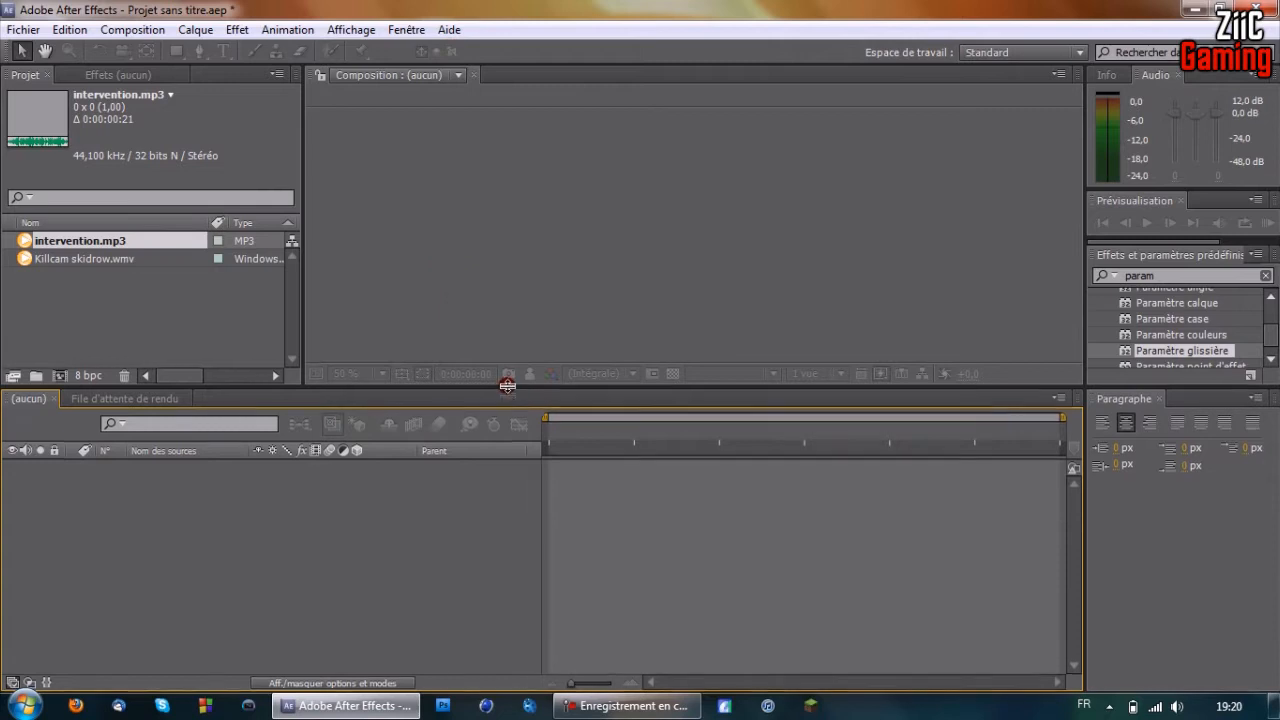
pyautogui.moveTo(507, 384); pyautogui.dragTo(507, 401)
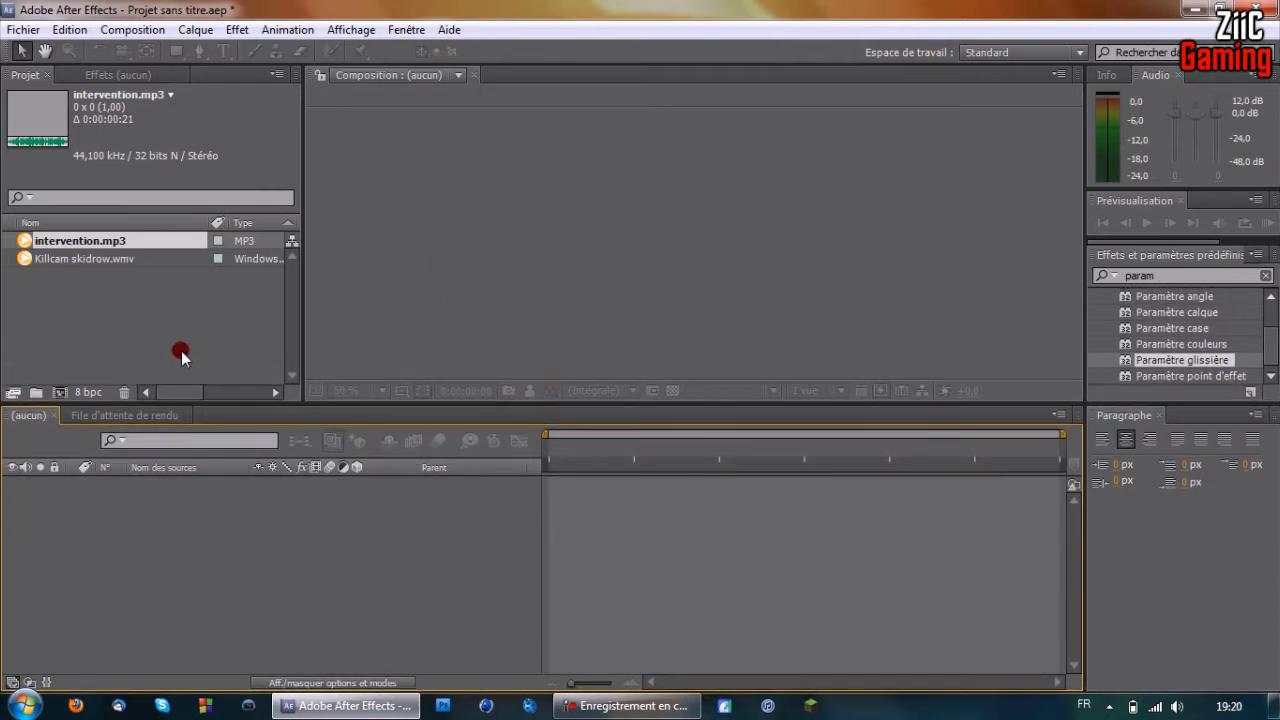
# Create a new composition with the HDV/HDTV 720 25 preset, 1280 × 720 px, 25 fps, quarter resolution and a 30-second duration.
pyautogui.click(115, 30)
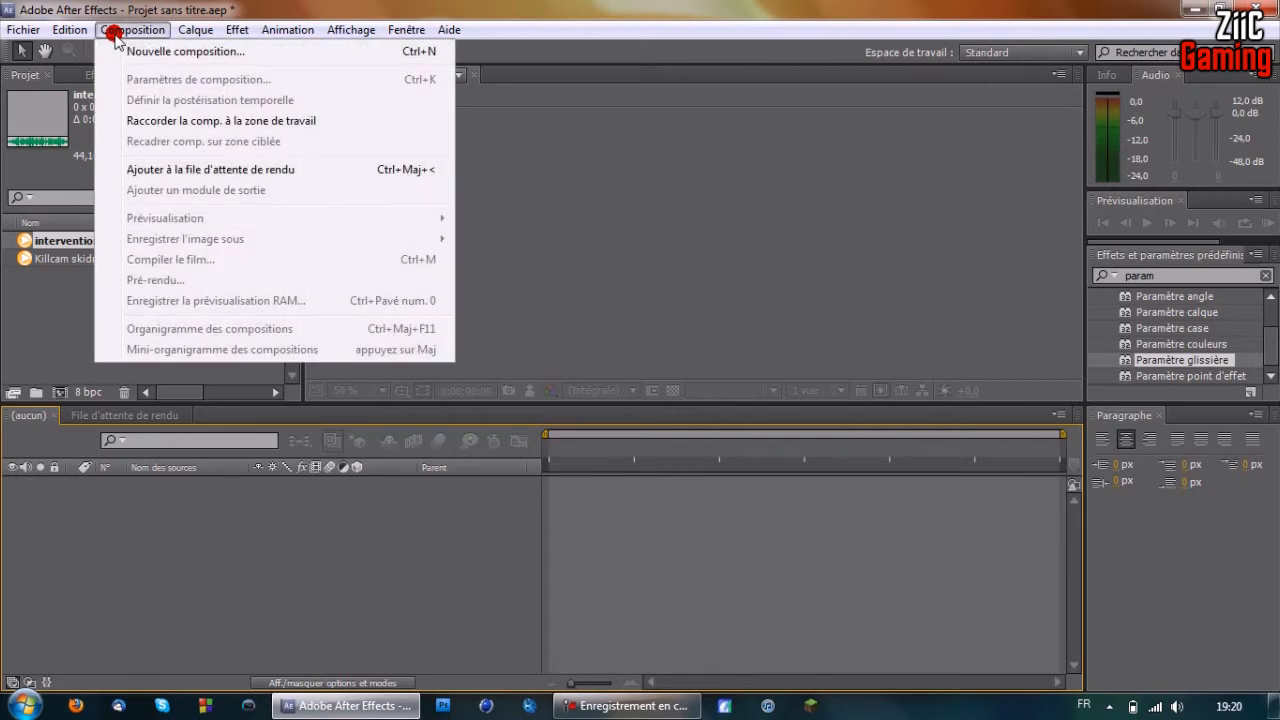
pyautogui.click(158, 12)
pyautogui.click(148, 28)
pyautogui.click(158, 51)
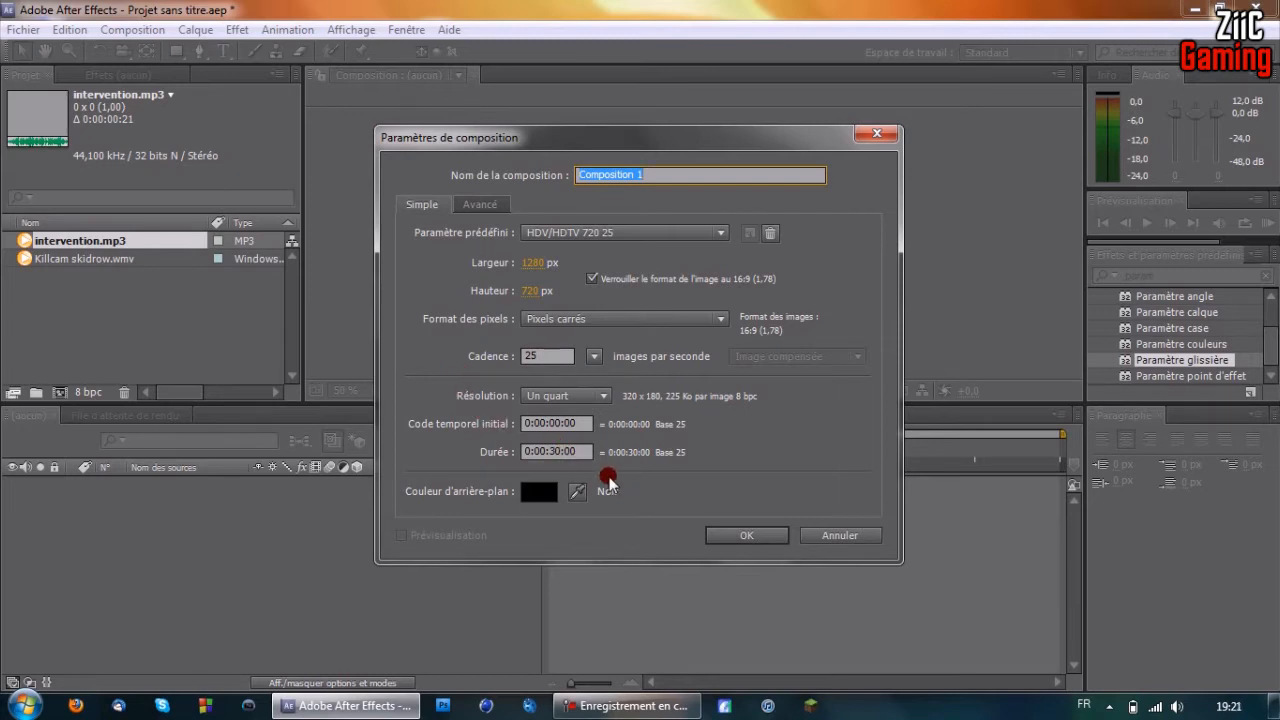
pyautogui.click(740, 537)
# Add Killcam skidrow.wmv to the composition as a layer and make the preview area taller.
pyautogui.moveTo(113, 282); pyautogui.dragTo(120, 505)
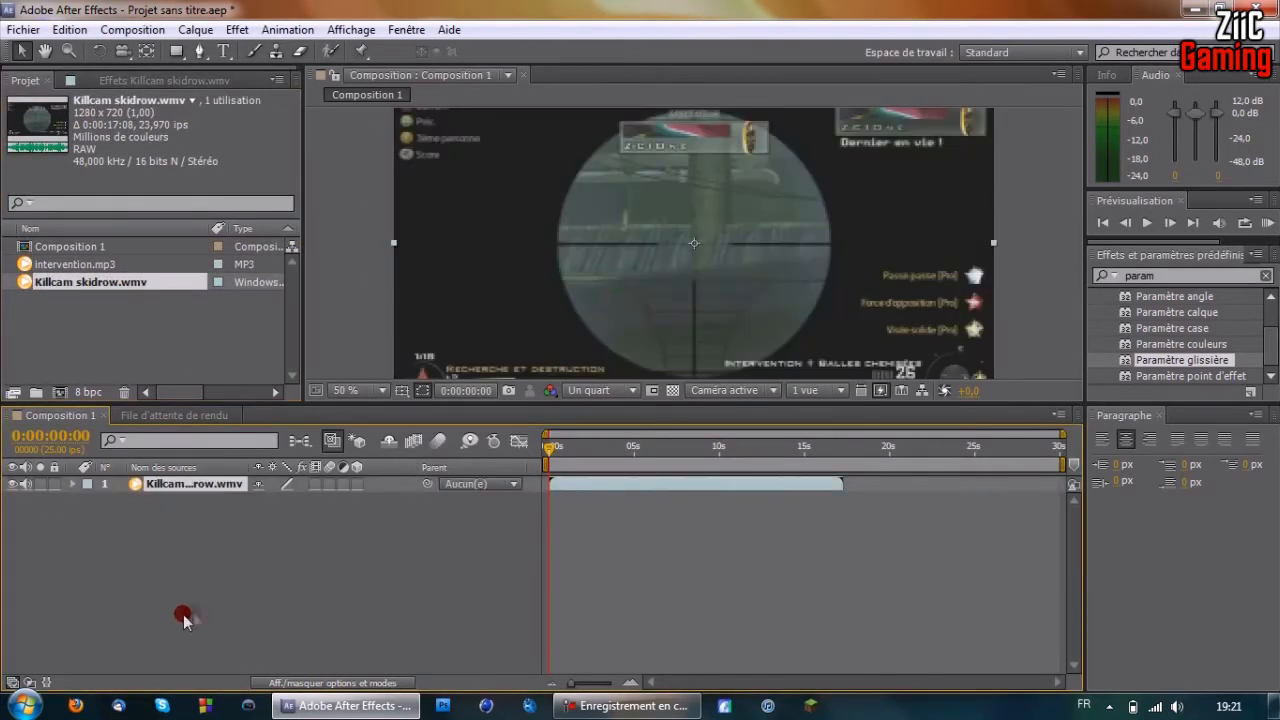
pyautogui.moveTo(615, 493)
pyautogui.mouseDown()
pyautogui.moveTo(600, 492)
pyautogui.moveTo(617, 494)
pyautogui.mouseUp()
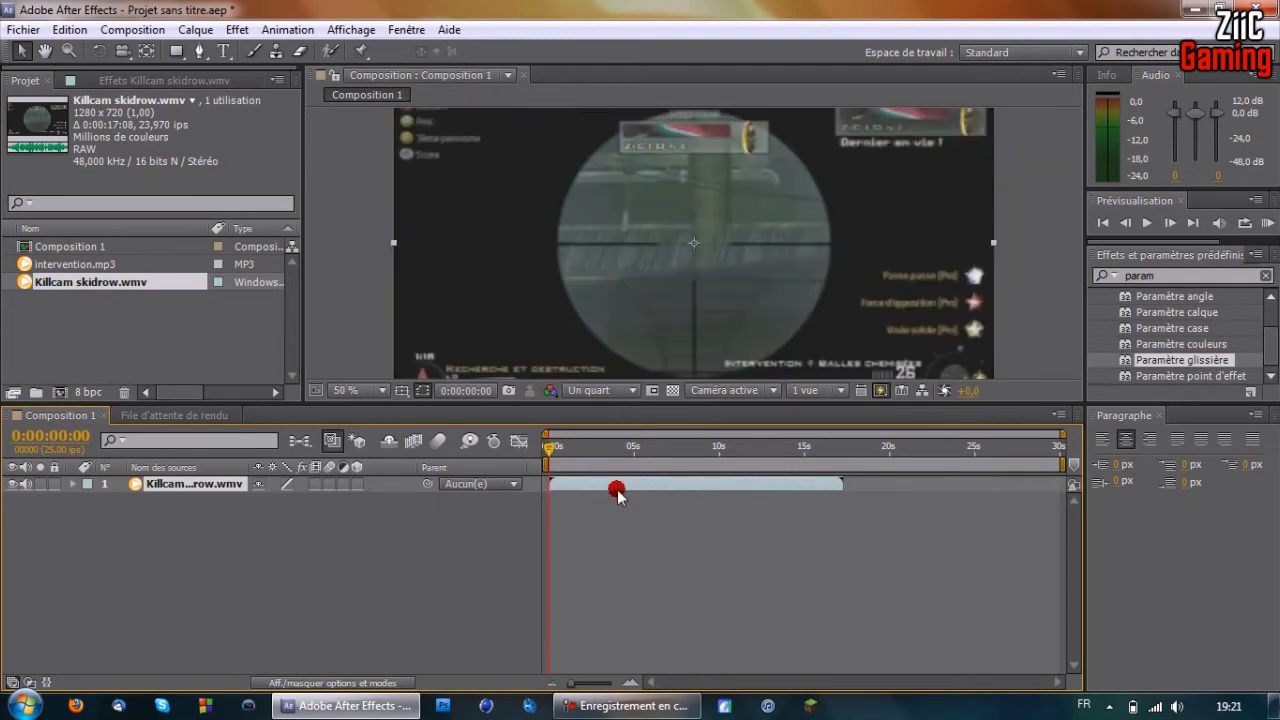
pyautogui.moveTo(586, 403); pyautogui.dragTo(588, 443)
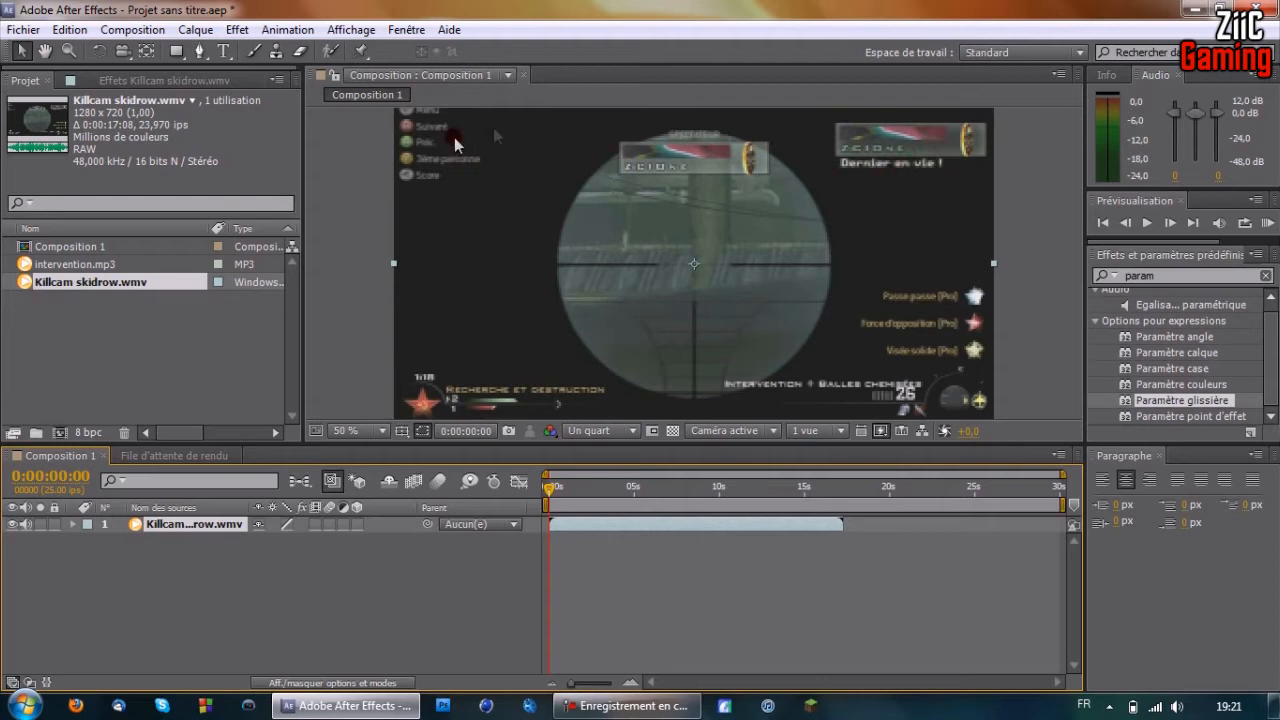
# Show the Killcam layer's audio waveform and place the current time at the gunshot's onset, 0:00:03:16.
pyautogui.moveTo(549, 493); pyautogui.dragTo(614, 495)
pyautogui.click(217, 533)
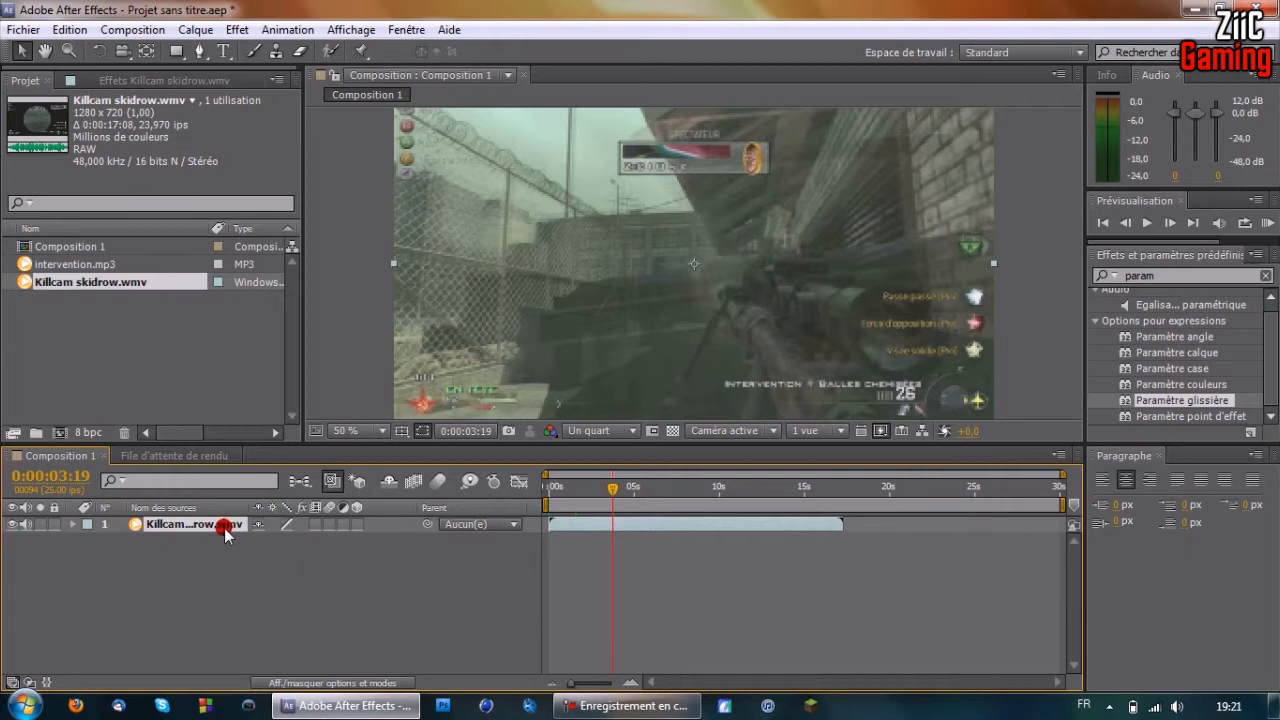
pyautogui.press('l')
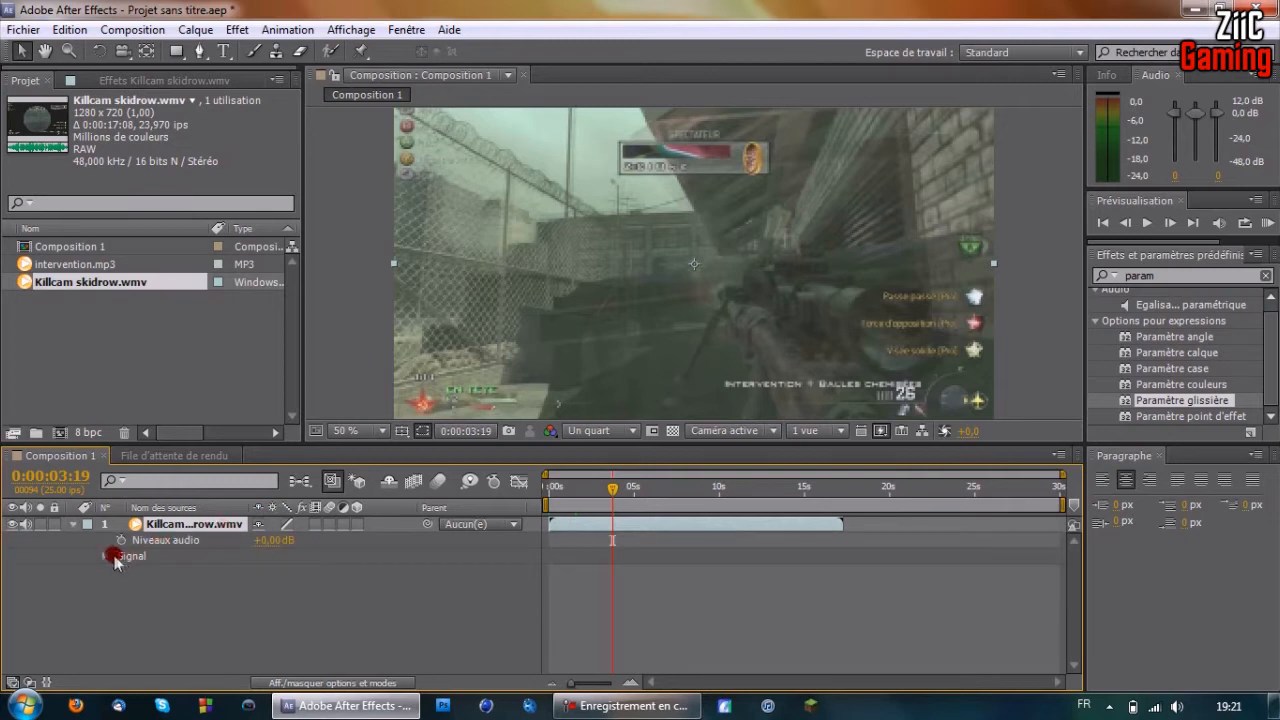
pyautogui.click(105, 556)
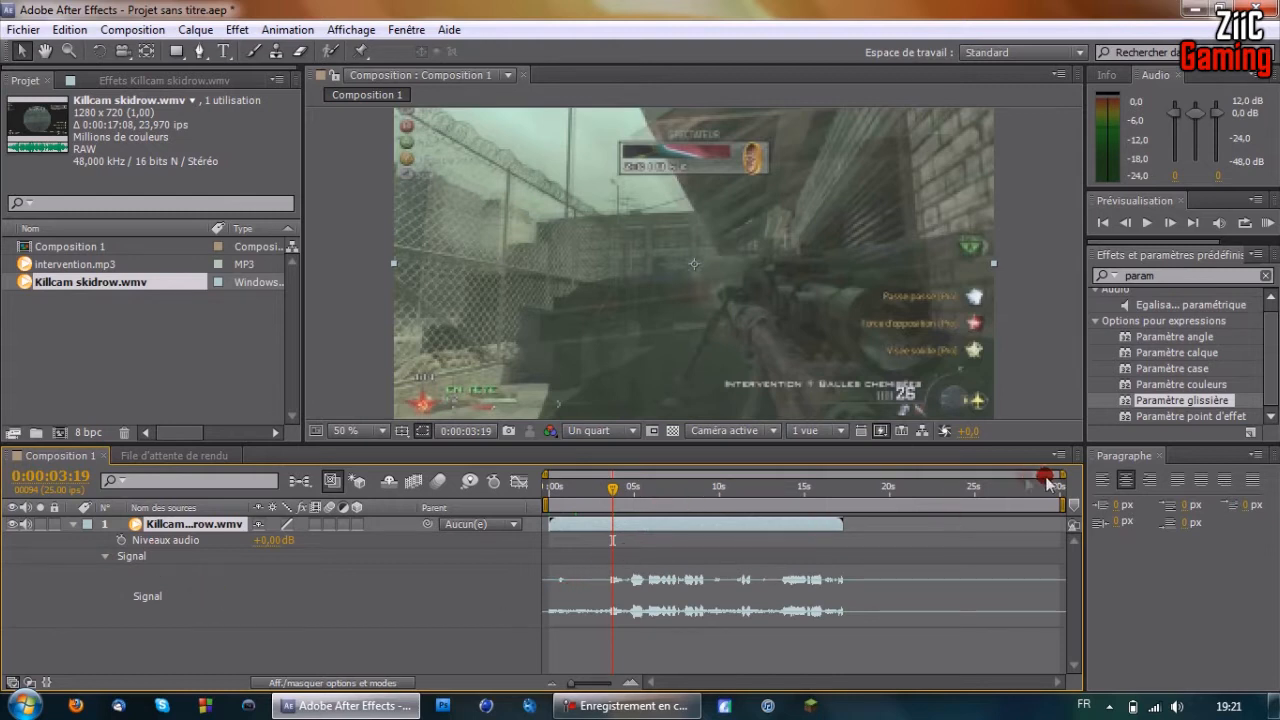
pyautogui.moveTo(1062, 476)
pyautogui.mouseDown()
pyautogui.moveTo(640, 480)
pyautogui.moveTo(697, 493)
pyautogui.mouseUp()
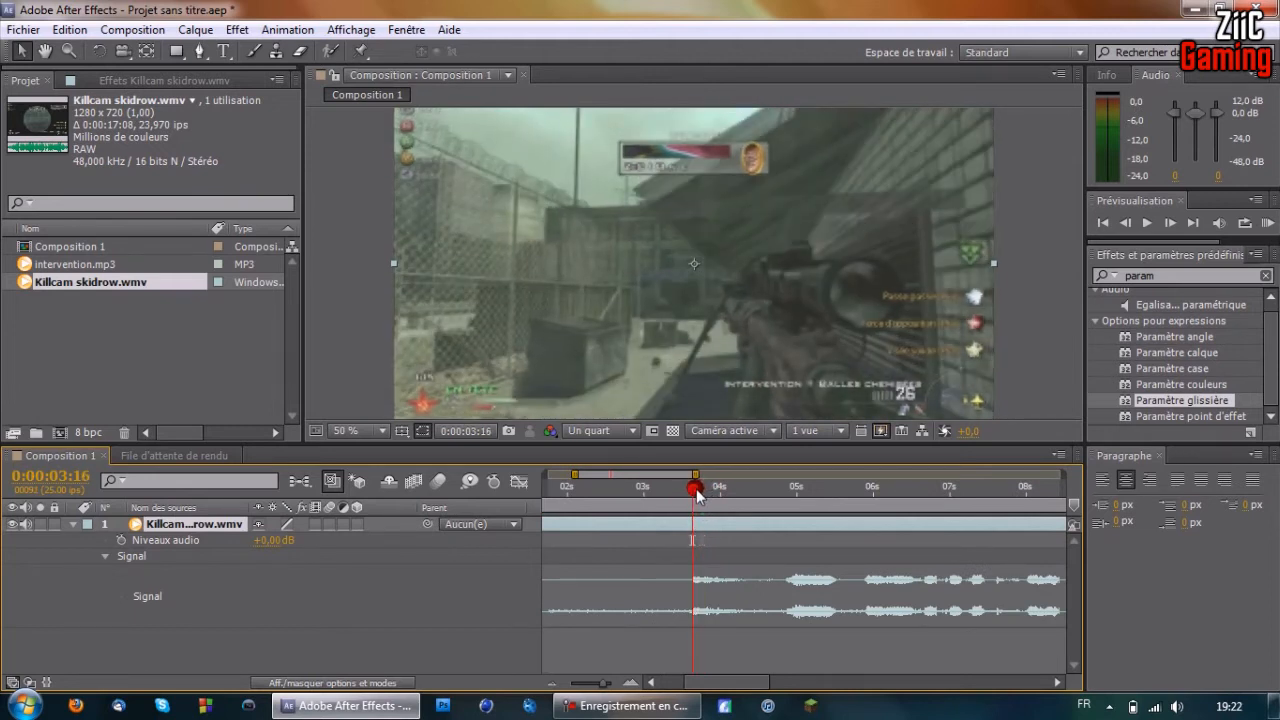
# Mute the collapsed Killcam layer and add intervention.mp3 below it, starting at 0:00:03:16.
pyautogui.click(72, 524)
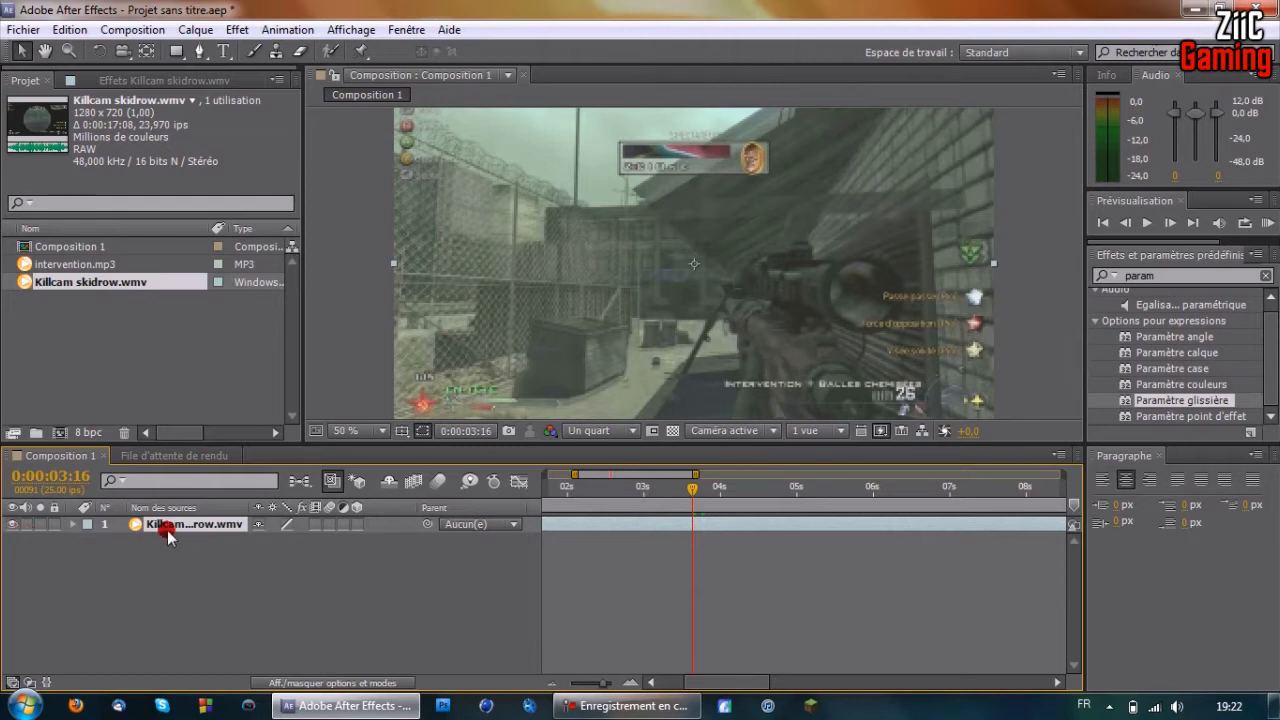
pyautogui.moveTo(100, 264); pyautogui.dragTo(186, 574)
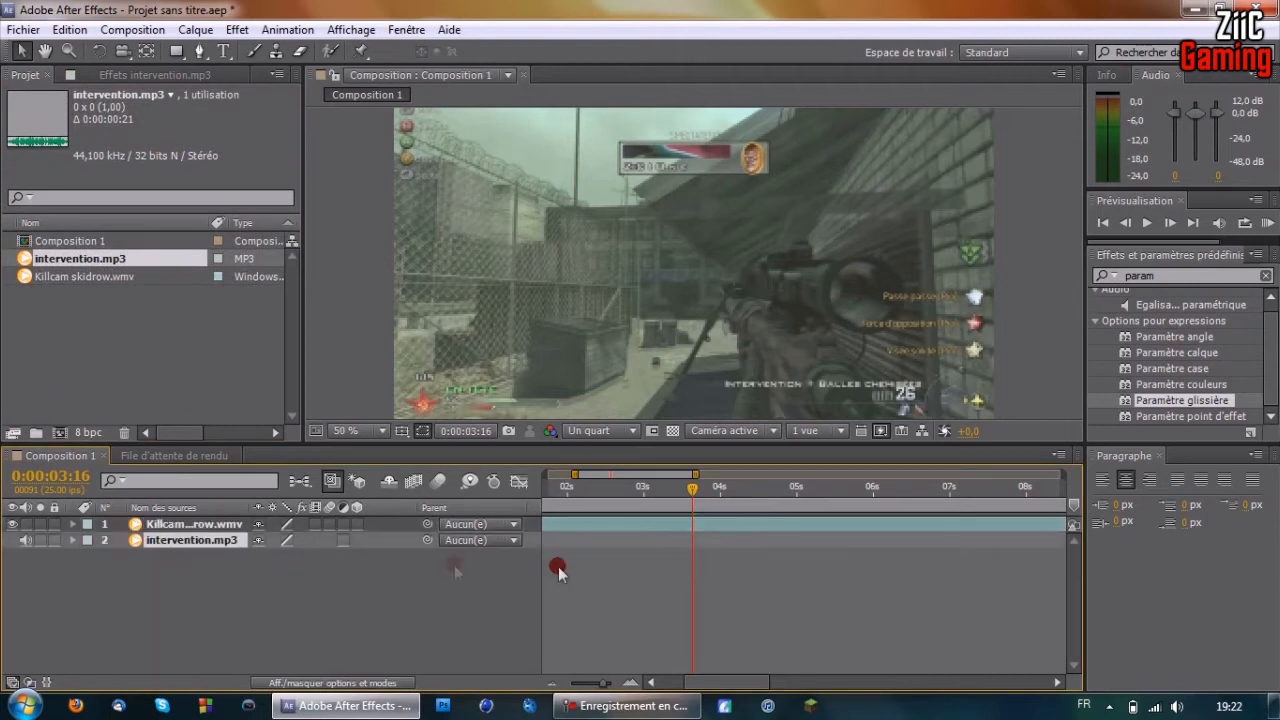
pyautogui.moveTo(602, 476); pyautogui.dragTo(572, 478)
pyautogui.moveTo(666, 473); pyautogui.dragTo(833, 474)
pyautogui.moveTo(563, 543); pyautogui.dragTo(670, 546)
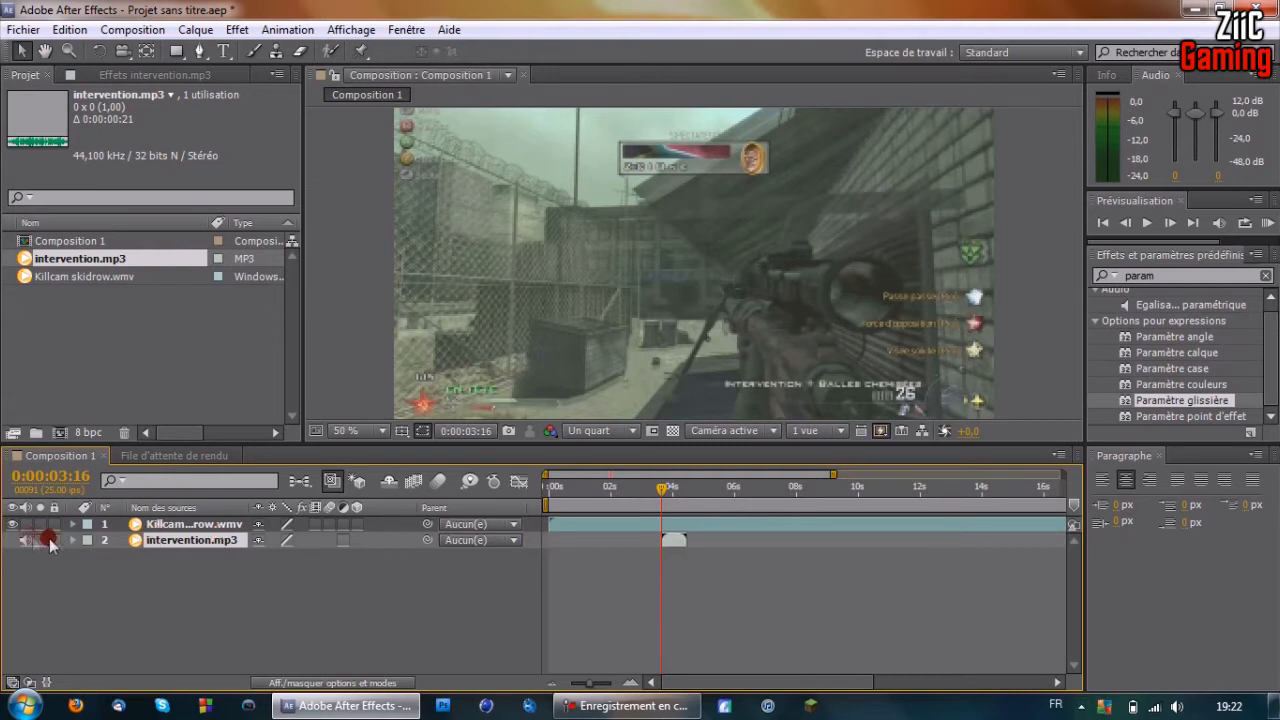
# Shift the intervention.mp3 layer slightly earlier so its waveform begins at 0:00:03:16, and duplicate the layer.
pyautogui.press('l')
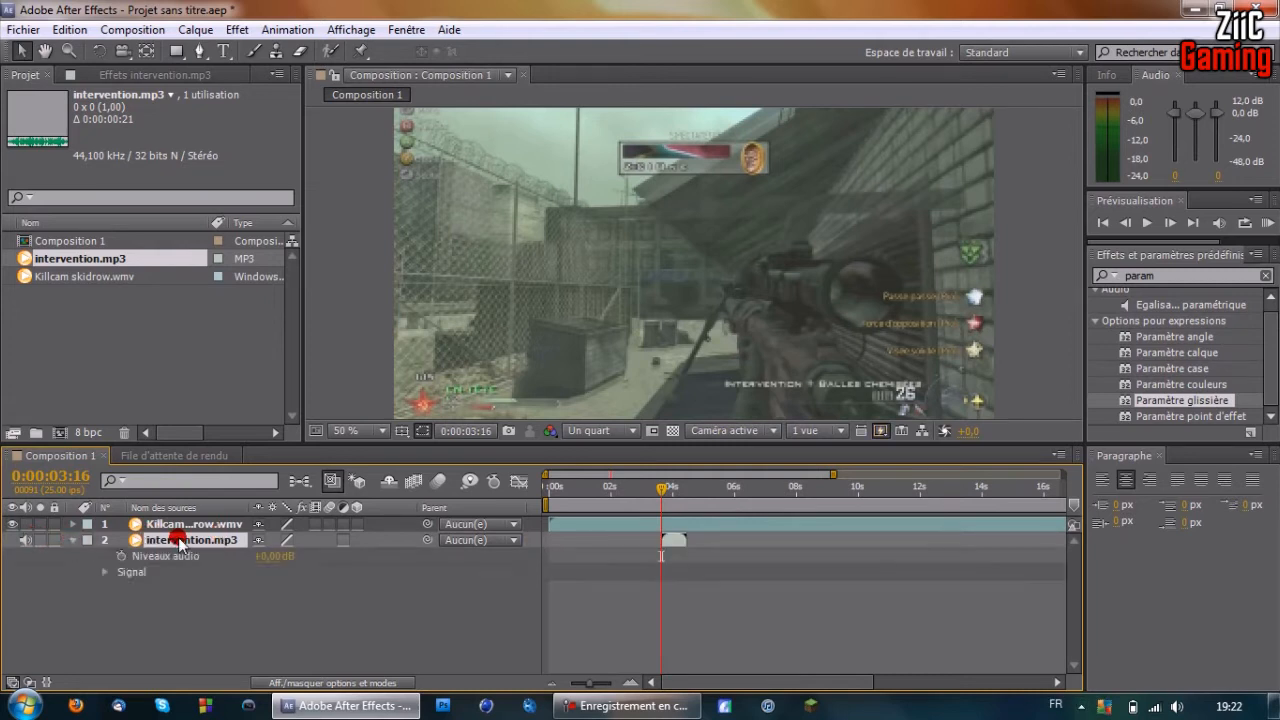
pyautogui.click(106, 572)
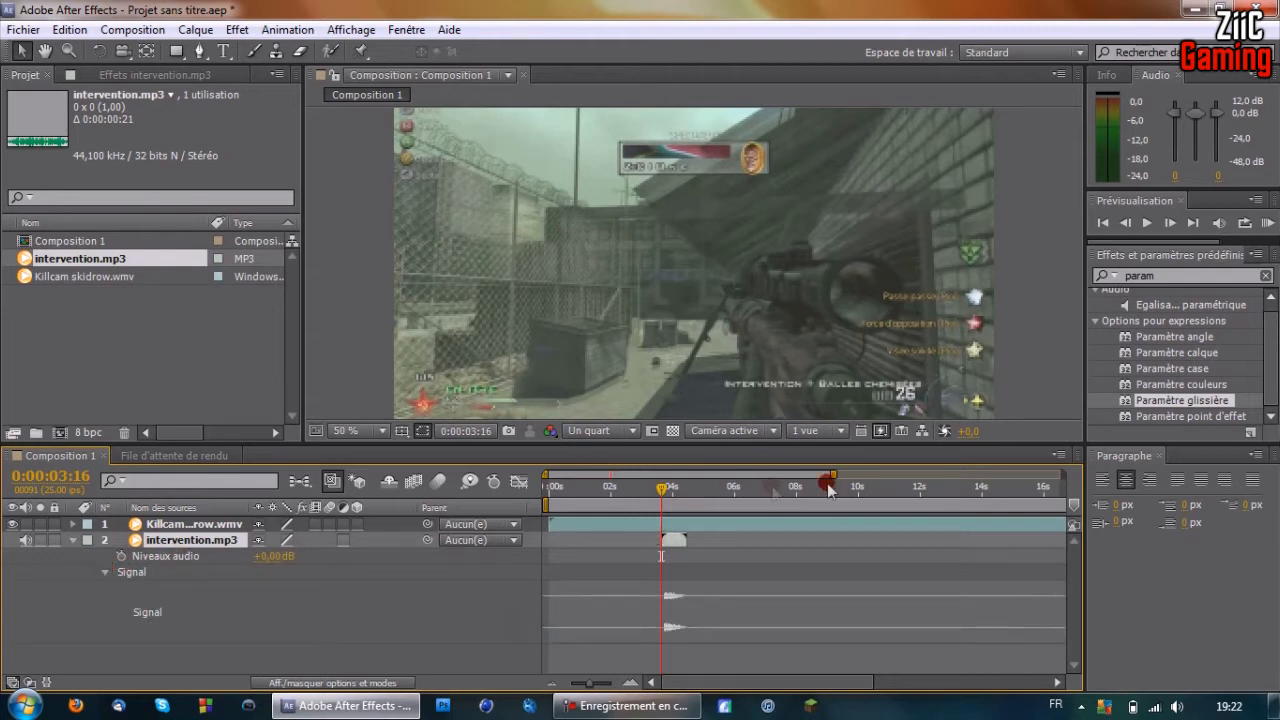
pyautogui.moveTo(831, 472); pyautogui.dragTo(668, 473)
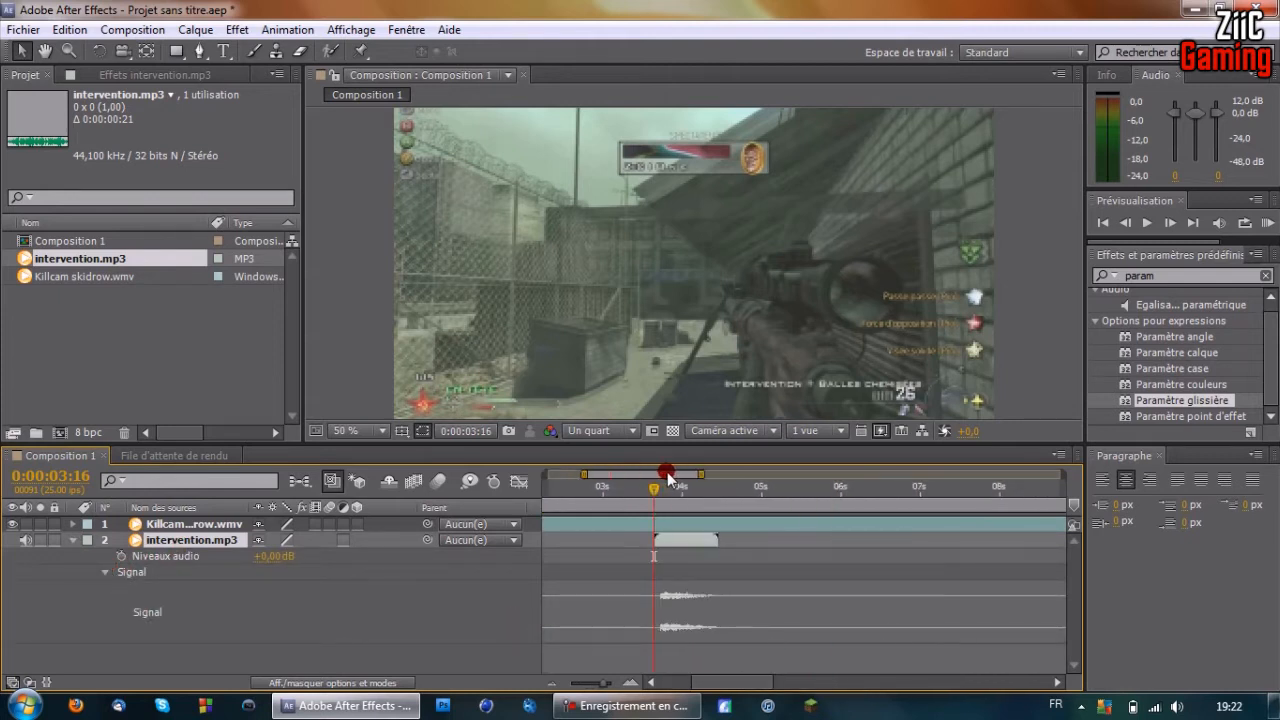
pyautogui.moveTo(674, 538); pyautogui.dragTo(656, 539)
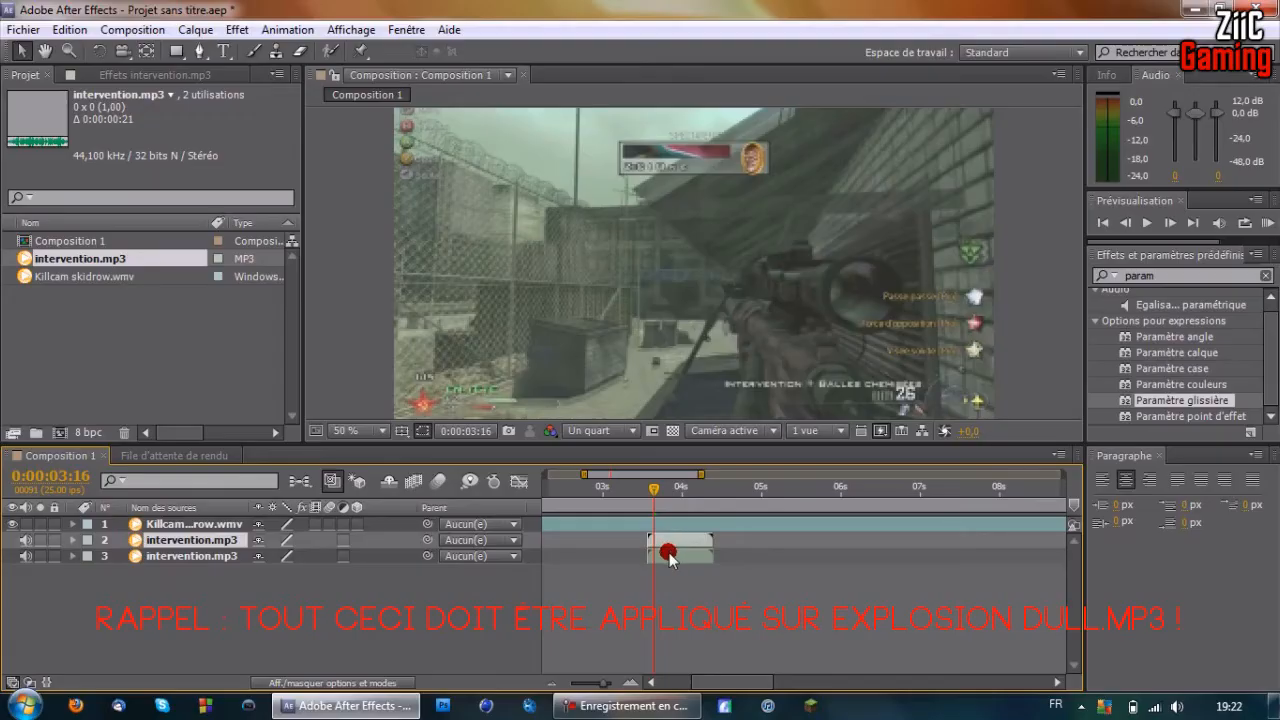
# Apply the Basses/Aigus audio effect to the lower intervention.mp3 copy and set Basses to 100,00.
pyautogui.rightClick(658, 556)
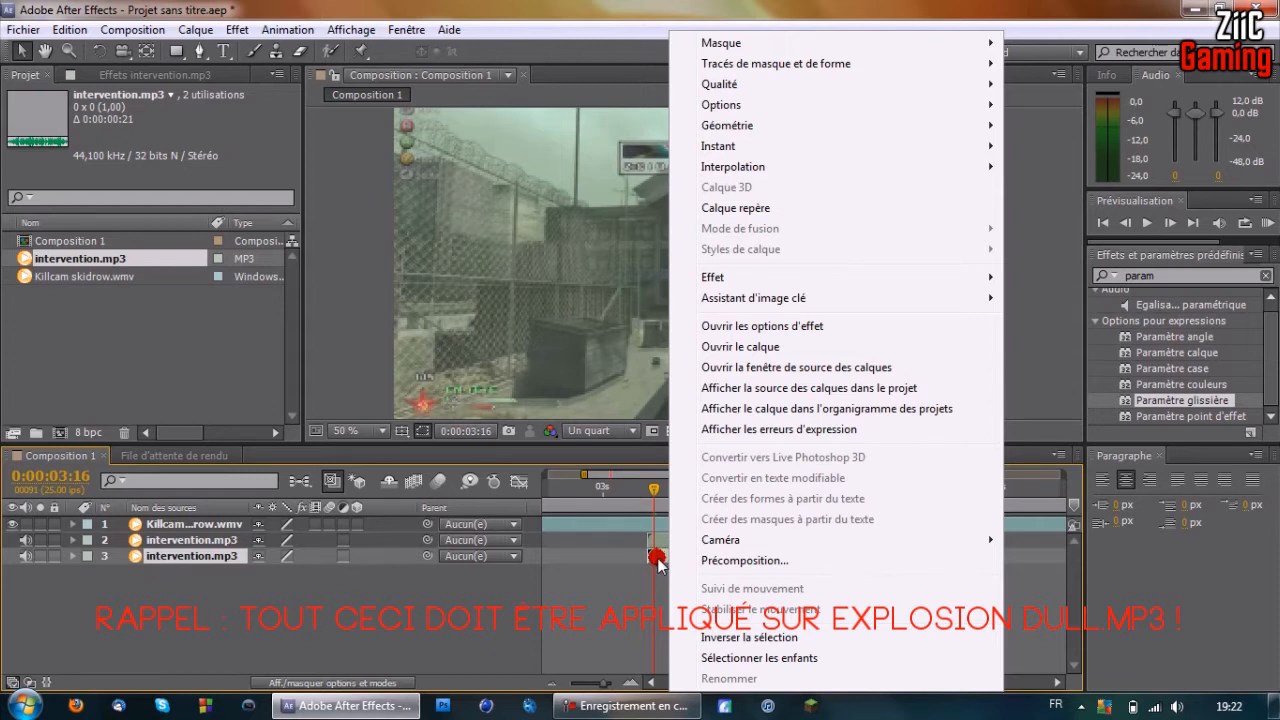
pyautogui.rightClick(657, 558)
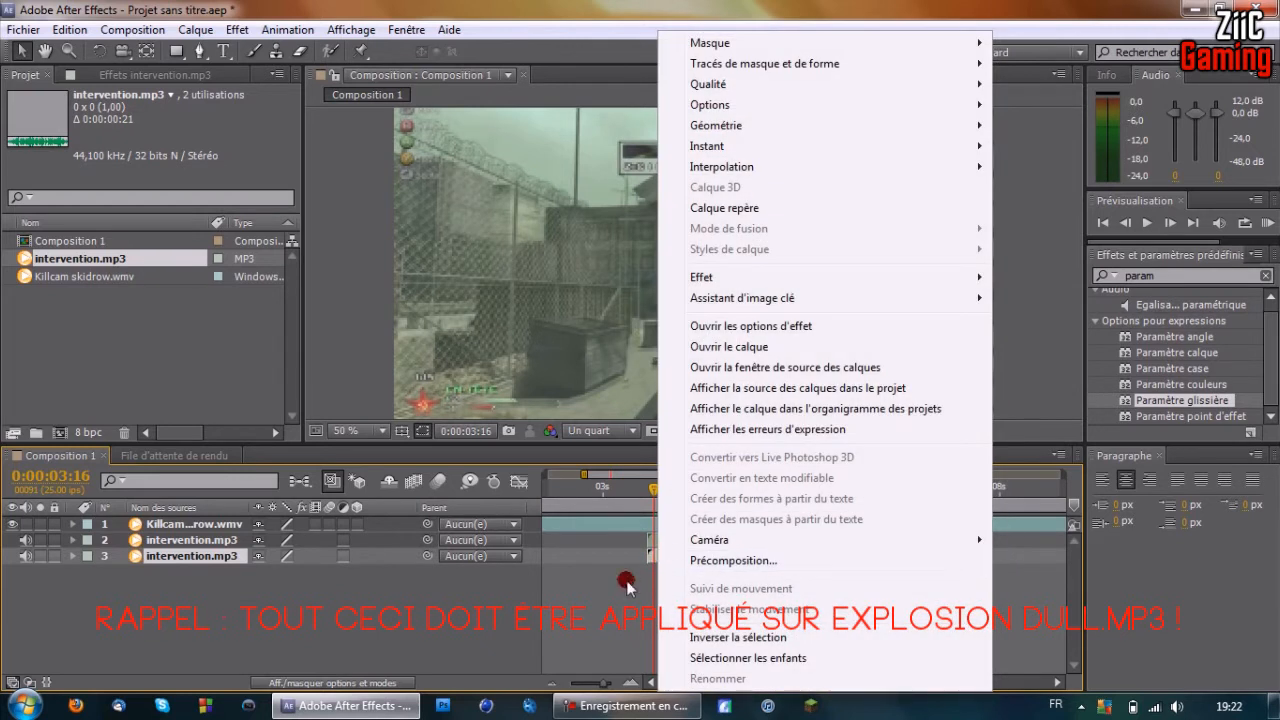
pyautogui.click(627, 580)
pyautogui.rightClick(674, 560)
pyautogui.moveTo(766, 280)
pyautogui.moveTo(608, 292)
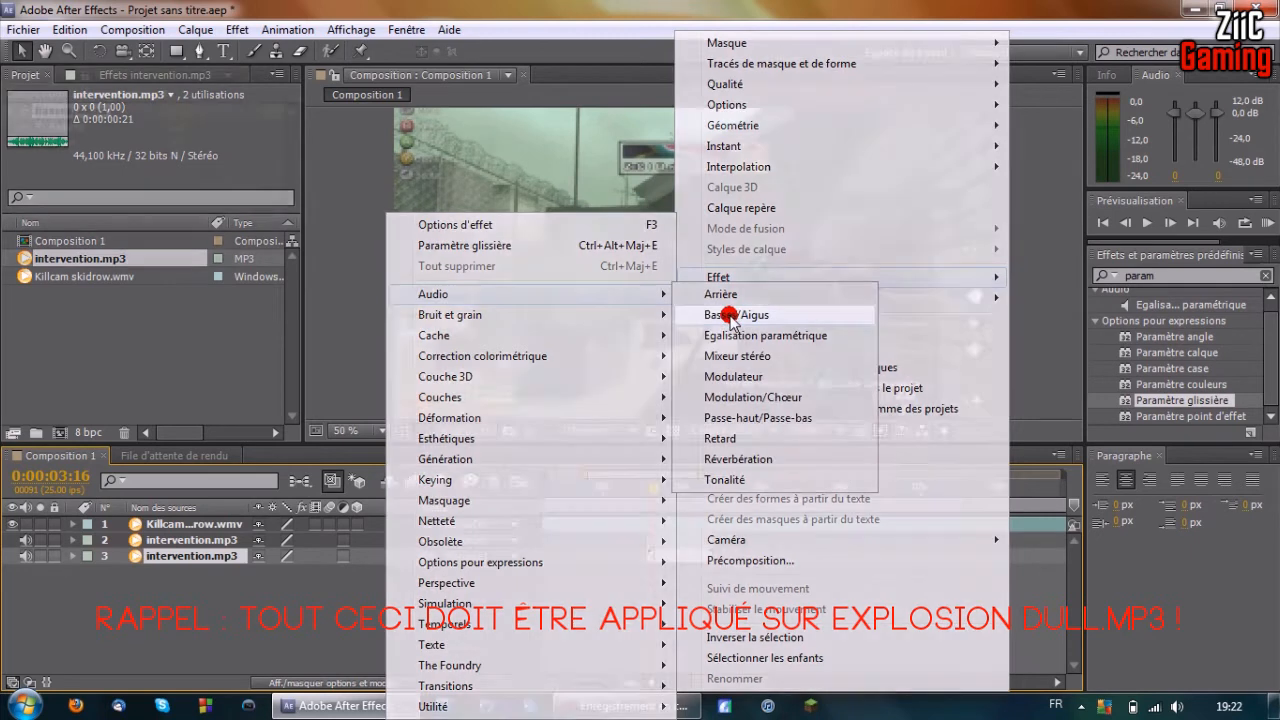
pyautogui.click(728, 316)
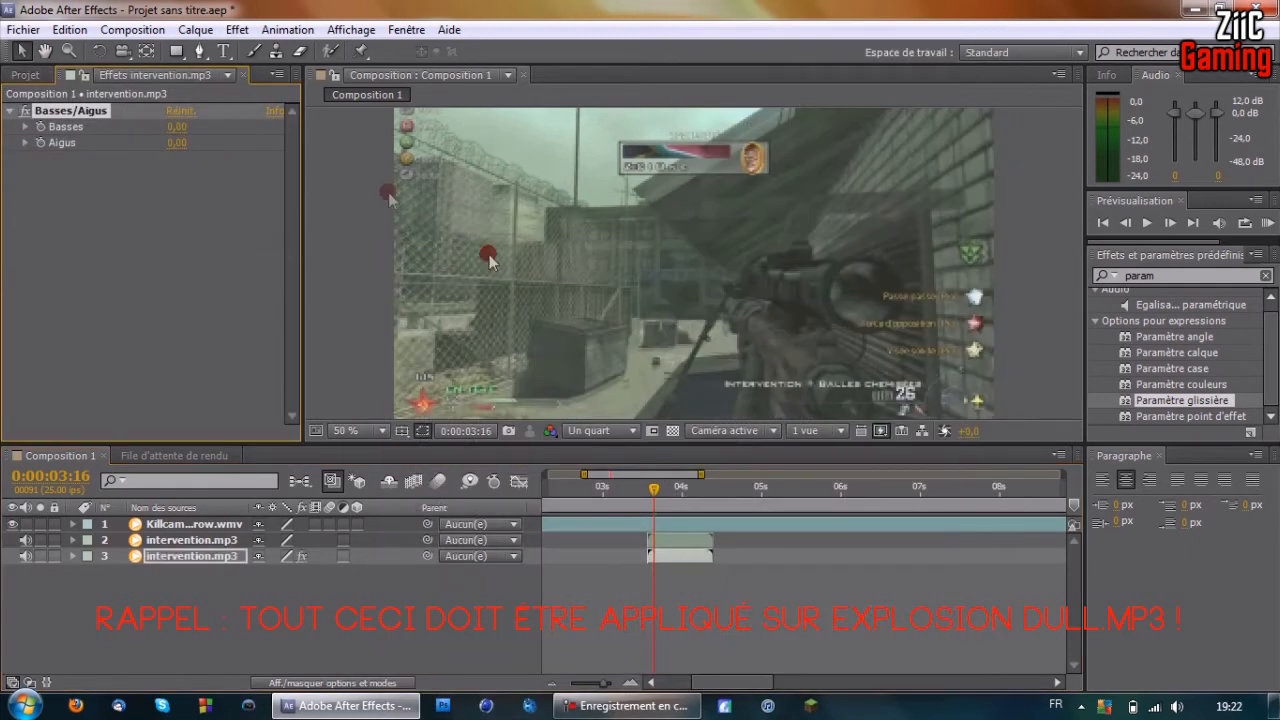
pyautogui.moveTo(175, 128); pyautogui.dragTo(463, 133)
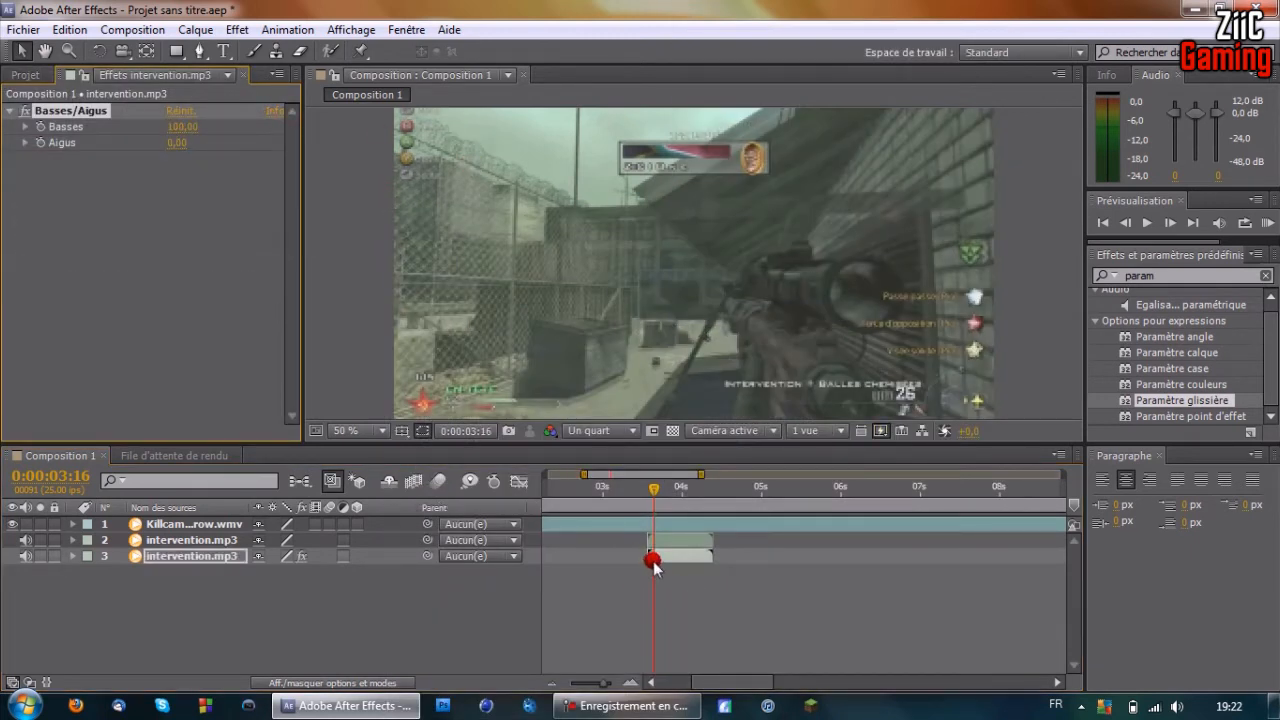
# Duplicate the intervention.mp3 layer that has no effect applied.
pyautogui.click(222, 556)
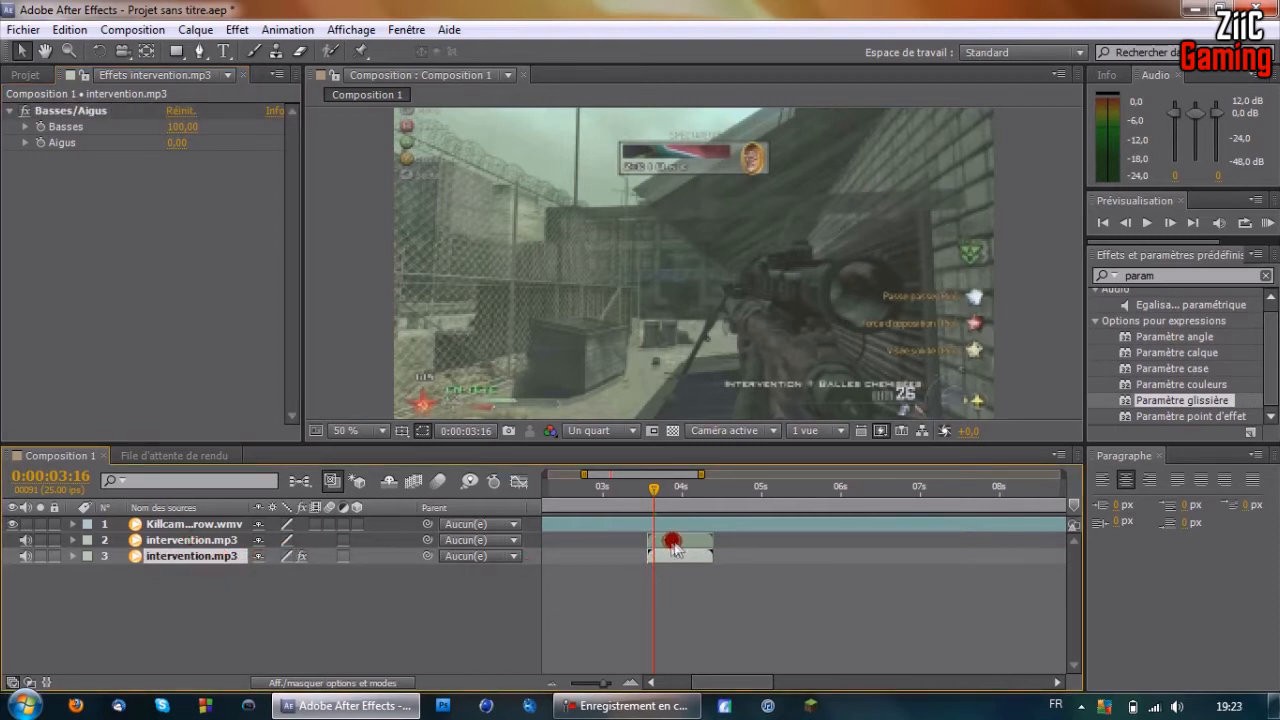
pyautogui.click(673, 544)
pyautogui.click(656, 565)
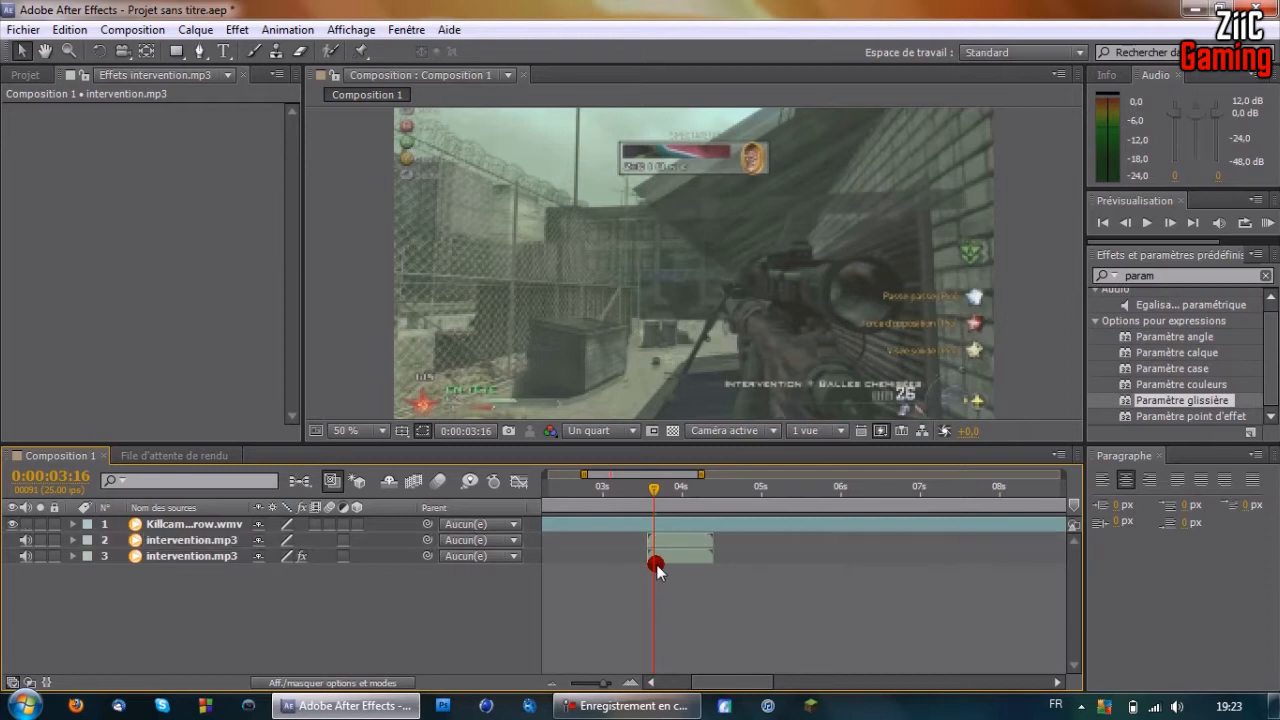
pyautogui.click(671, 542)
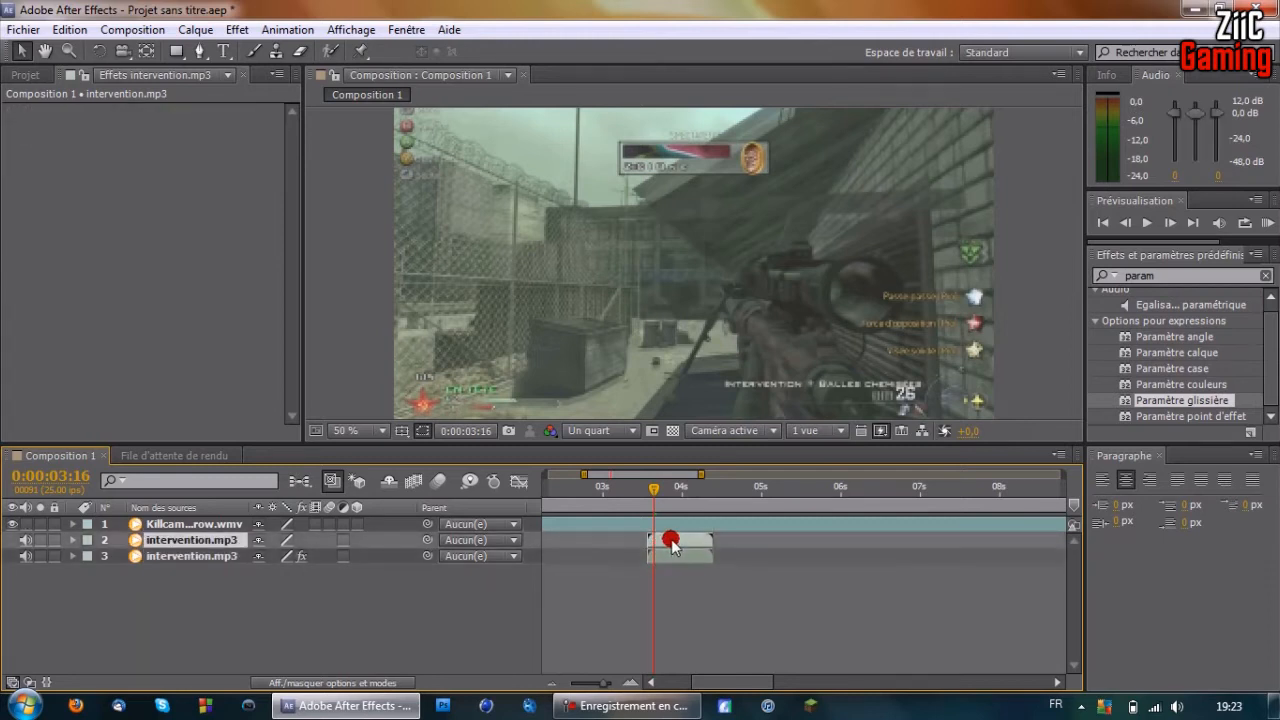
pyautogui.hotkey('ctrl', 'd')
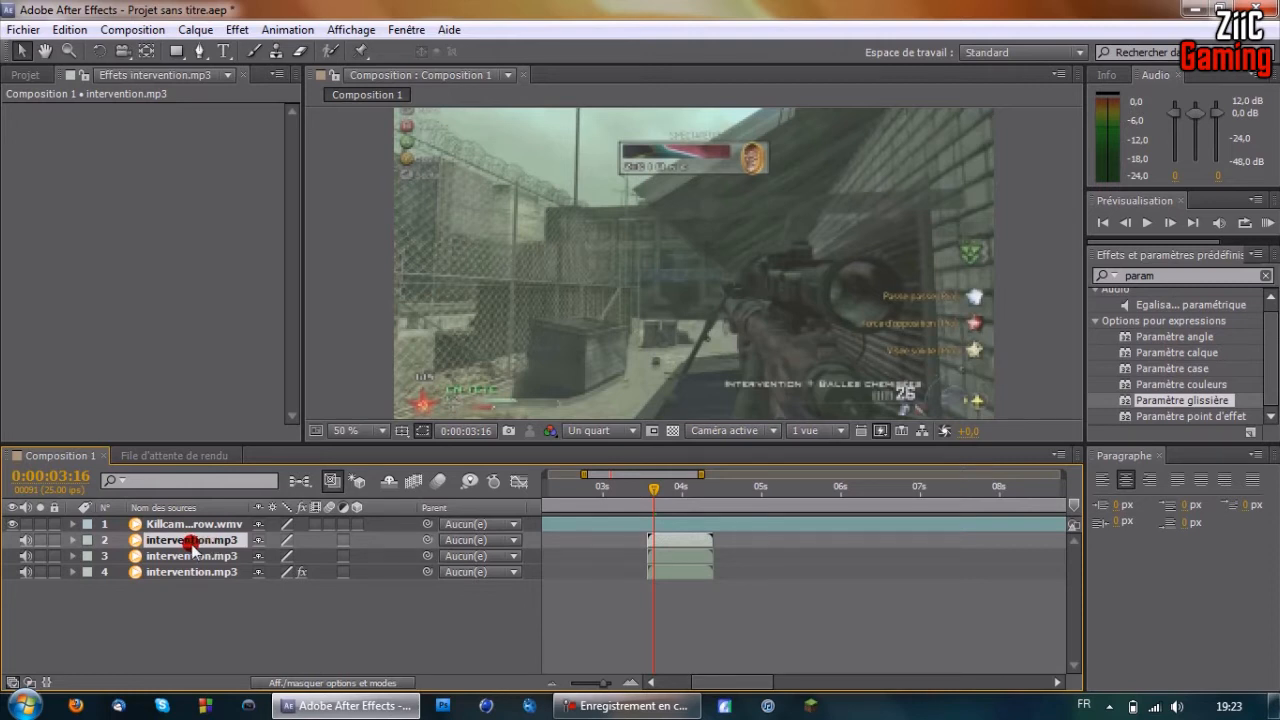
# Reverse the topmost intervention.mp3 copy in time with Inverser le calque.
pyautogui.rightClick(664, 550)
pyautogui.moveTo(672, 545)
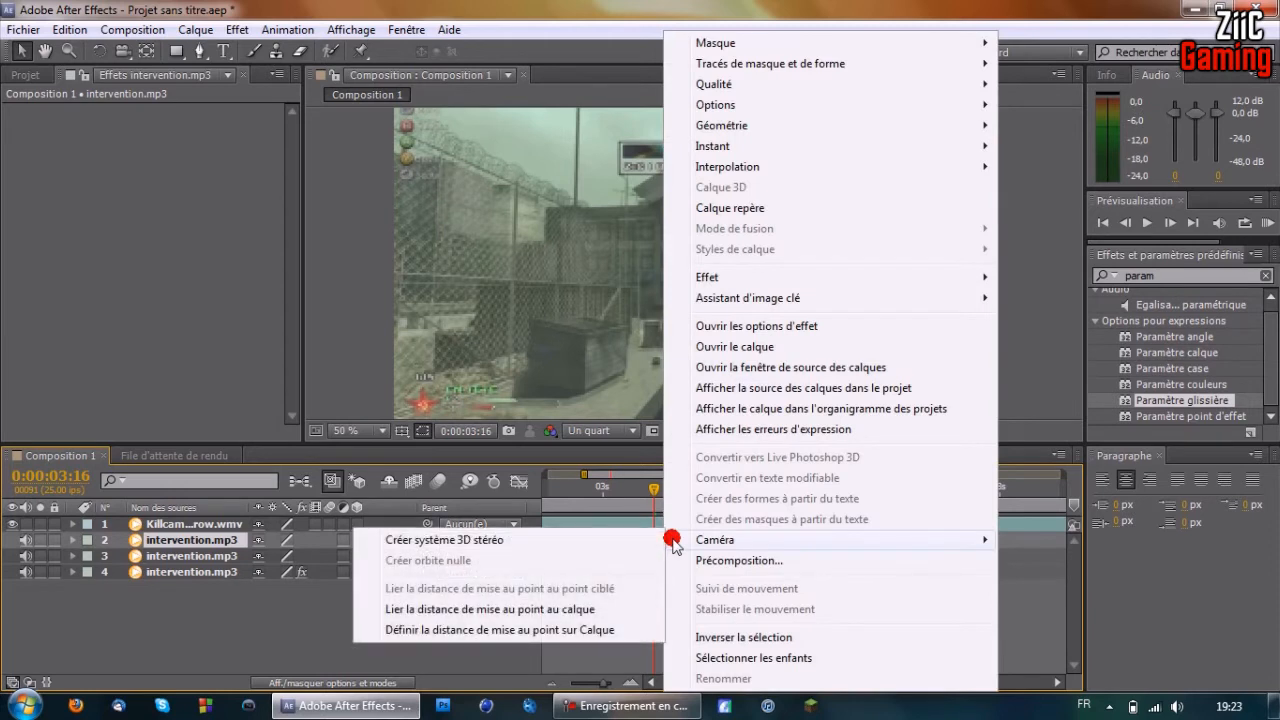
pyautogui.moveTo(748, 146)
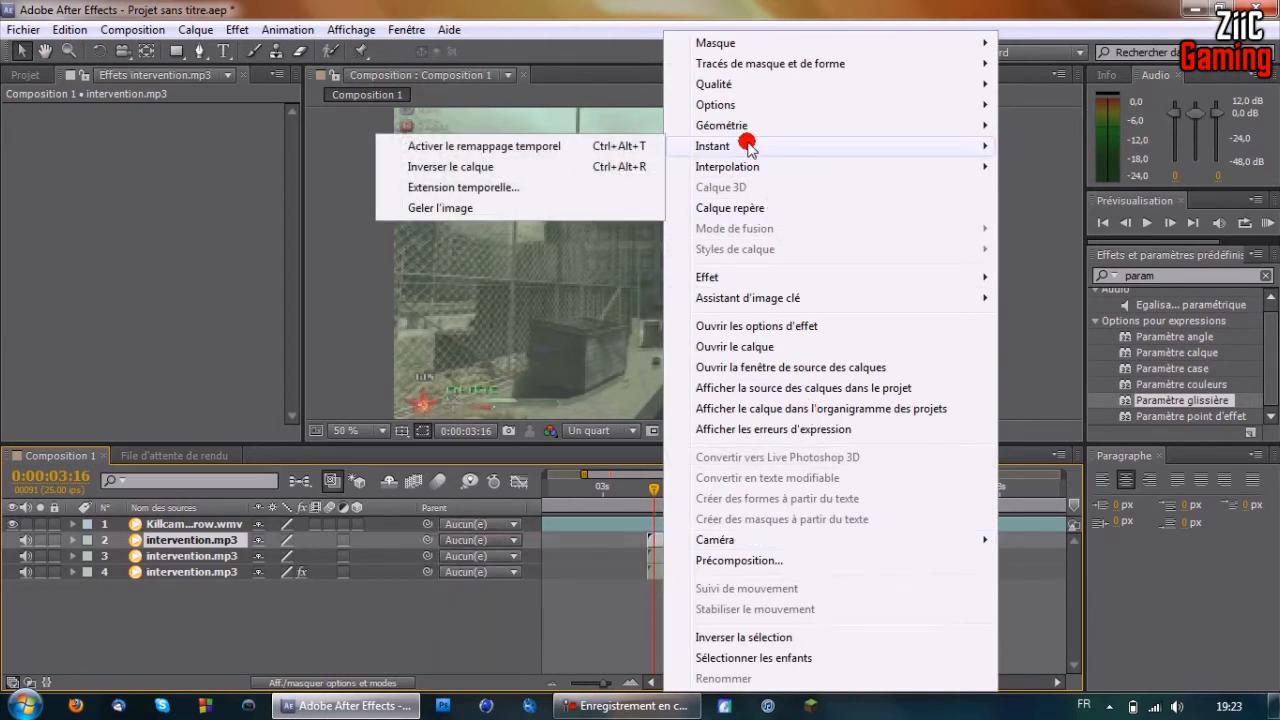
pyautogui.click(498, 168)
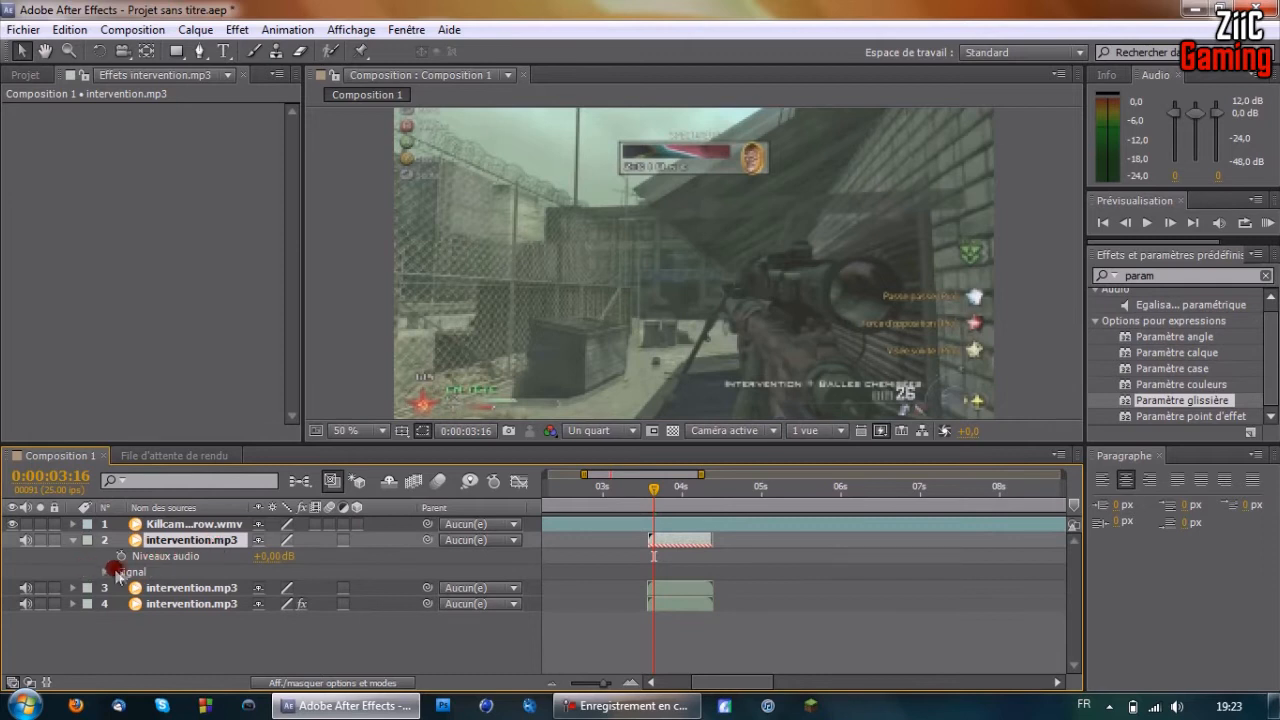
# Show the reversed intervention.mp3 layer's waveform and move the layer earlier so its sound ends at 0:00:03:16.
pyautogui.click(107, 572)
pyautogui.moveTo(676, 540); pyautogui.dragTo(622, 543)
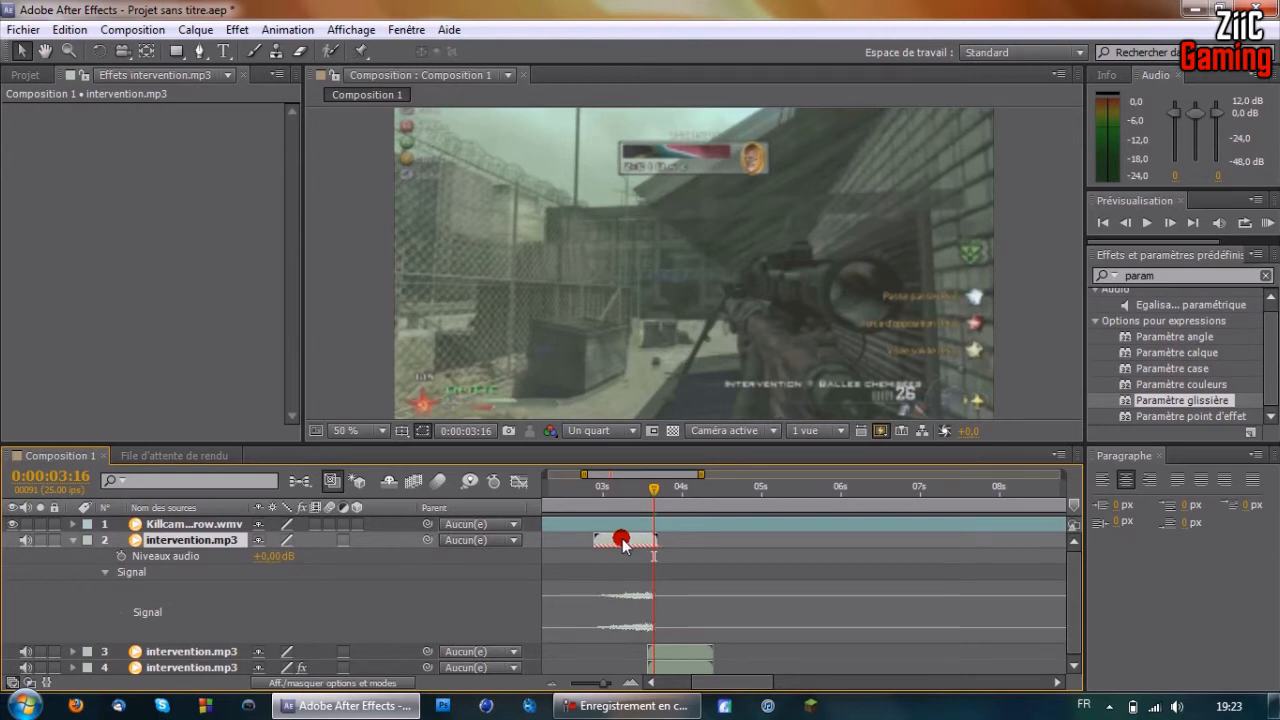
pyautogui.moveTo(700, 474); pyautogui.dragTo(644, 482)
pyautogui.click(635, 533)
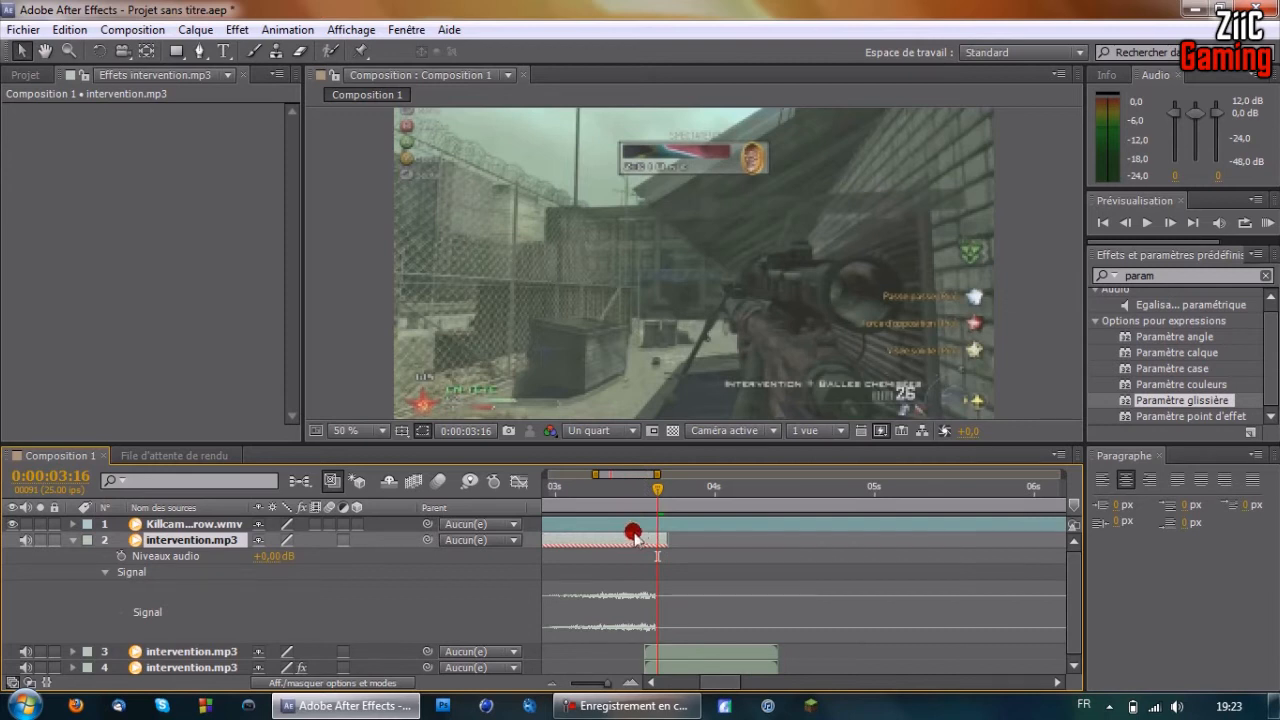
pyautogui.moveTo(636, 540); pyautogui.dragTo(633, 549)
pyautogui.moveTo(657, 474); pyautogui.dragTo(1045, 474)
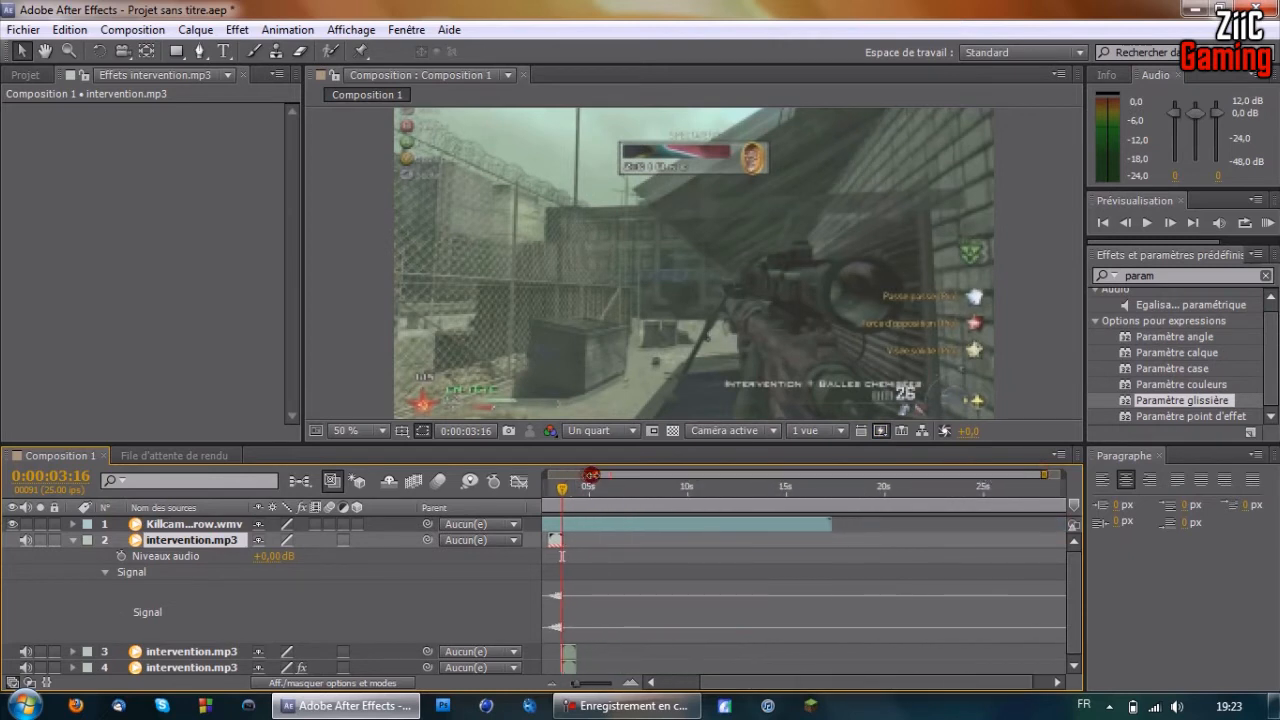
# Collapse the reversed intervention.mp3 layer's properties and duplicate the layer.
pyautogui.moveTo(591, 475); pyautogui.dragTo(547, 475)
pyautogui.click(72, 540)
pyautogui.click(157, 541)
pyautogui.click(192, 540)
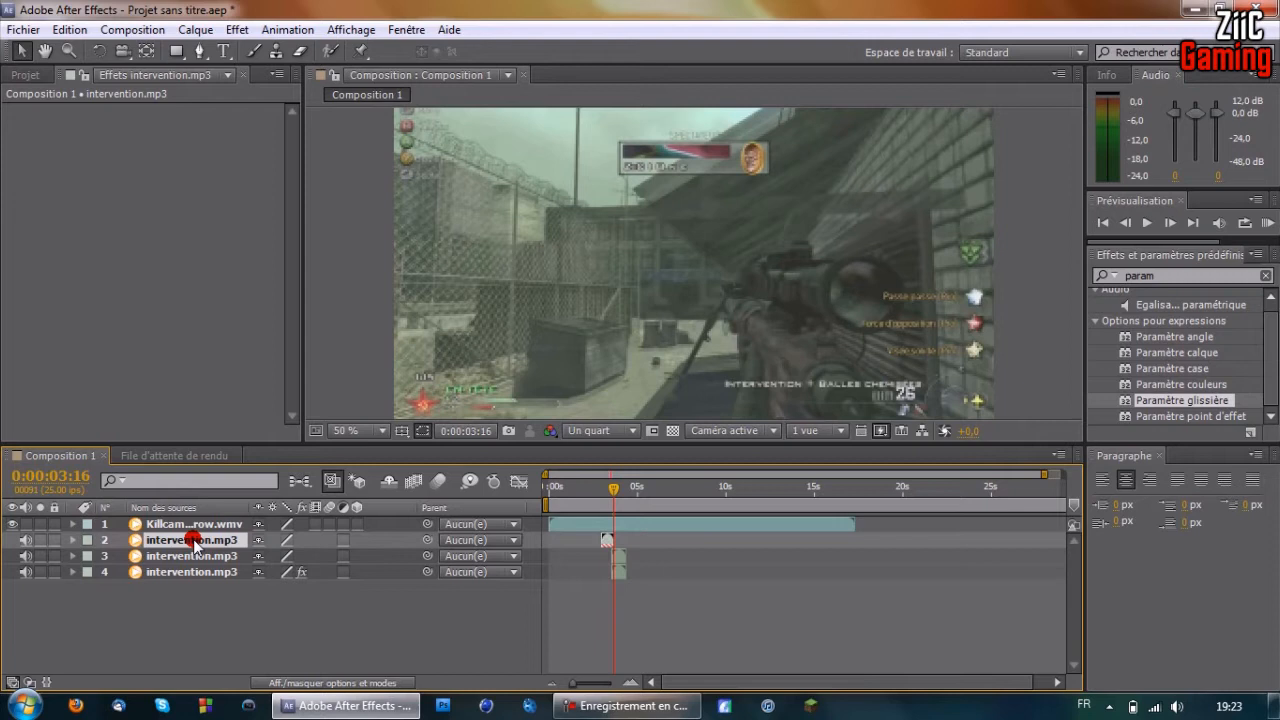
pyautogui.hotkey('ctrl', 'd')
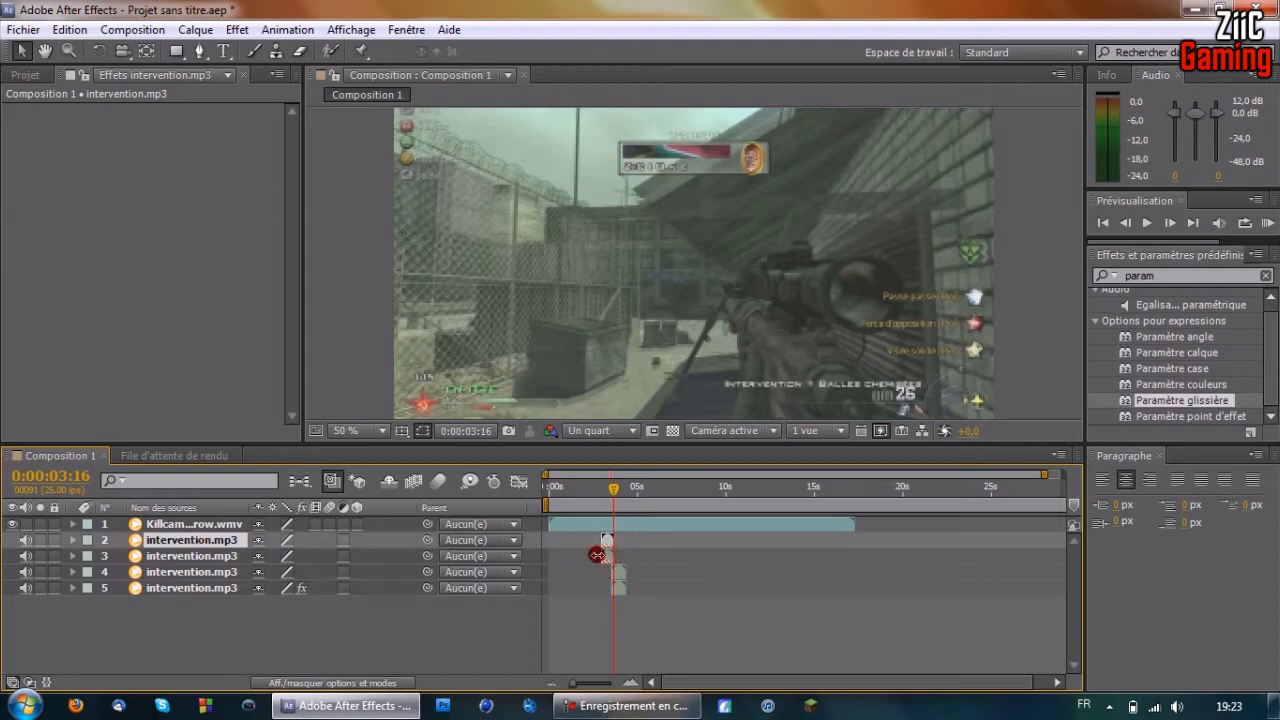
# Stretch the topmost reversed intervention.mp3 copy in time to about twice its length with Extension temporelle.
pyautogui.click(192, 556)
pyautogui.click(195, 541)
pyautogui.click(202, 555)
pyautogui.click(203, 542)
pyautogui.rightClick(607, 543)
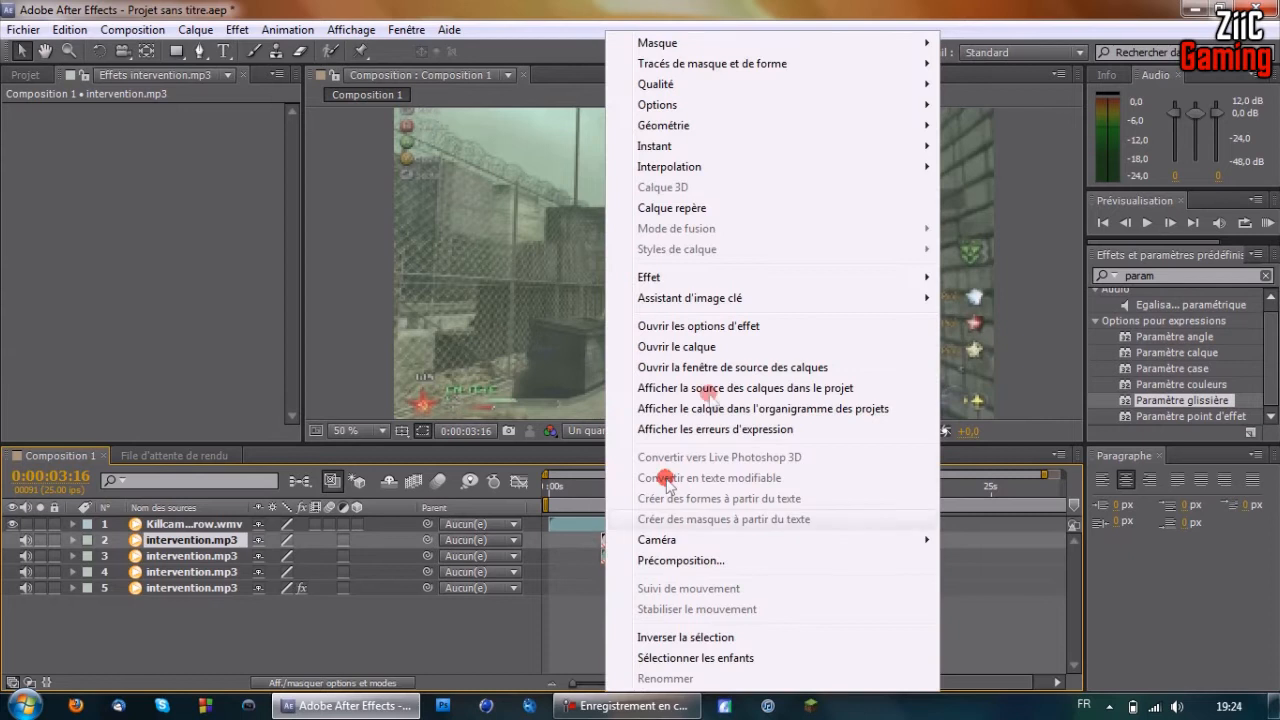
pyautogui.moveTo(674, 146)
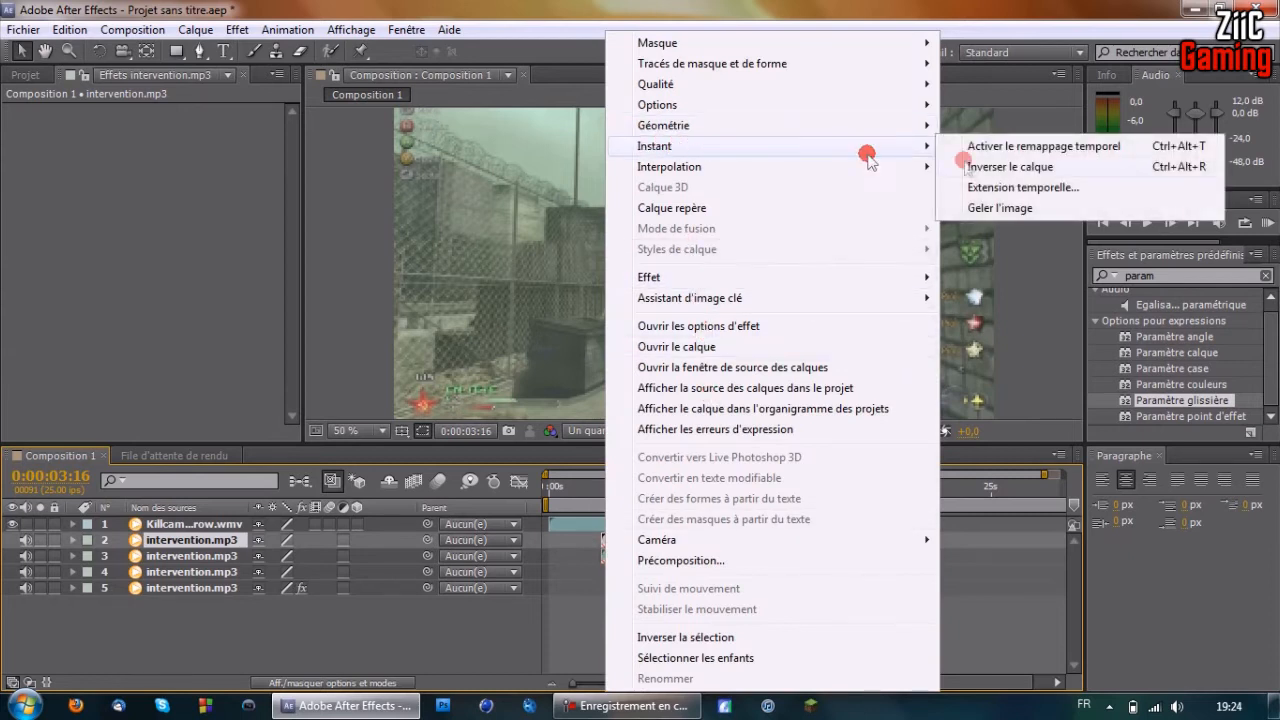
pyautogui.click(1040, 188)
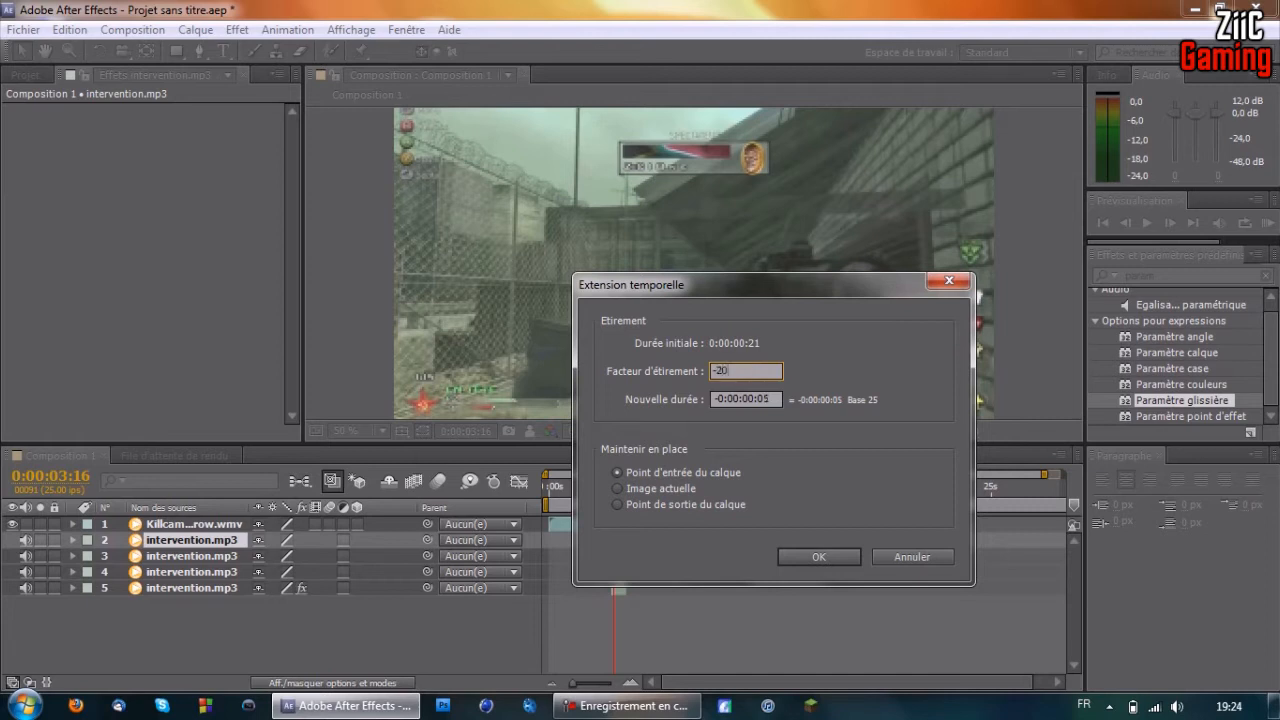
pyautogui.press('Return')
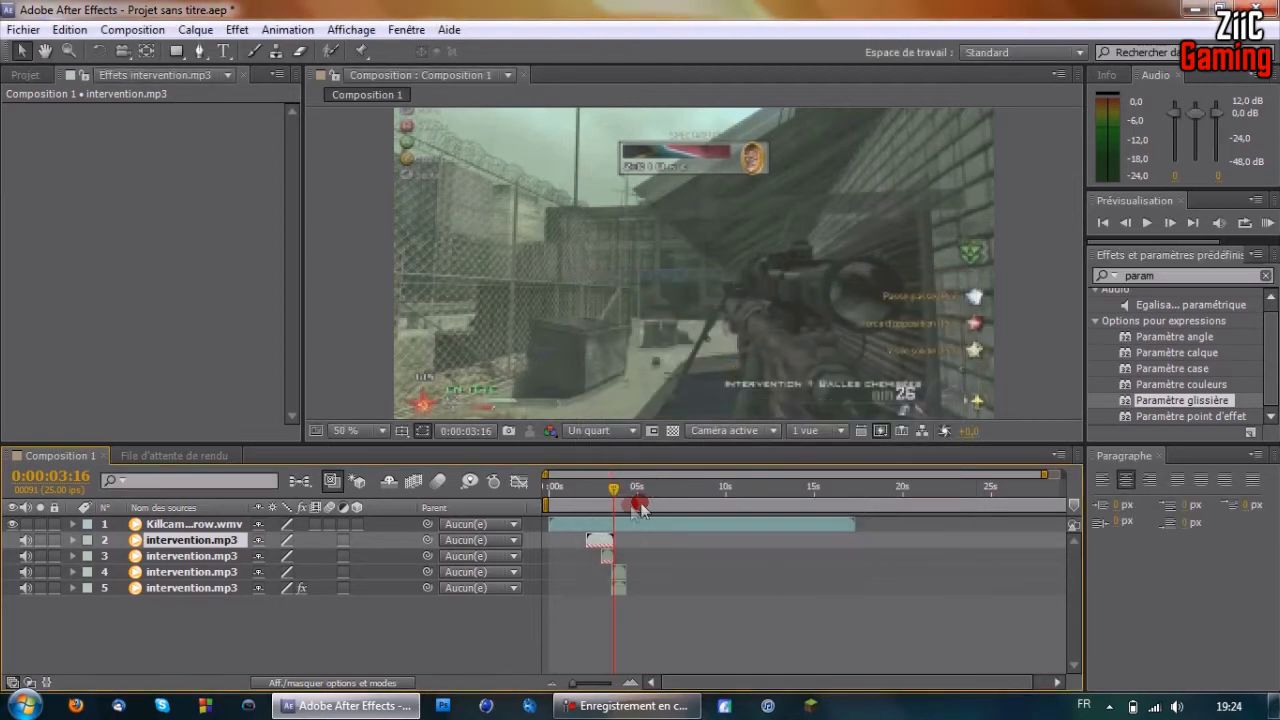
# Select the Killcam layer and set the current time to 0:00:02:02, near the start of the stretched intervention.mp3 layer.
pyautogui.click(591, 524)
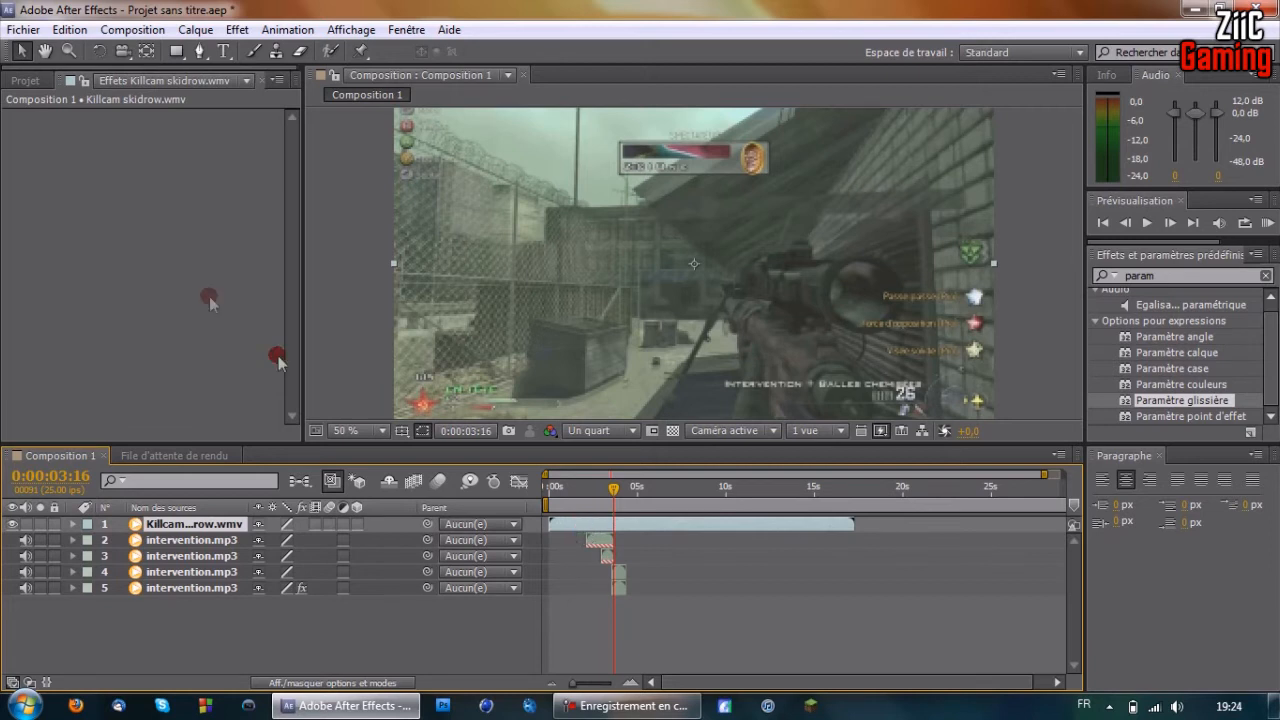
pyautogui.click(18, 86)
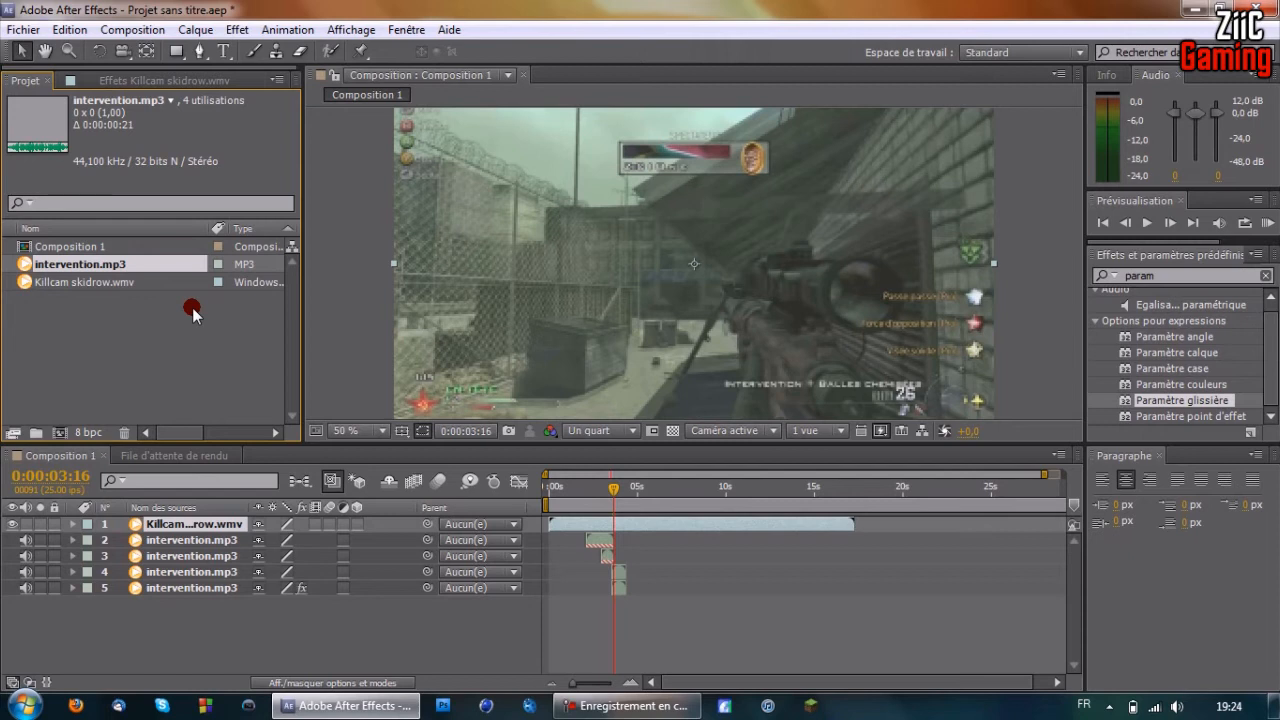
pyautogui.click(576, 490)
pyautogui.moveTo(577, 493); pyautogui.dragTo(585, 493)
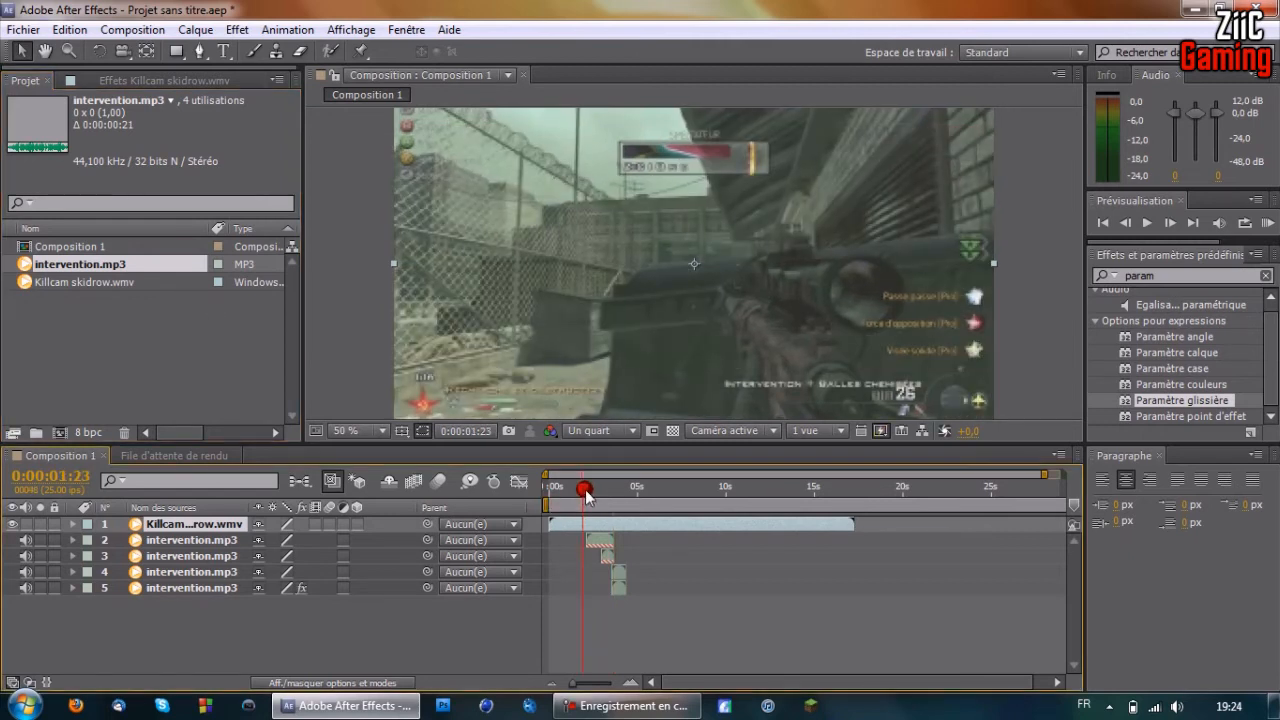
pyautogui.moveTo(585, 493); pyautogui.dragTo(590, 495)
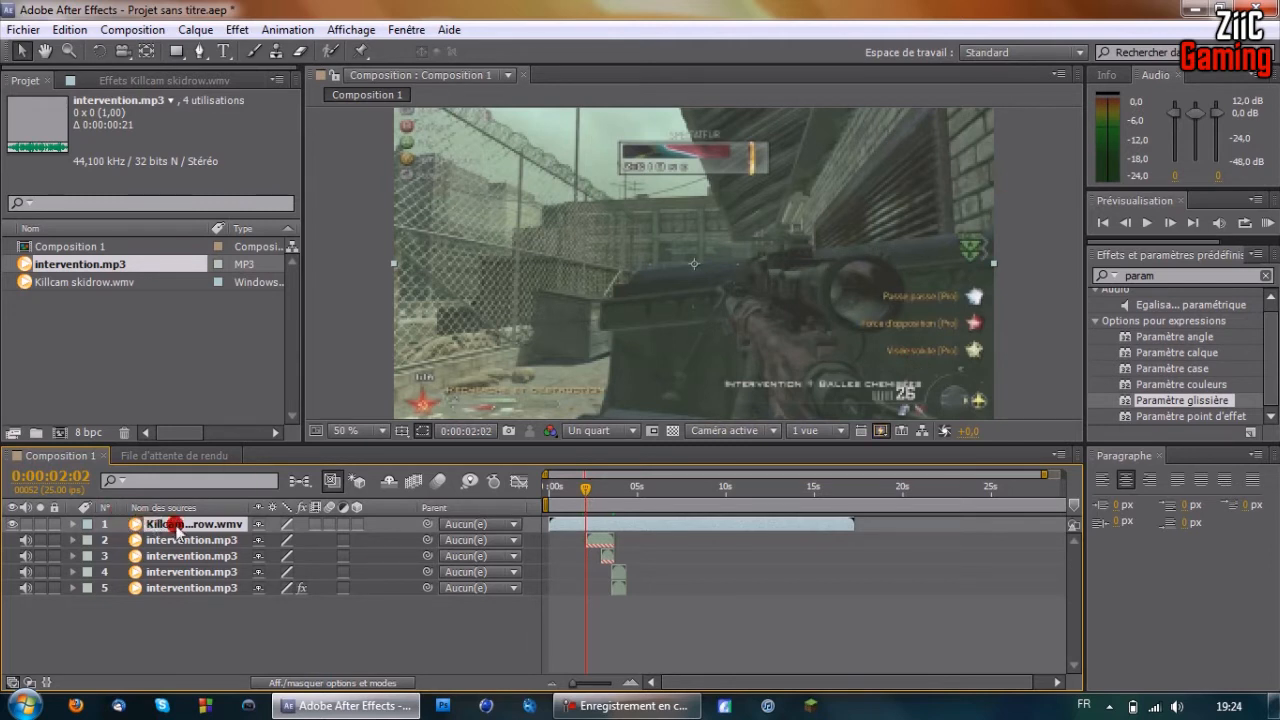
# Search the effects for compe and apply Compensation optique to the Killcam layer.
pyautogui.moveTo(1185, 276); pyautogui.dragTo(1073, 280)
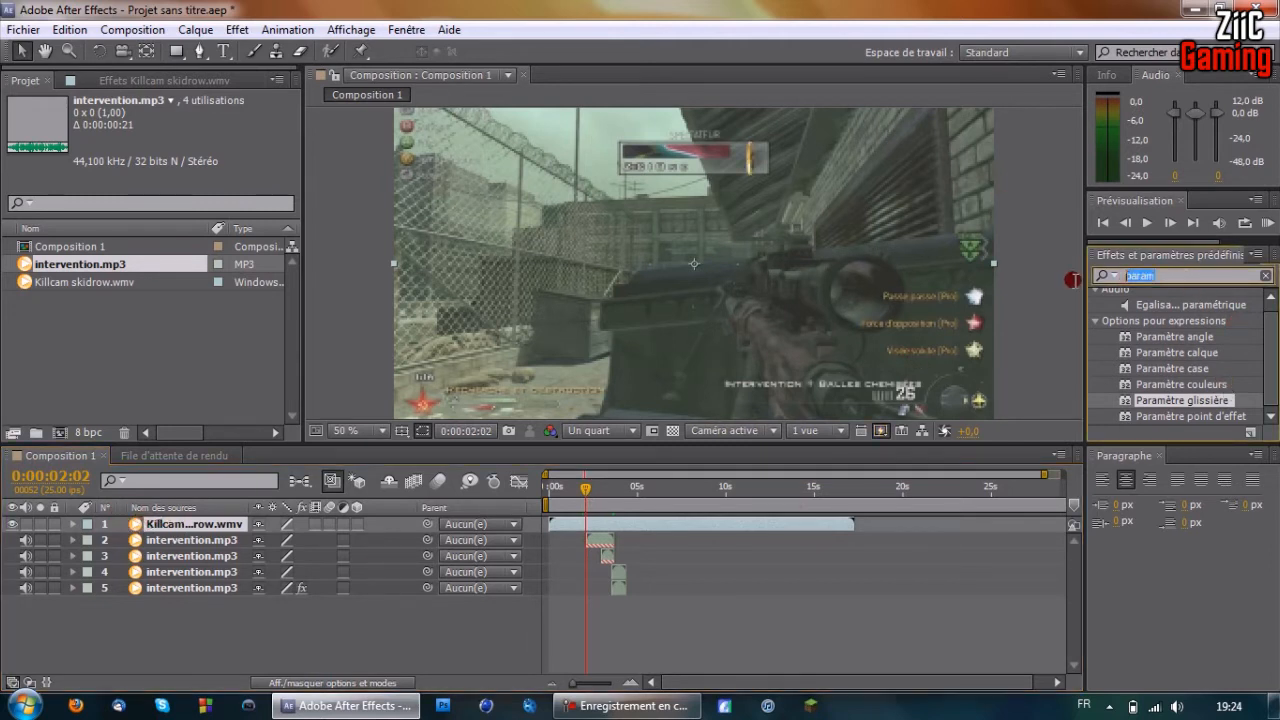
pyautogui.press('BackSpace')
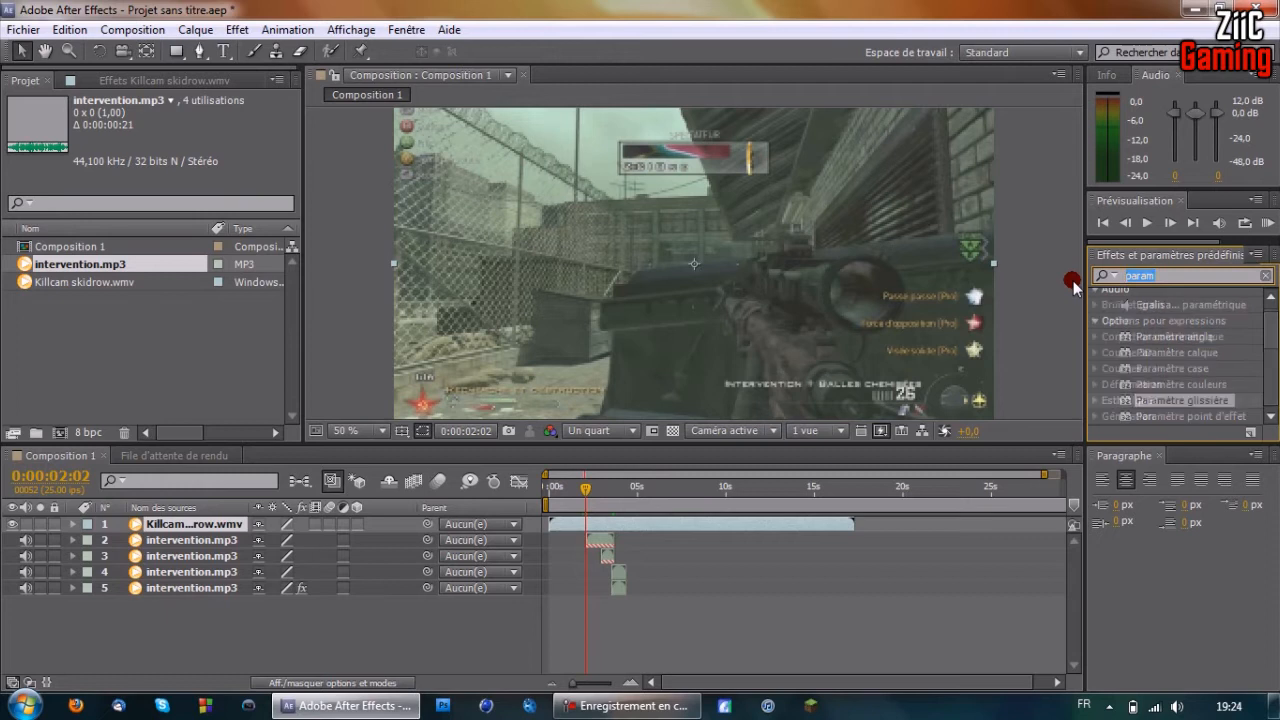
pyautogui.write('compe')
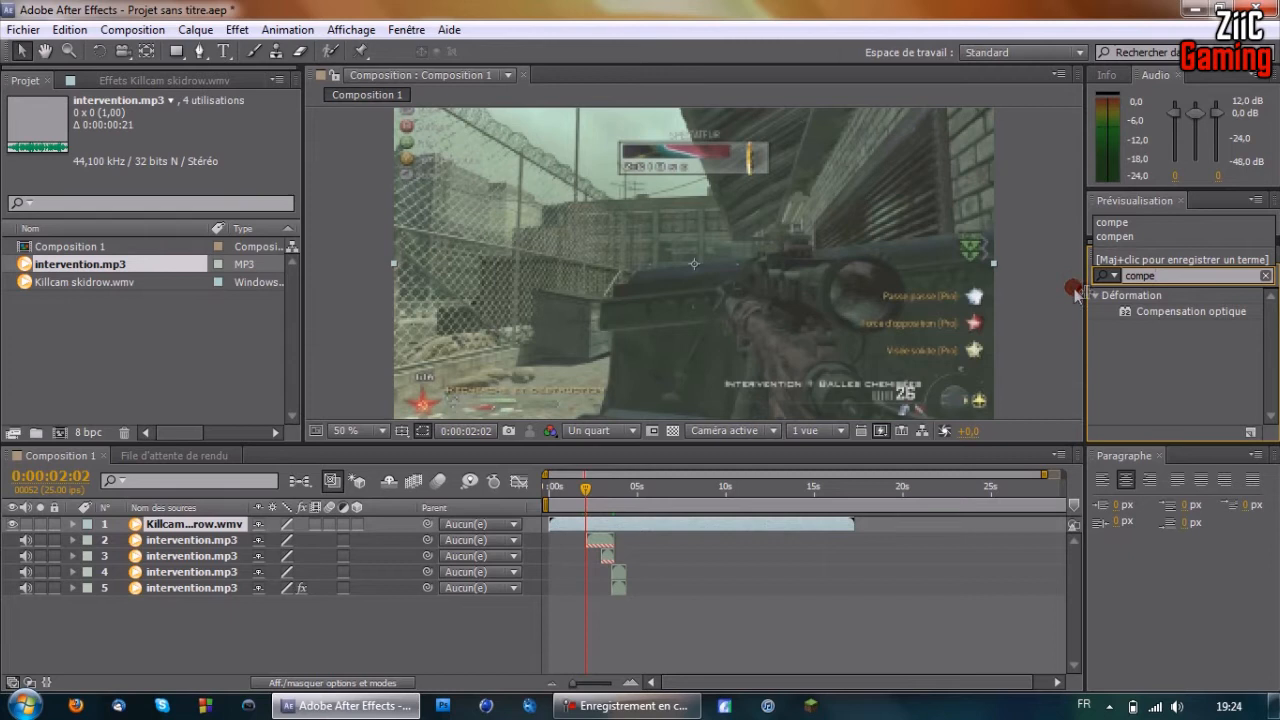
pyautogui.click(1126, 299)
pyautogui.moveTo(1155, 313); pyautogui.dragTo(229, 527)
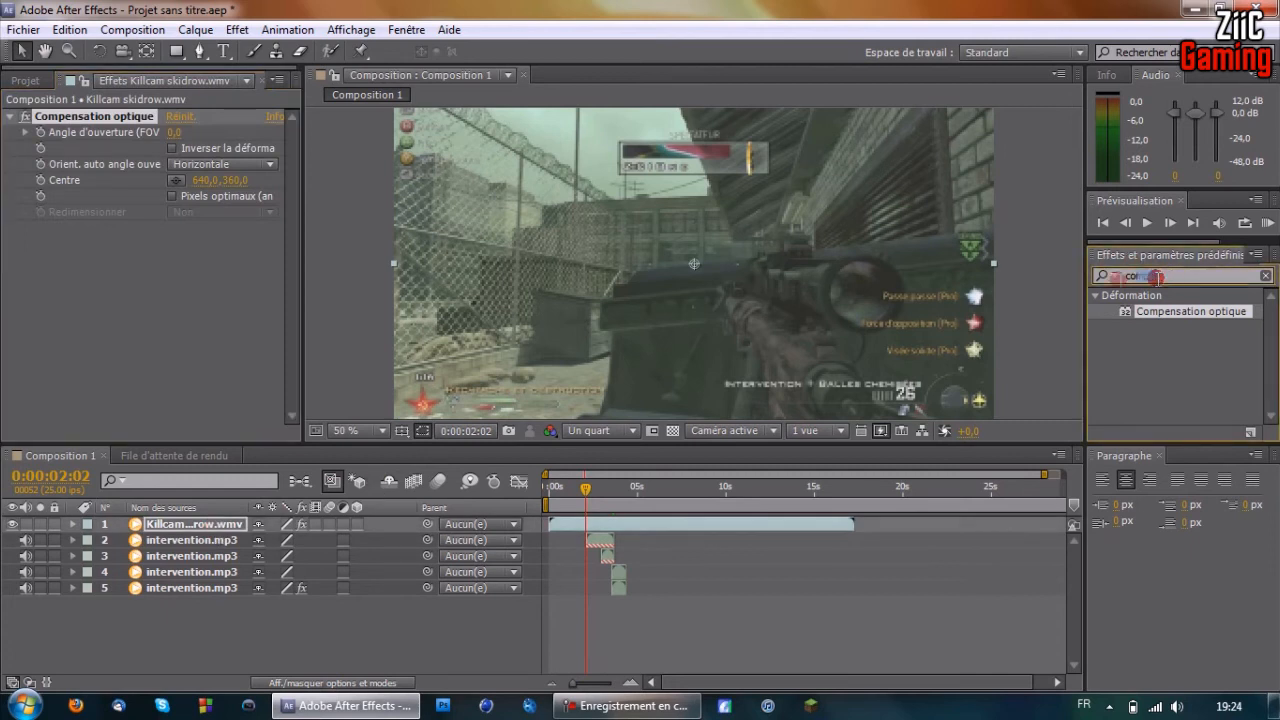
# Clear the effects search and locate Compensation optique in the Déformation category.
pyautogui.moveTo(1156, 277); pyautogui.dragTo(1110, 284)
pyautogui.press('BackSpace')
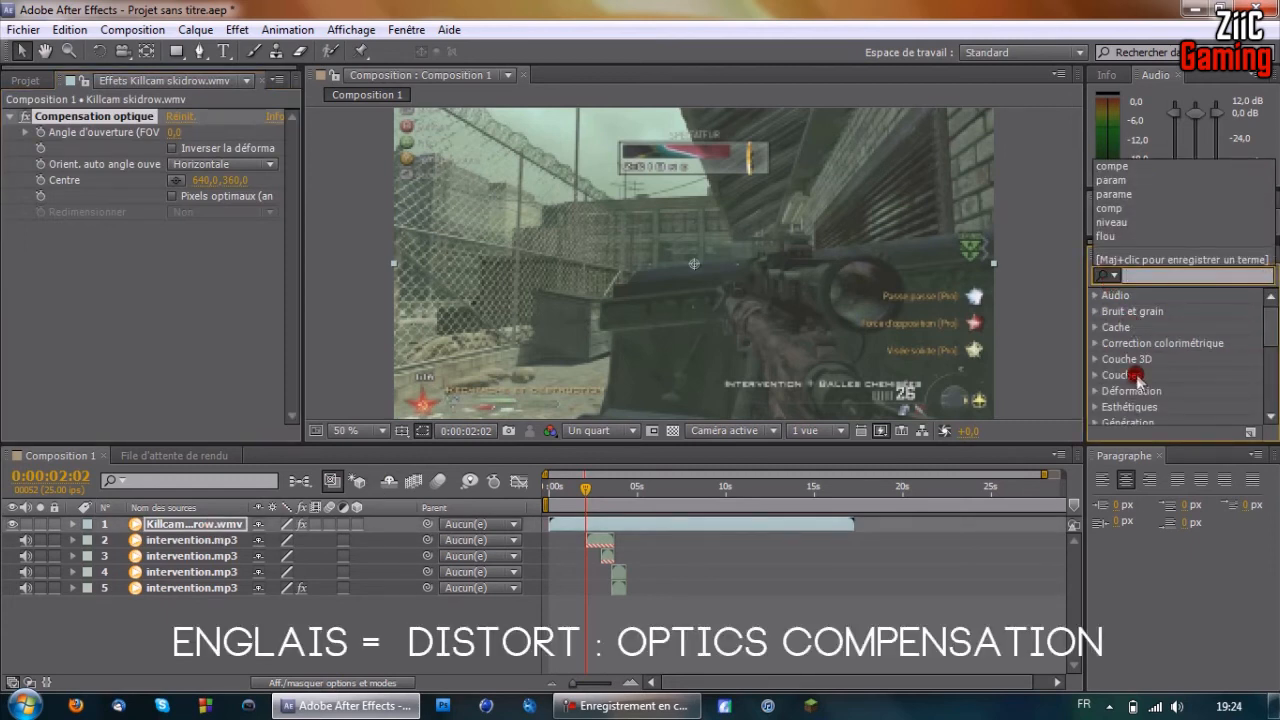
pyautogui.click(1095, 394)
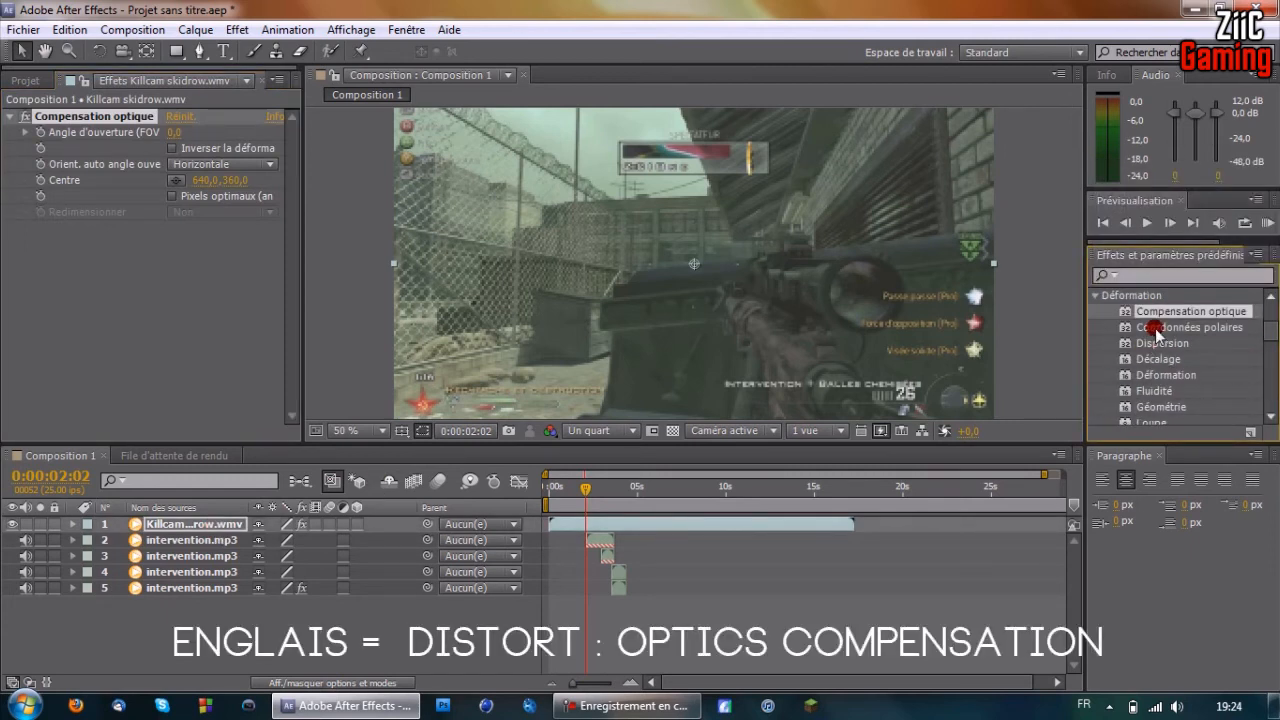
pyautogui.click(1095, 295)
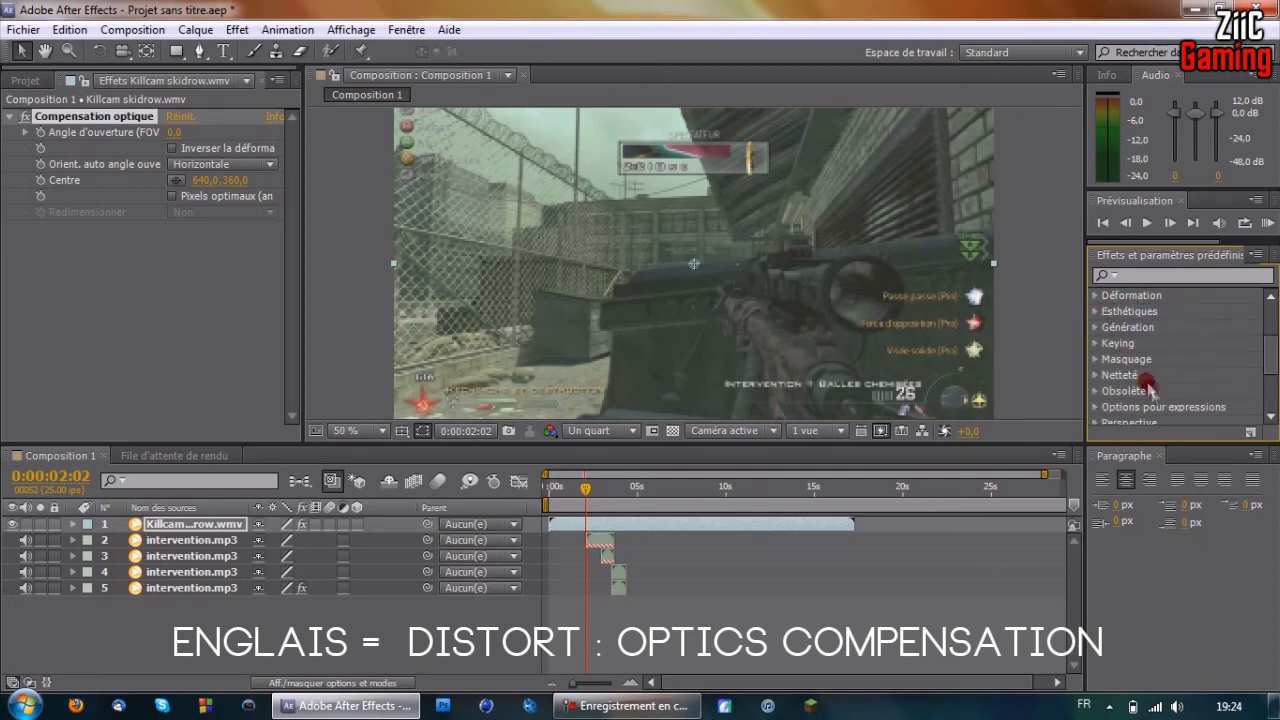
pyautogui.moveTo(1270, 347)
pyautogui.mouseDown()
pyautogui.moveTo(1271, 358)
pyautogui.moveTo(1270, 338)
pyautogui.mouseUp()
pyautogui.click(1094, 327)
pyautogui.click(1170, 311)
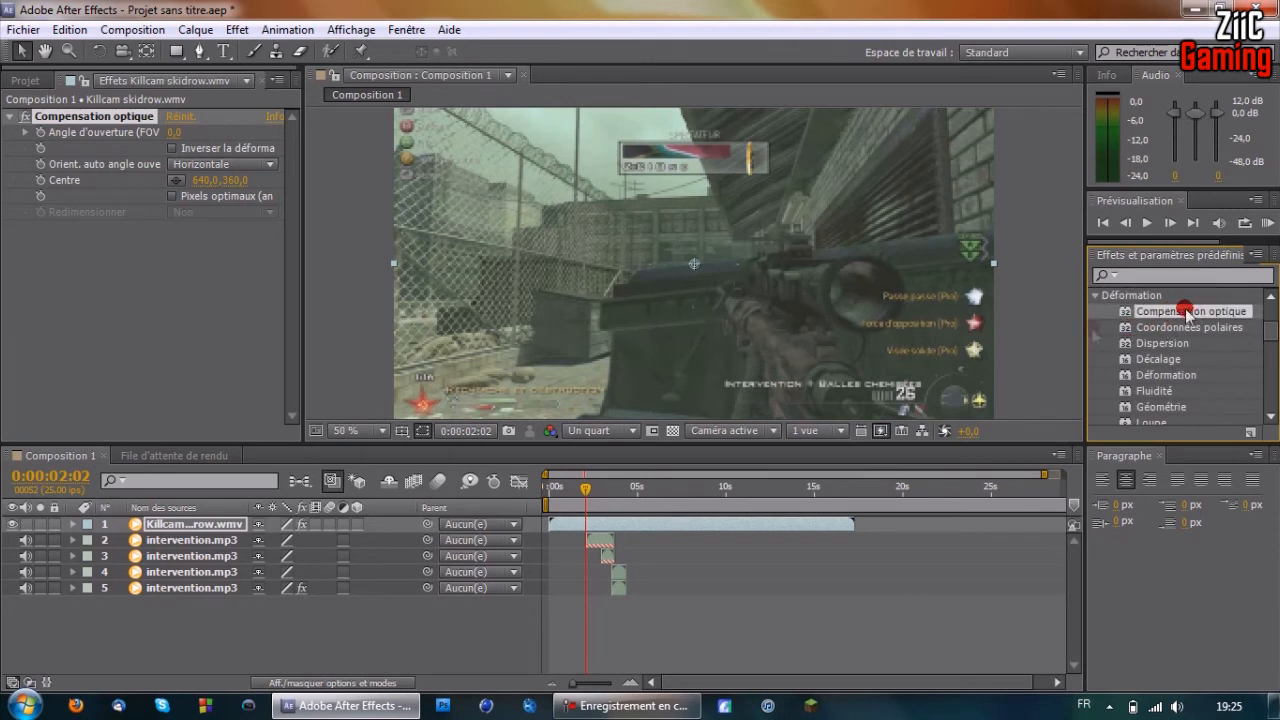
# Enable Inverser la déformation in the Killcam layer's Compensation optique, try out Angle d'ouverture (FOV) values at 0:00:02:04 and undo the last one.
pyautogui.click(195, 522)
pyautogui.click(584, 490)
pyautogui.moveTo(584, 490); pyautogui.dragTo(587, 490)
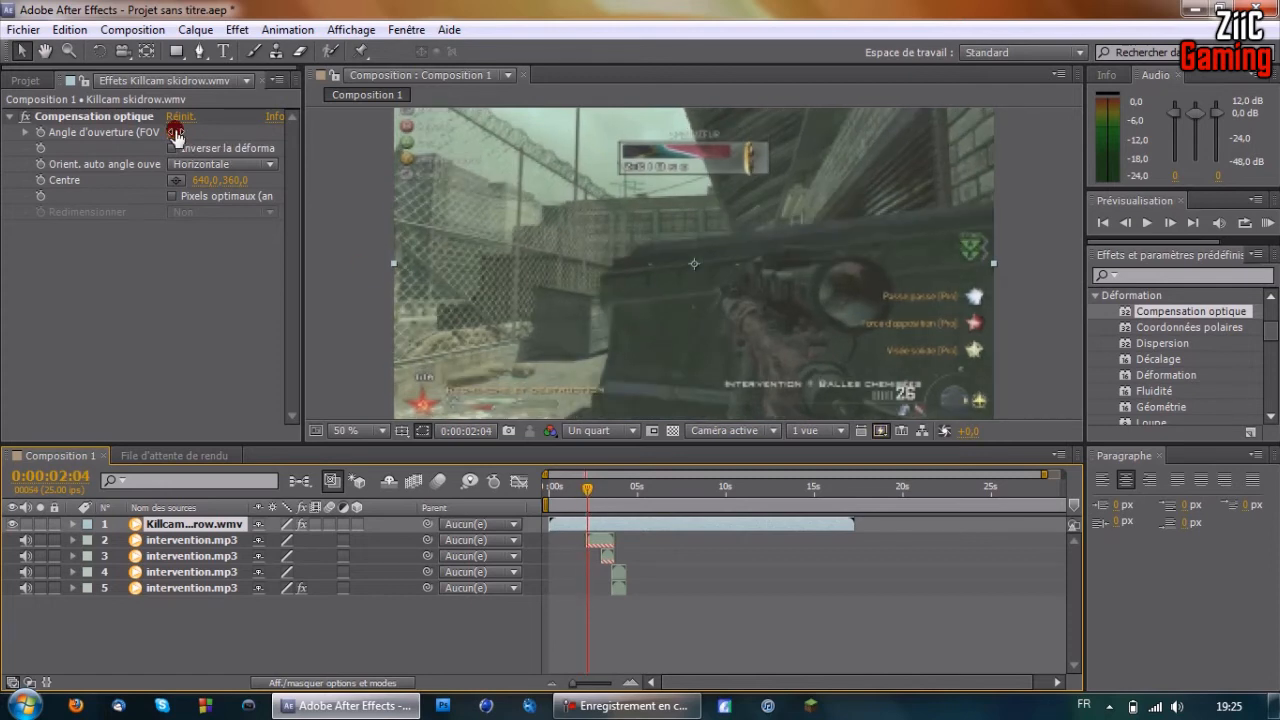
pyautogui.moveTo(176, 133); pyautogui.dragTo(171, 163)
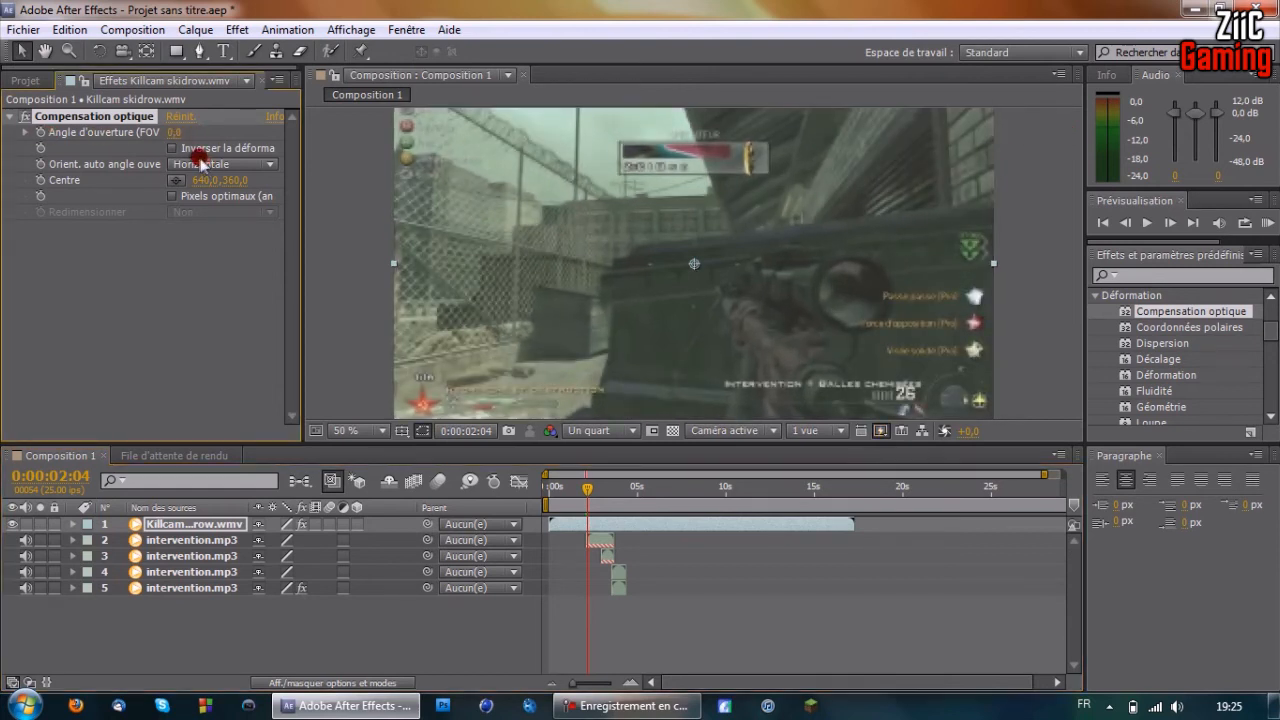
pyautogui.click(172, 147)
pyautogui.moveTo(176, 132); pyautogui.dragTo(1275, 127)
pyautogui.hotkey('ctrl', 'z')
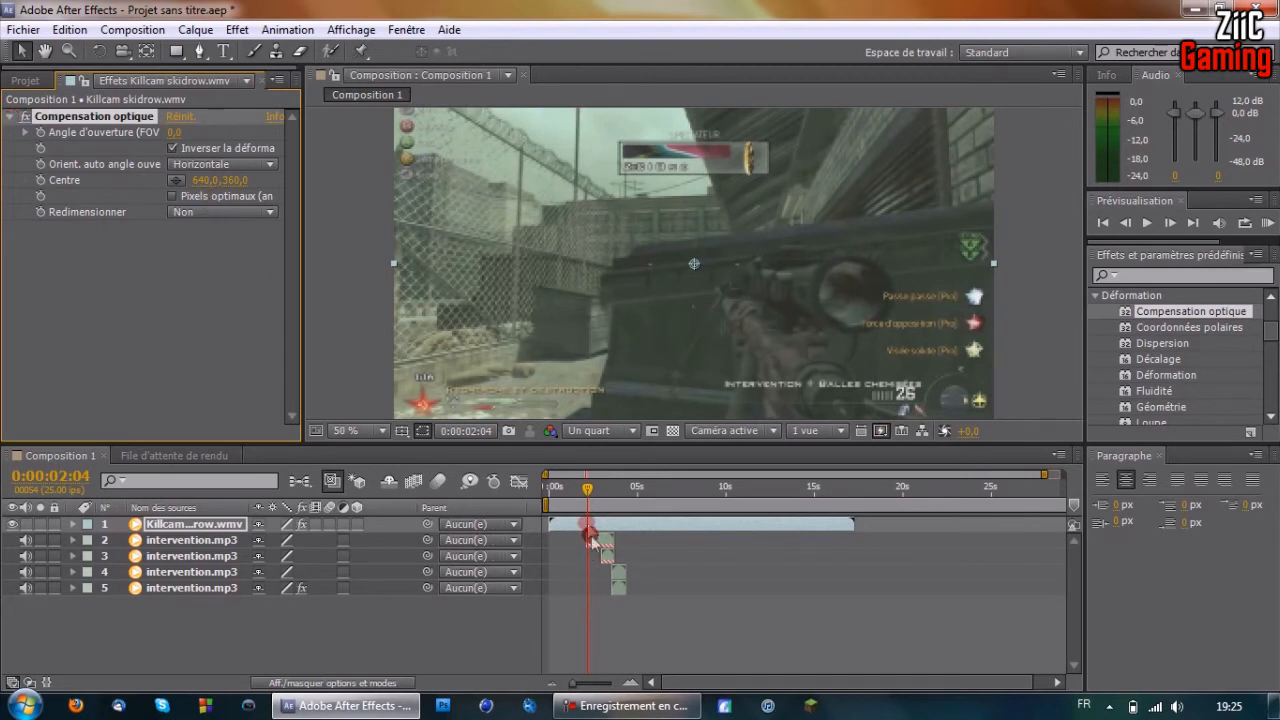
# Start keyframing the Compensation optique Angle d'ouverture (FOV) at 0:00:02:04 with a value of 0,0.
pyautogui.click(71, 525)
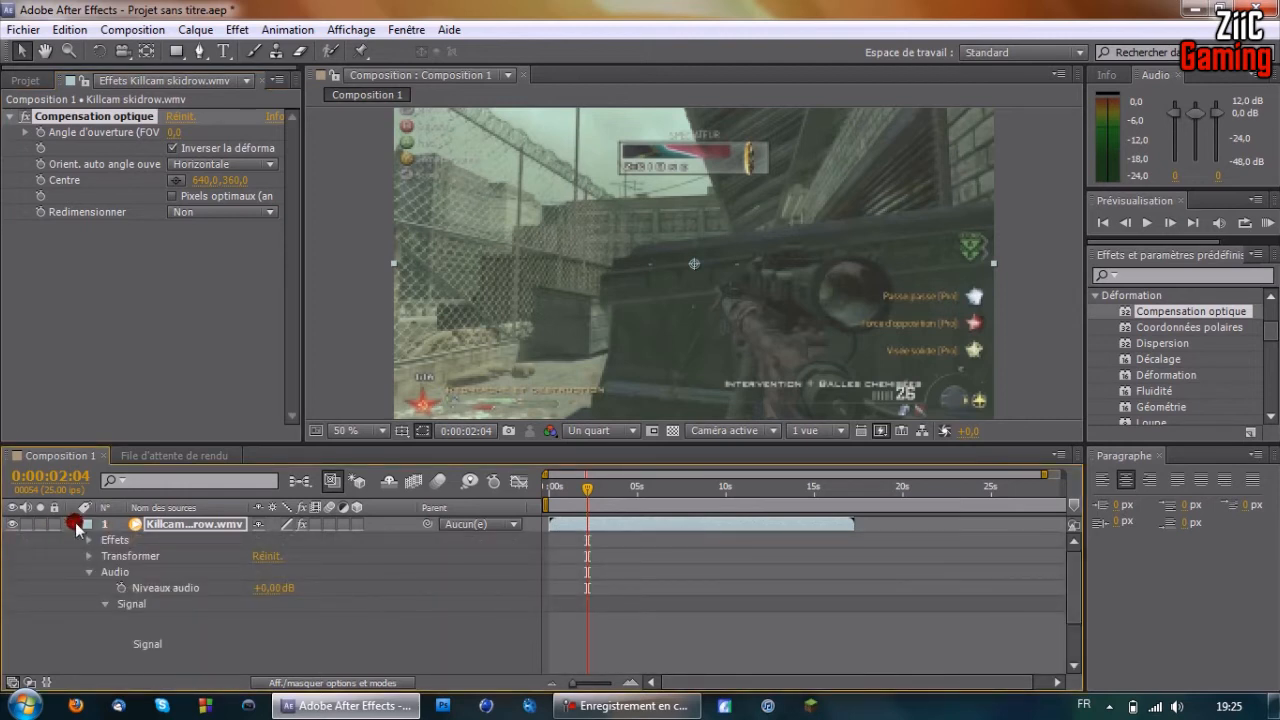
pyautogui.click(71, 525)
pyautogui.click(37, 133)
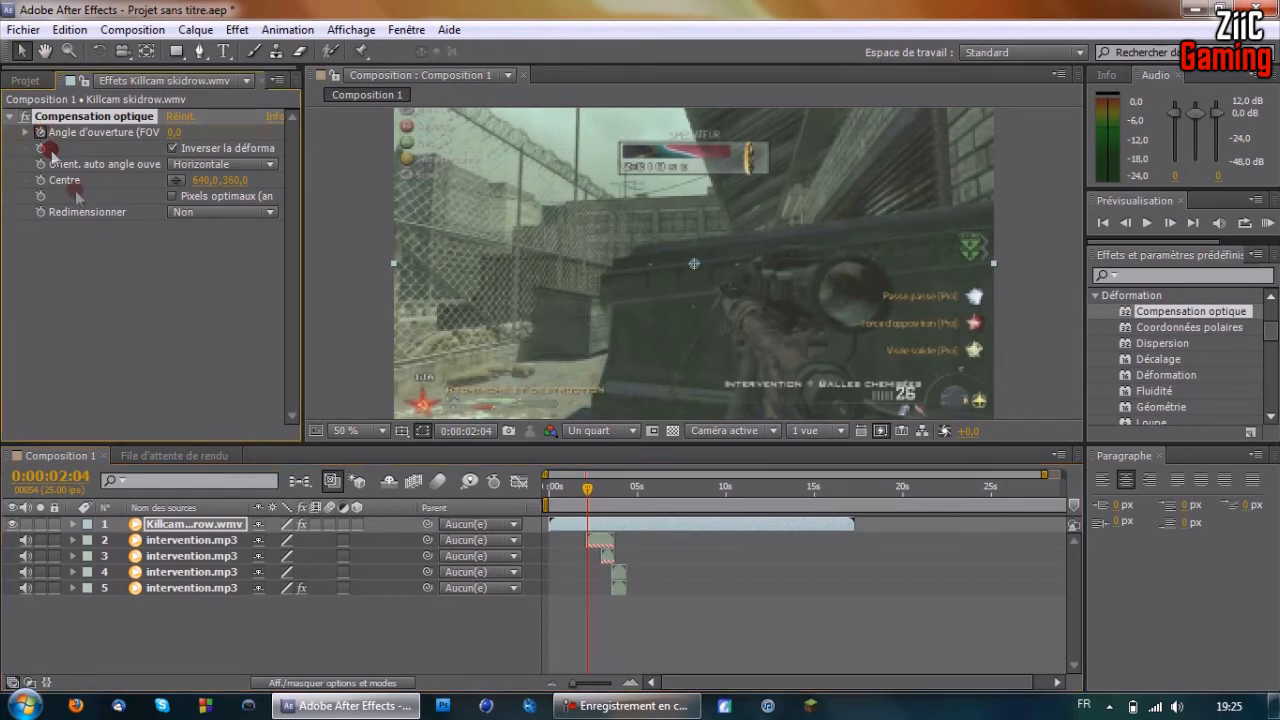
# Trim the start of the stretched intervention.mp3 layer to about 0:00:02:13 and place the current time there.
pyautogui.click(589, 499)
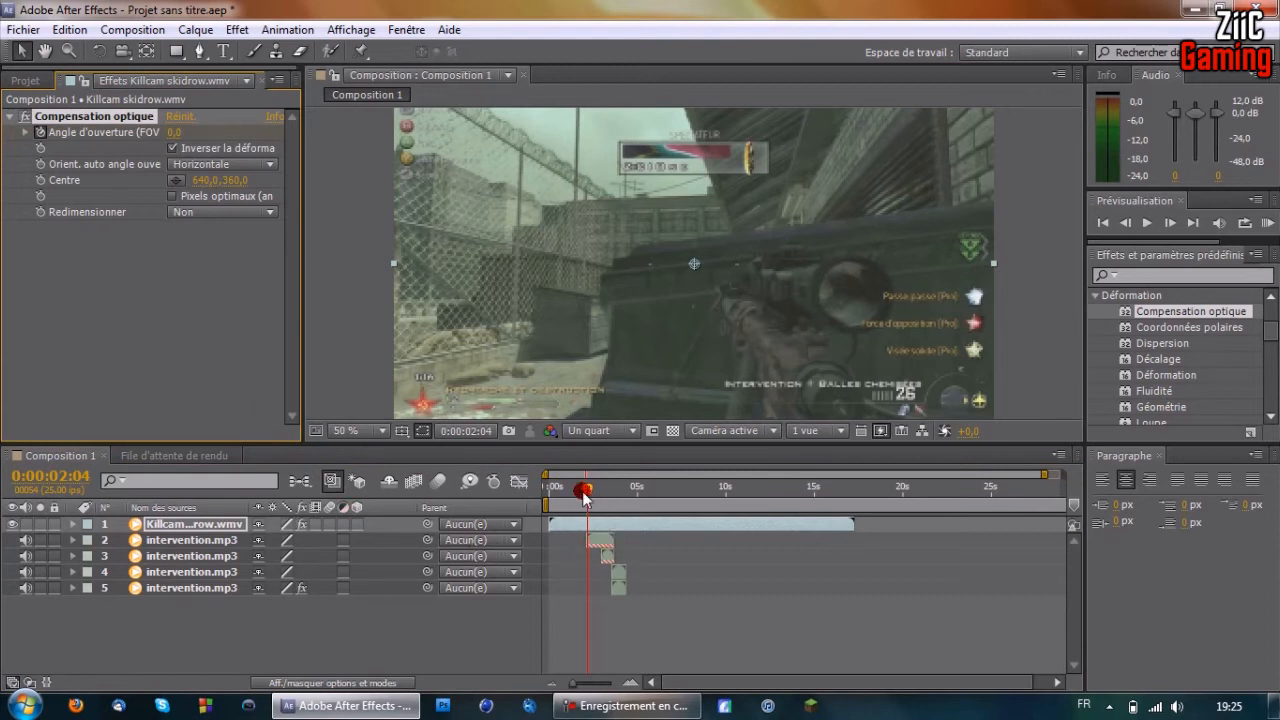
pyautogui.moveTo(585, 499); pyautogui.dragTo(596, 542)
pyautogui.click(591, 541)
pyautogui.moveTo(1042, 471); pyautogui.dragTo(641, 480)
pyautogui.click(698, 540)
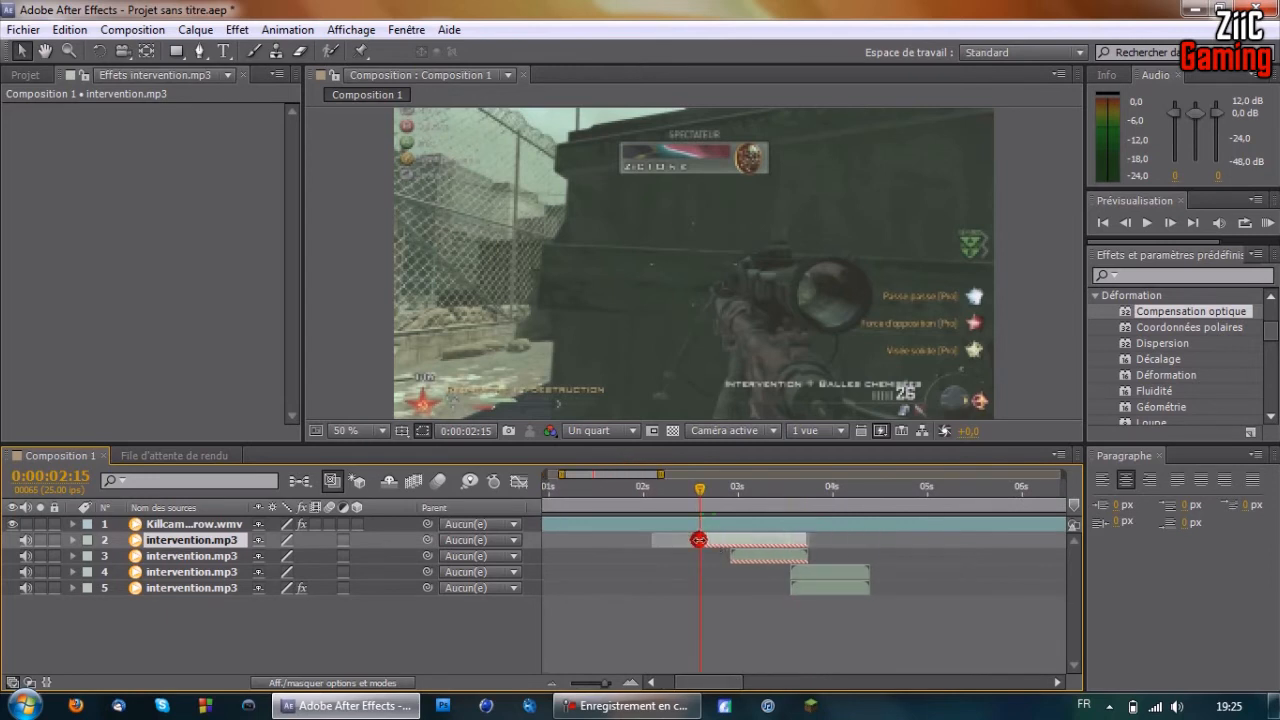
pyautogui.click(700, 491)
pyautogui.moveTo(698, 494); pyautogui.dragTo(691, 560)
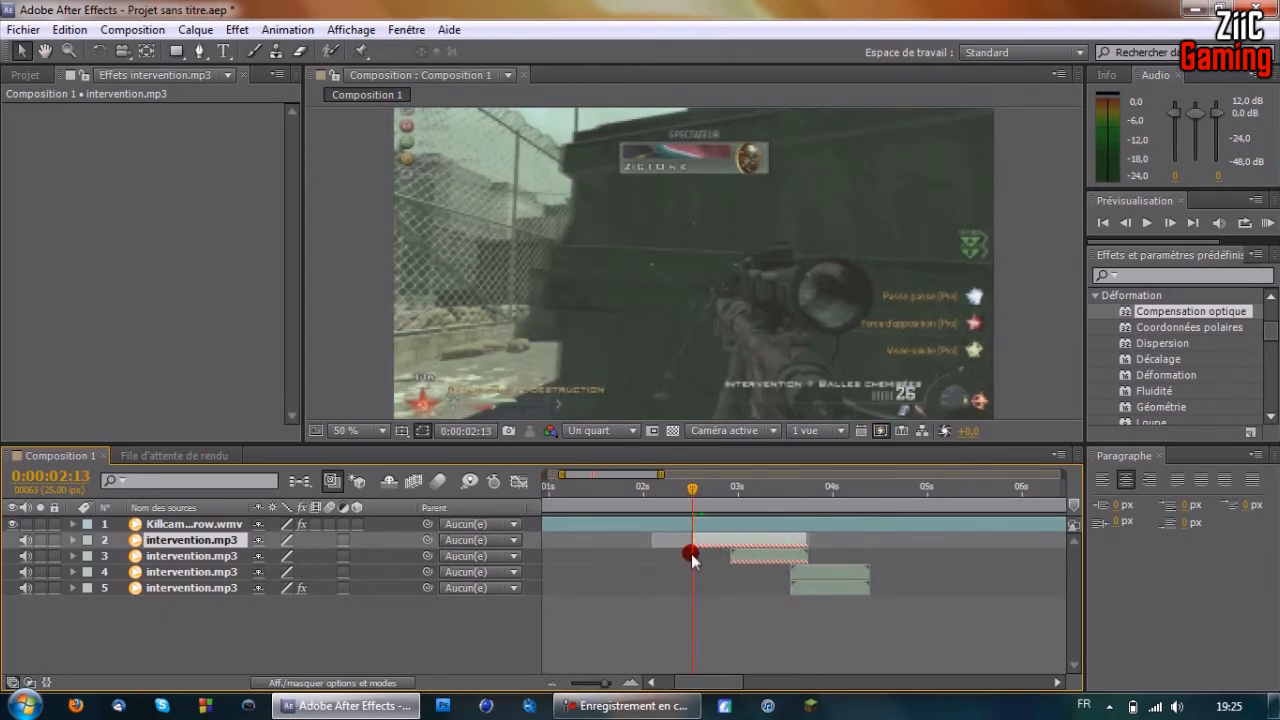
# Restart the Killcam layer's Angle d'ouverture (FOV) keyframing at 0:00:02:13 with a value of 0,0.
pyautogui.click(25, 75)
pyautogui.click(184, 526)
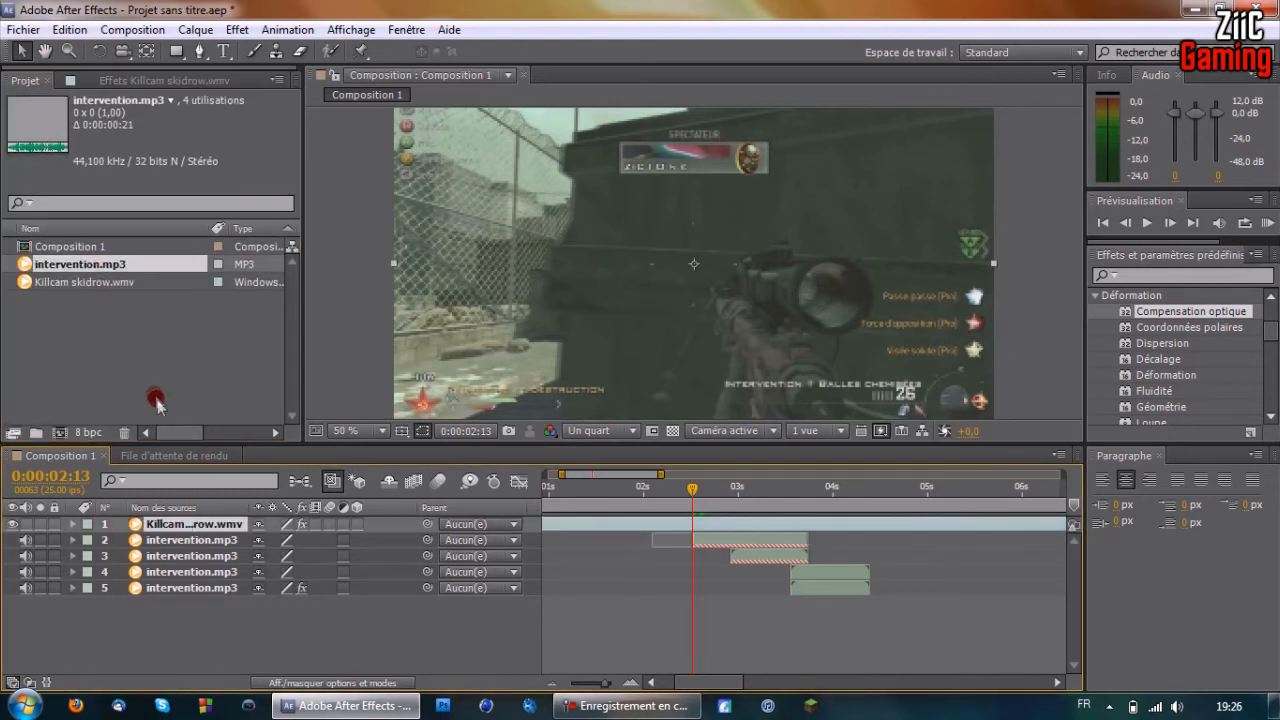
pyautogui.click(138, 82)
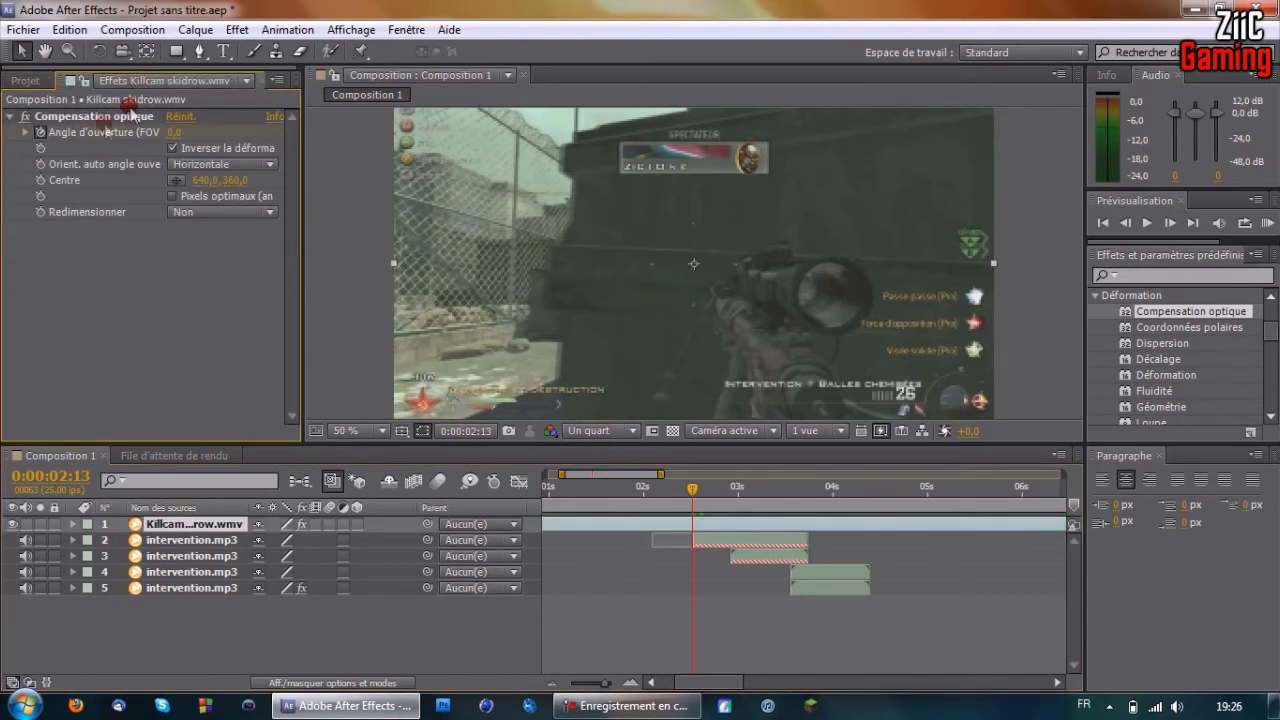
pyautogui.click(40, 133)
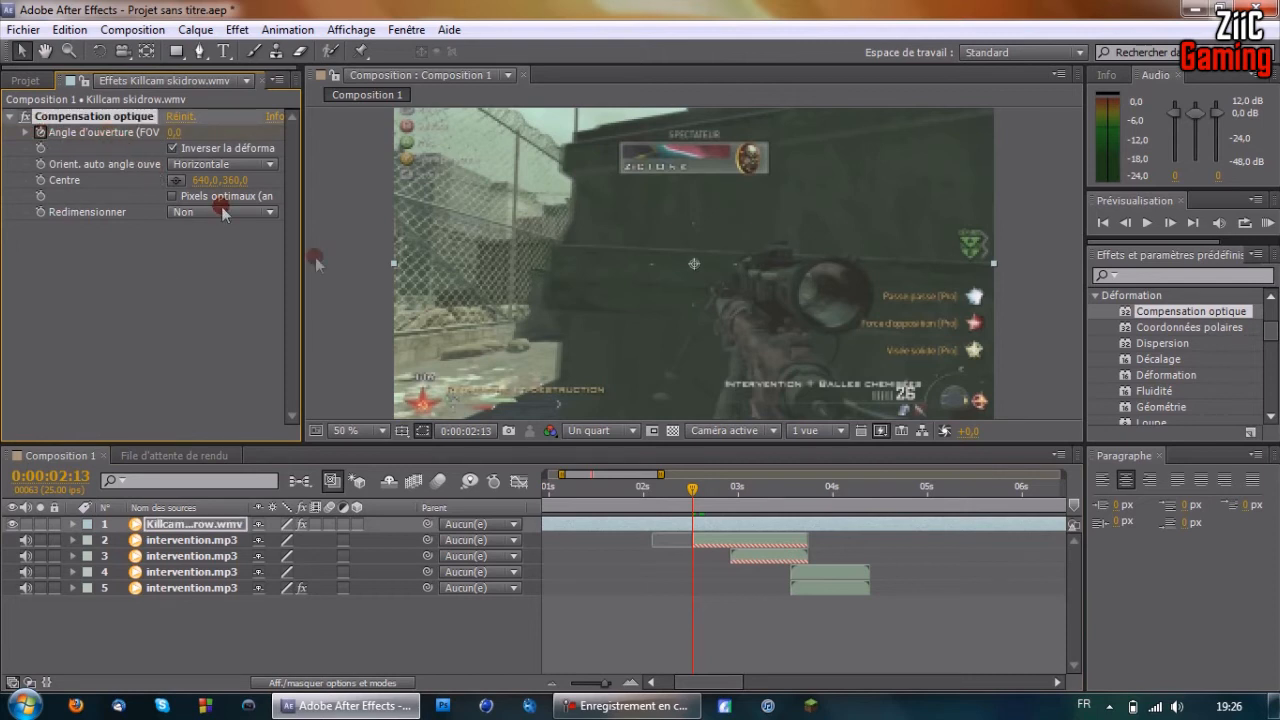
# At 0:00:03:18, try an Angle d'ouverture (FOV) of 130 on the Killcam layer and settle on 140.
pyautogui.moveTo(690, 490); pyautogui.dragTo(806, 505)
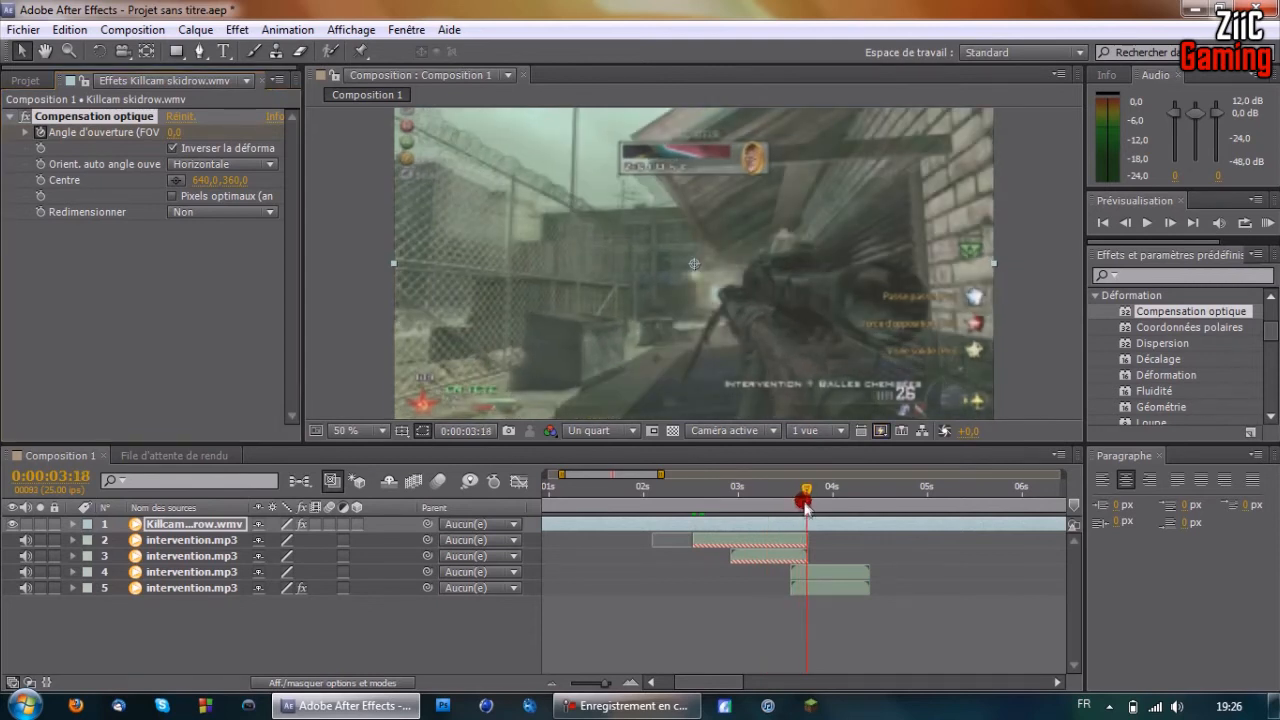
pyautogui.moveTo(172, 133); pyautogui.dragTo(575, 164)
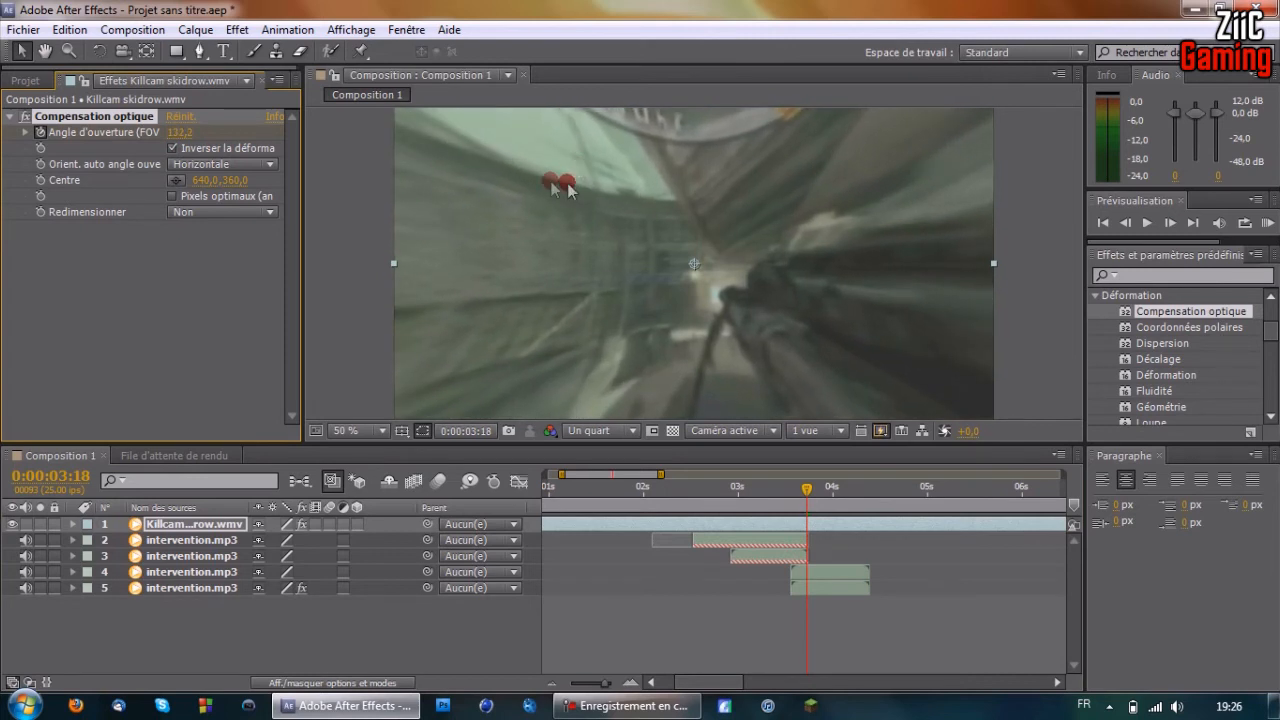
pyautogui.moveTo(178, 134); pyautogui.dragTo(184, 137)
pyautogui.click(184, 134)
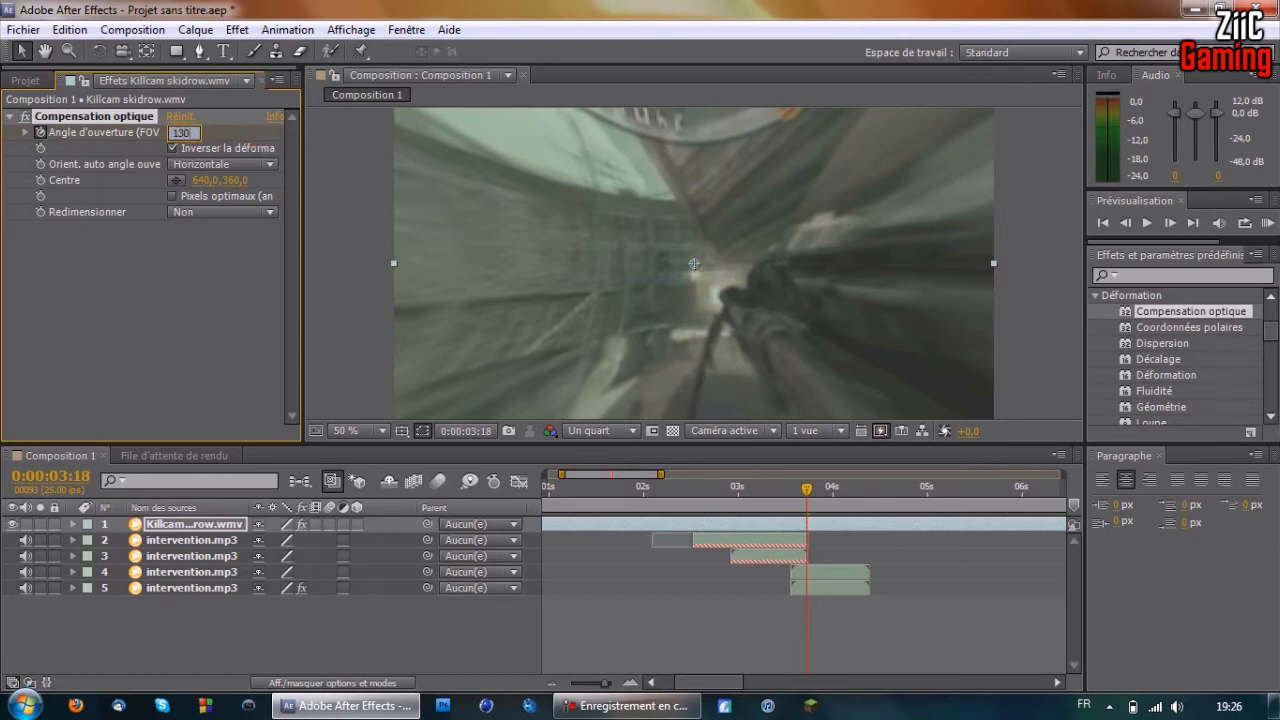
pyautogui.write('130')
pyautogui.click(259, 144)
pyautogui.click(180, 132)
pyautogui.write('140')
pyautogui.click(213, 137)
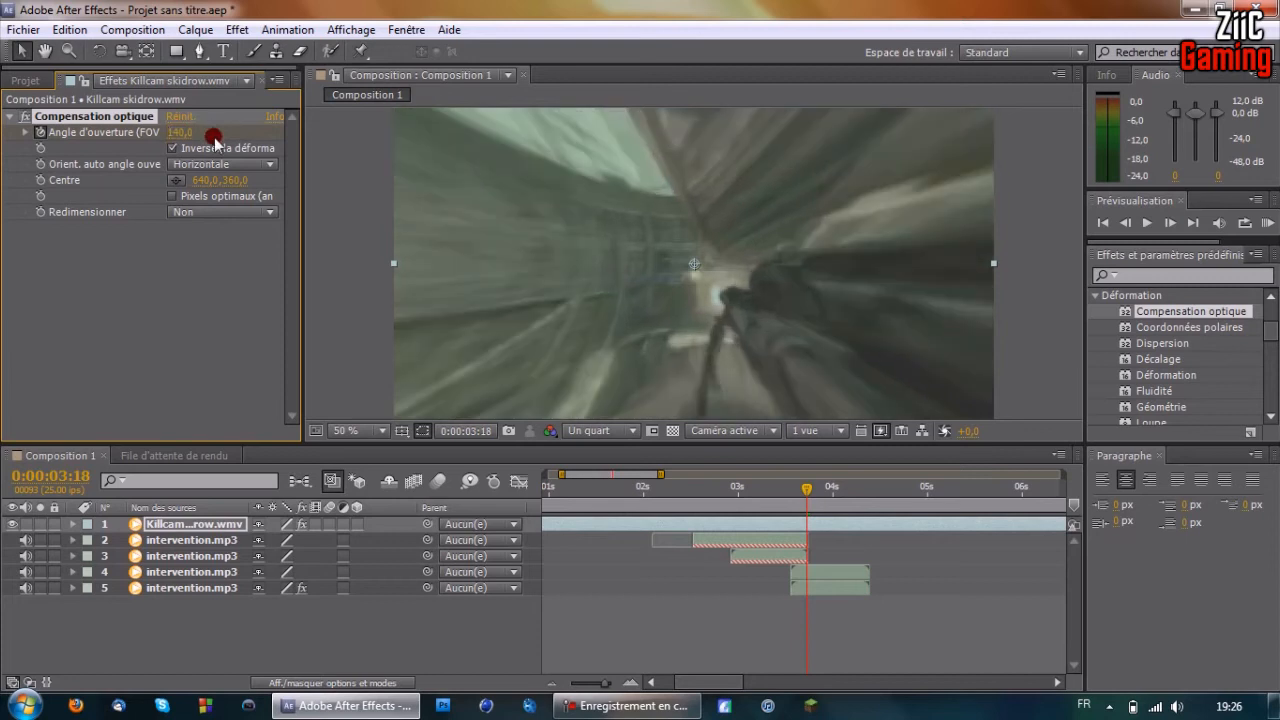
# Set the Killcam layer's Angle d'ouverture (FOV) to 0 at 0:00:04:01.
pyautogui.click(820, 489)
pyautogui.moveTo(833, 503); pyautogui.dragTo(836, 505)
pyautogui.click(178, 133)
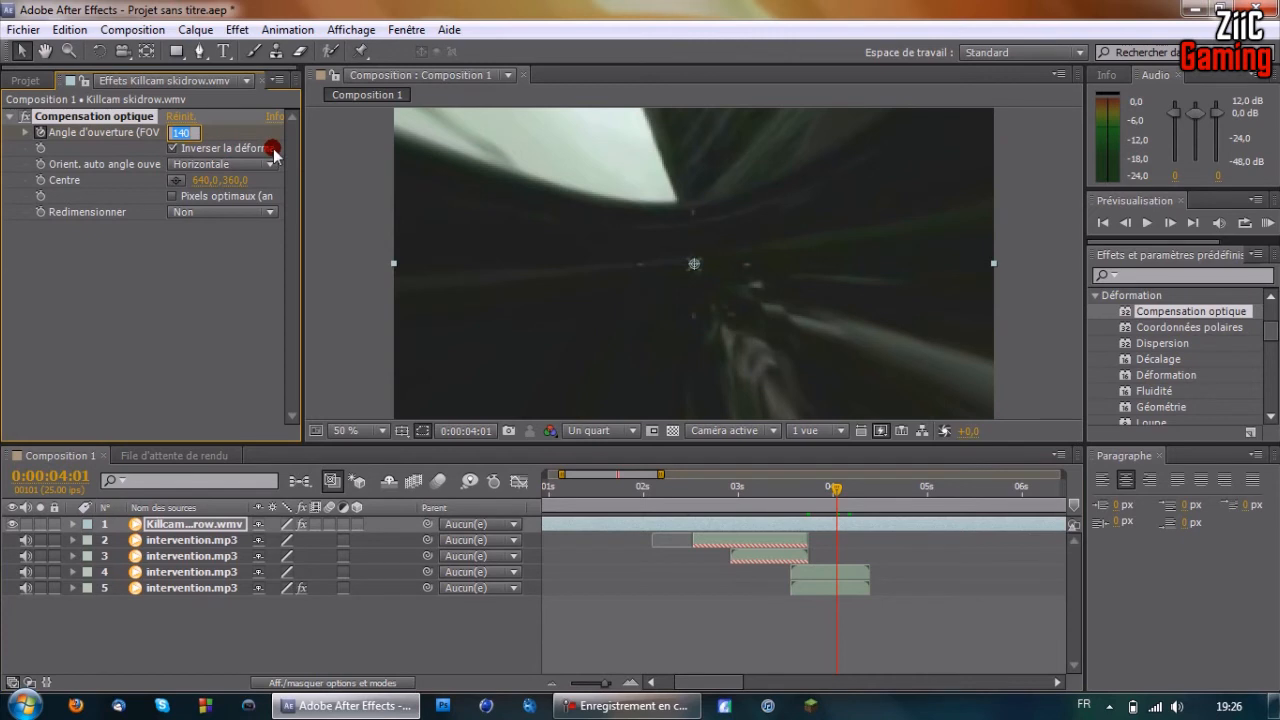
pyautogui.write('0')
pyautogui.press('Return')
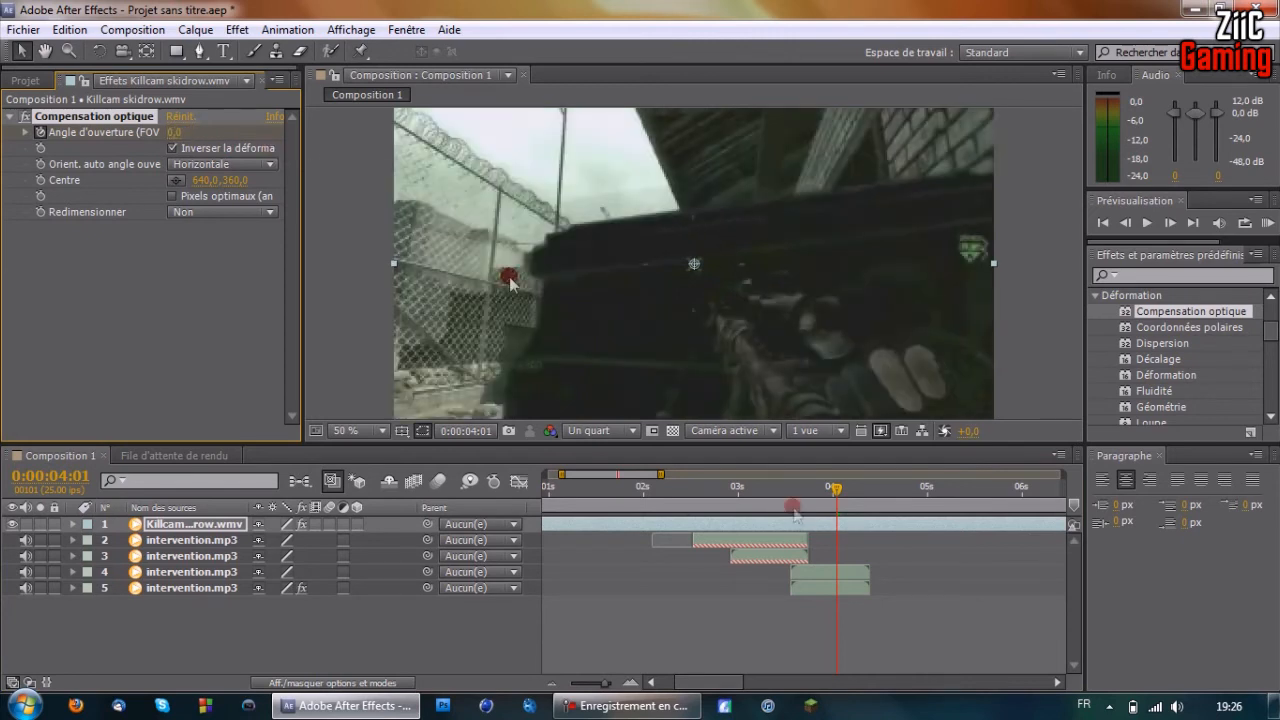
# Preview the composition with its sounds and zoom distortion from 0:00:01:07.
pyautogui.moveTo(836, 508); pyautogui.dragTo(733, 490)
pyautogui.moveTo(660, 473); pyautogui.dragTo(724, 473)
pyautogui.moveTo(608, 497); pyautogui.dragTo(535, 476)
pyautogui.moveTo(724, 474); pyautogui.dragTo(758, 474)
pyautogui.click(603, 491)
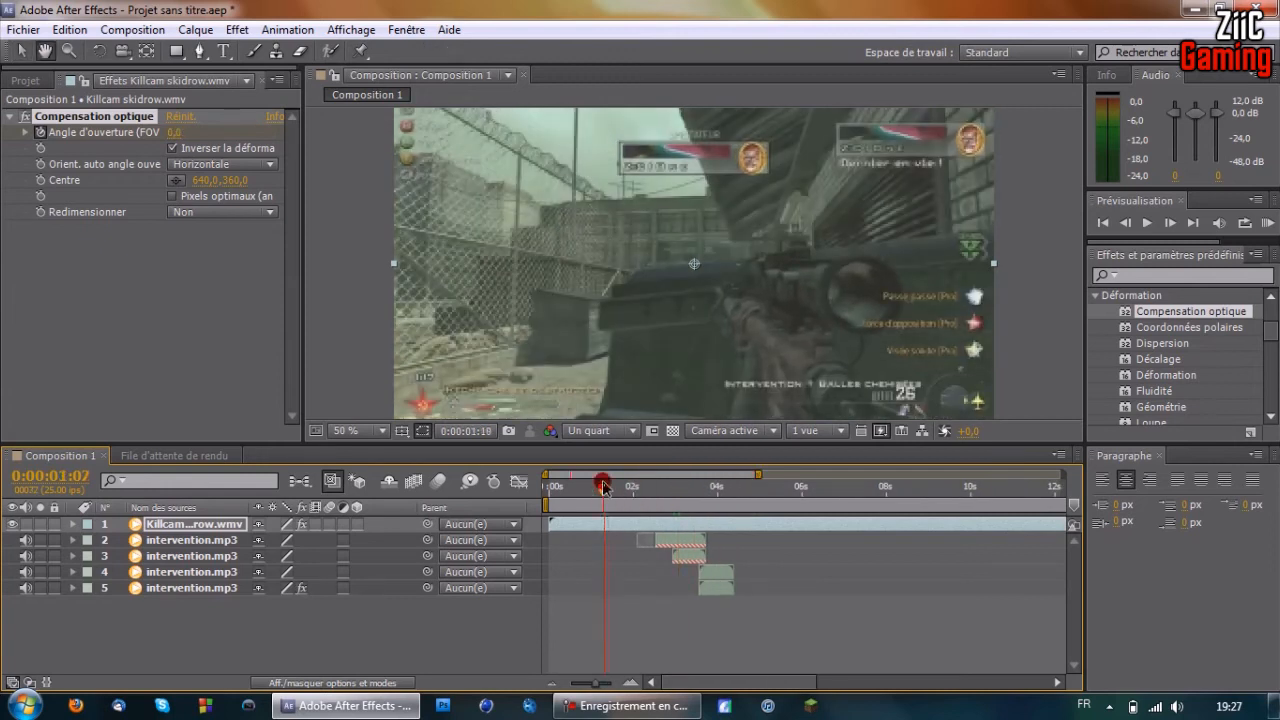
pyautogui.press('space')
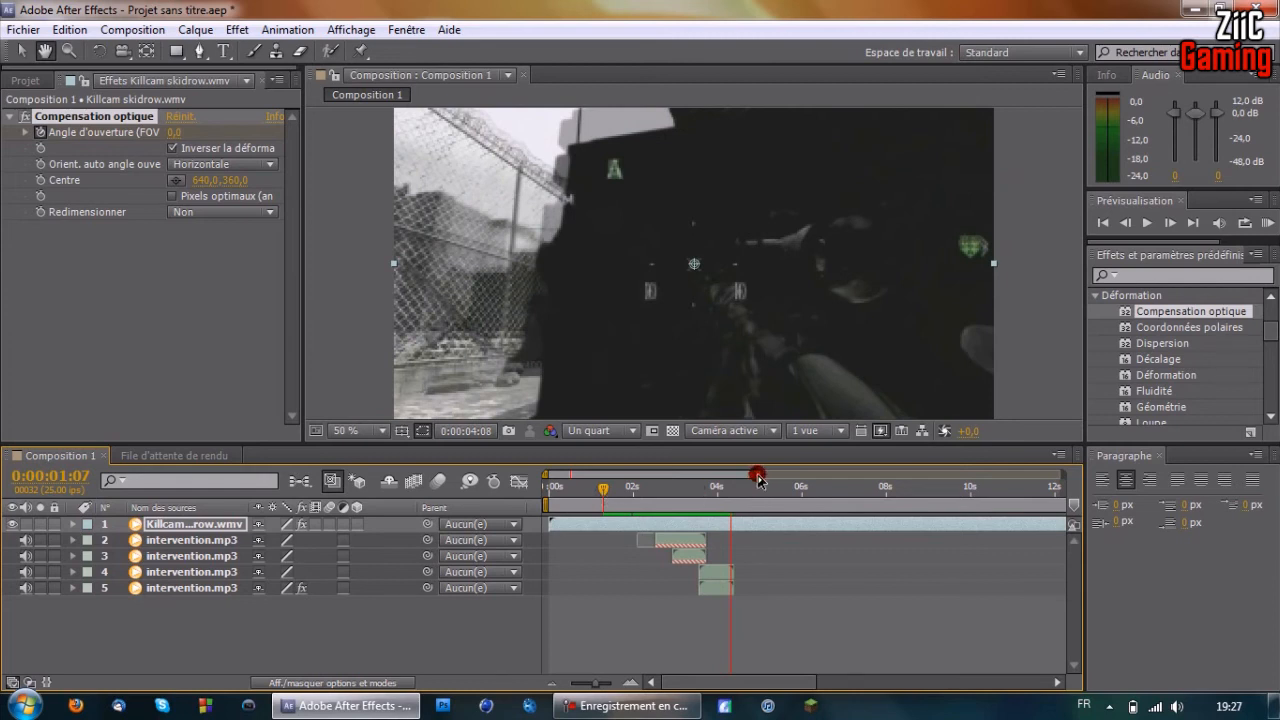
# Move the current time to 0:00:02:13 and expand the Killcam layer's Compensation optique properties to show the Angle d'ouverture (FOV) keyframes.
pyautogui.moveTo(759, 480); pyautogui.dragTo(817, 480)
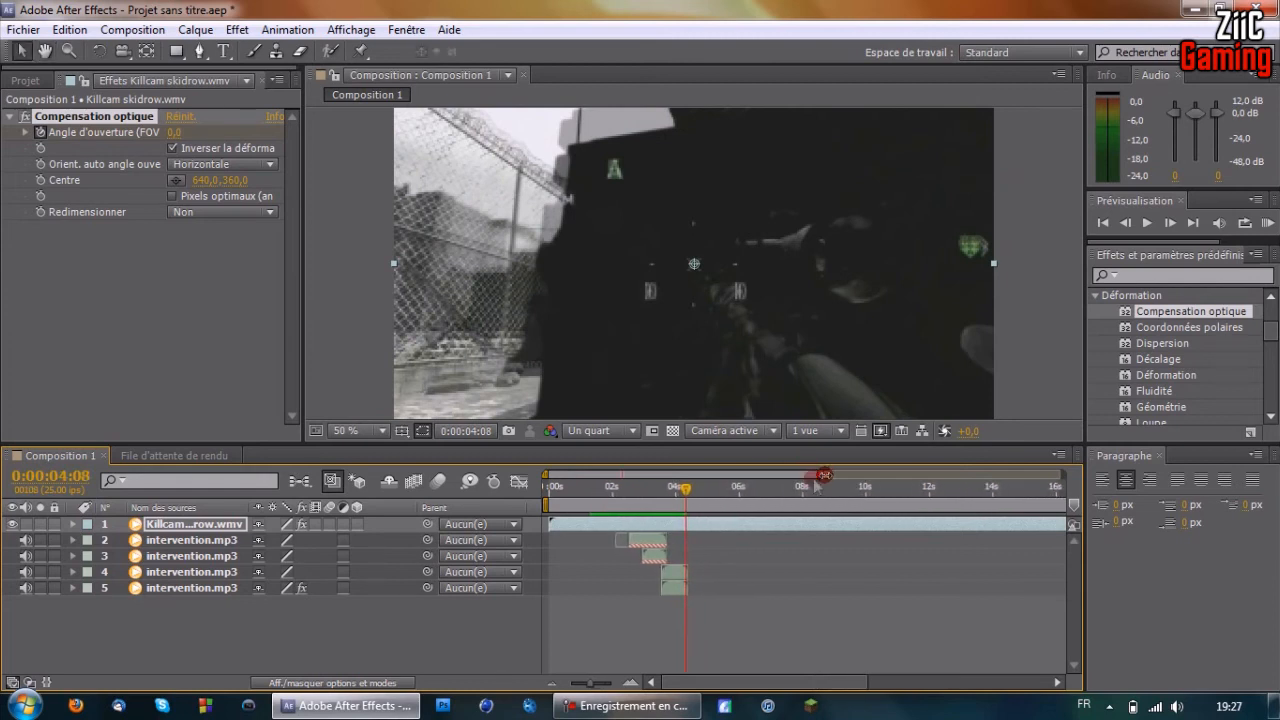
pyautogui.click(623, 488)
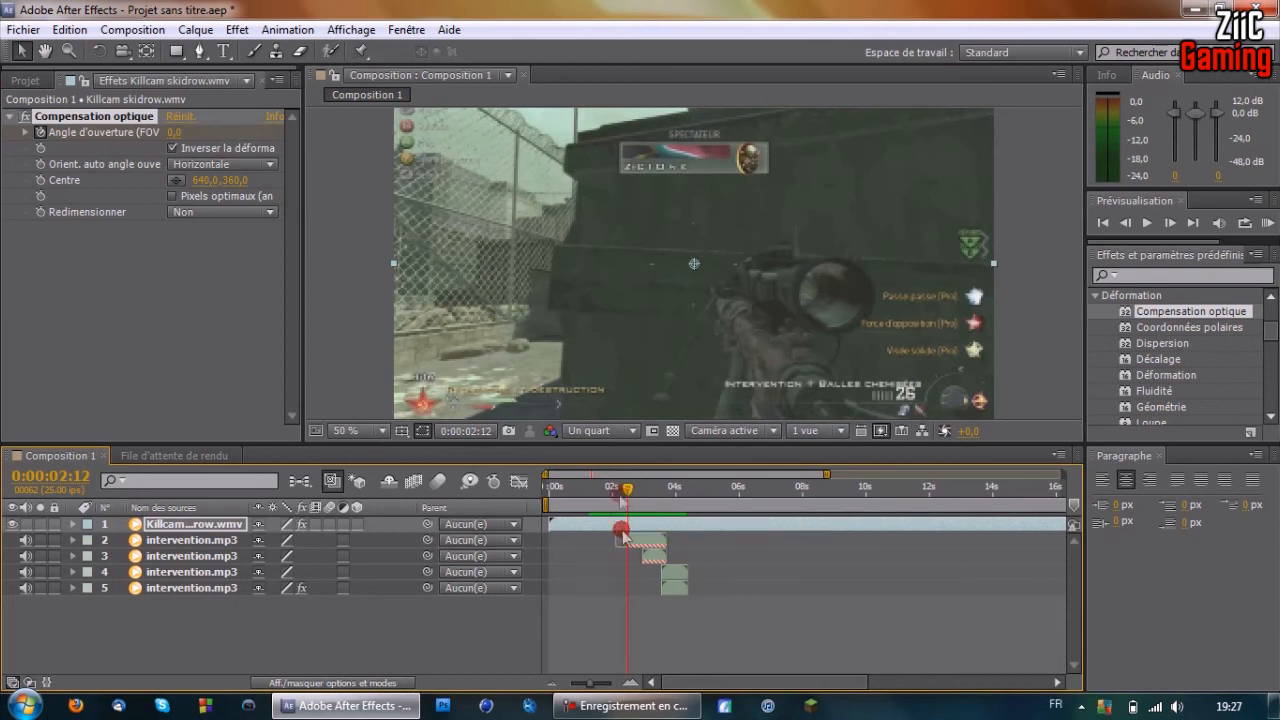
pyautogui.click(612, 488)
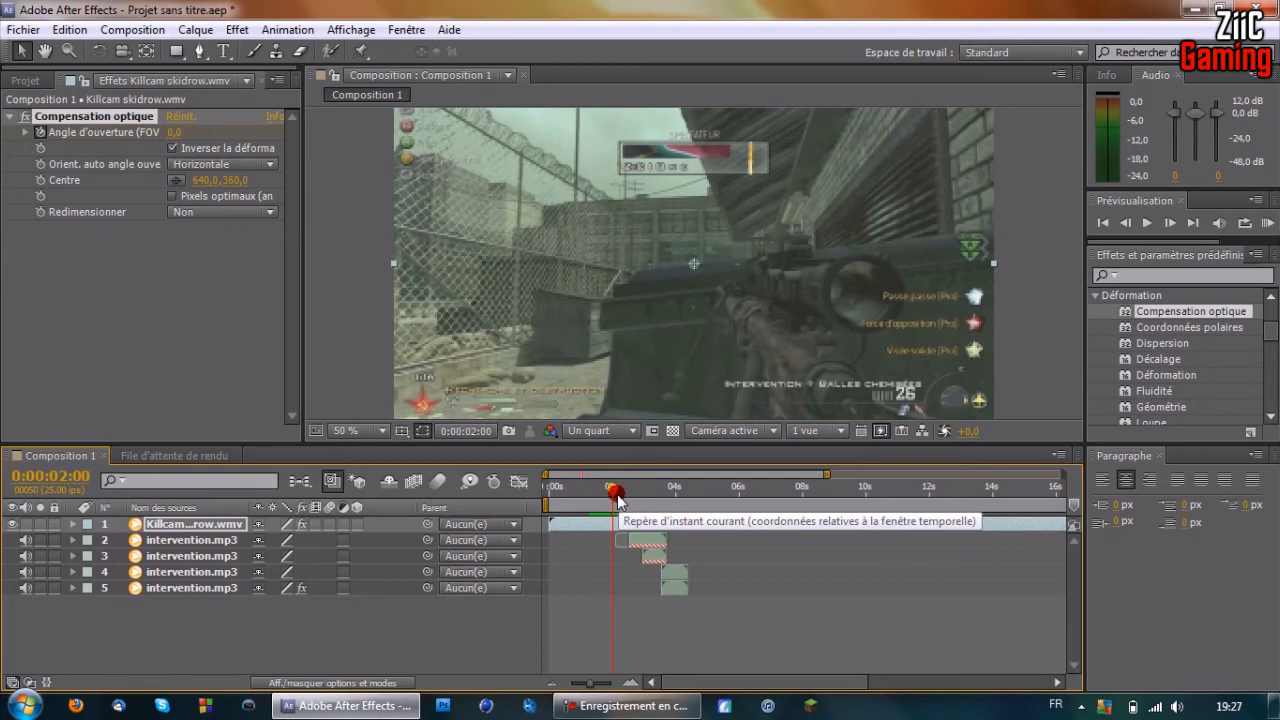
pyautogui.moveTo(613, 493); pyautogui.dragTo(631, 512)
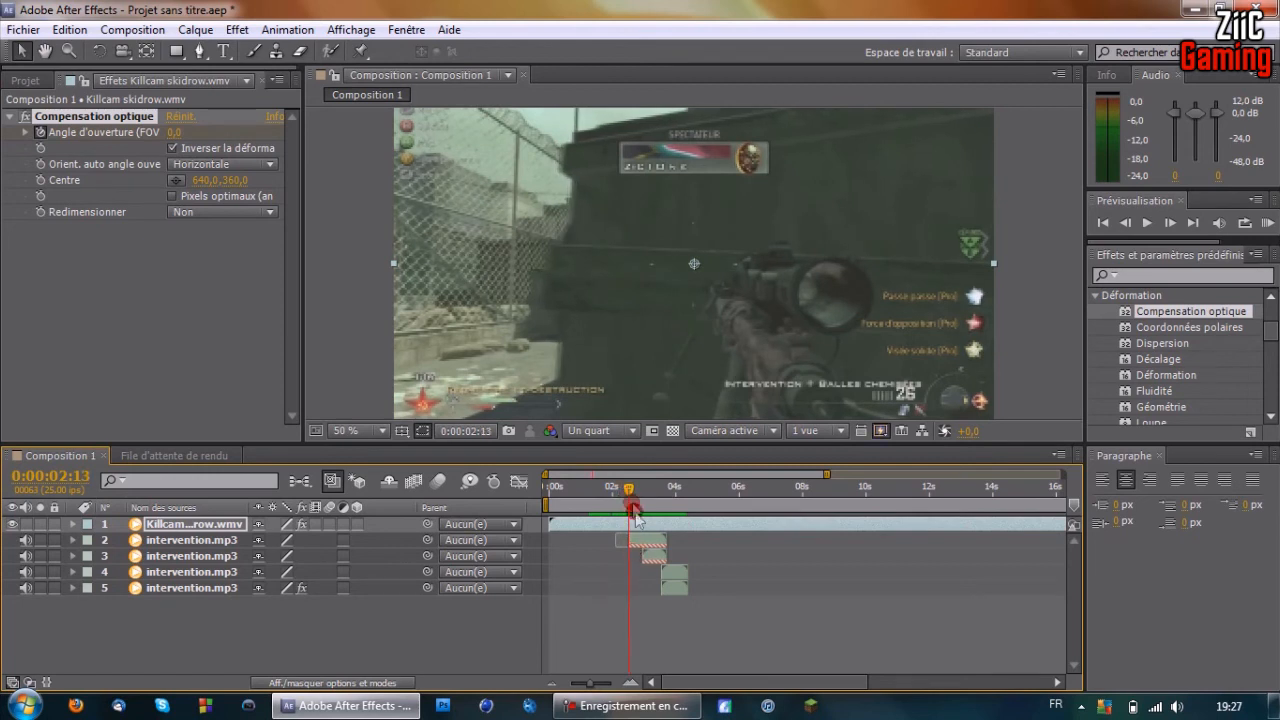
pyautogui.click(72, 525)
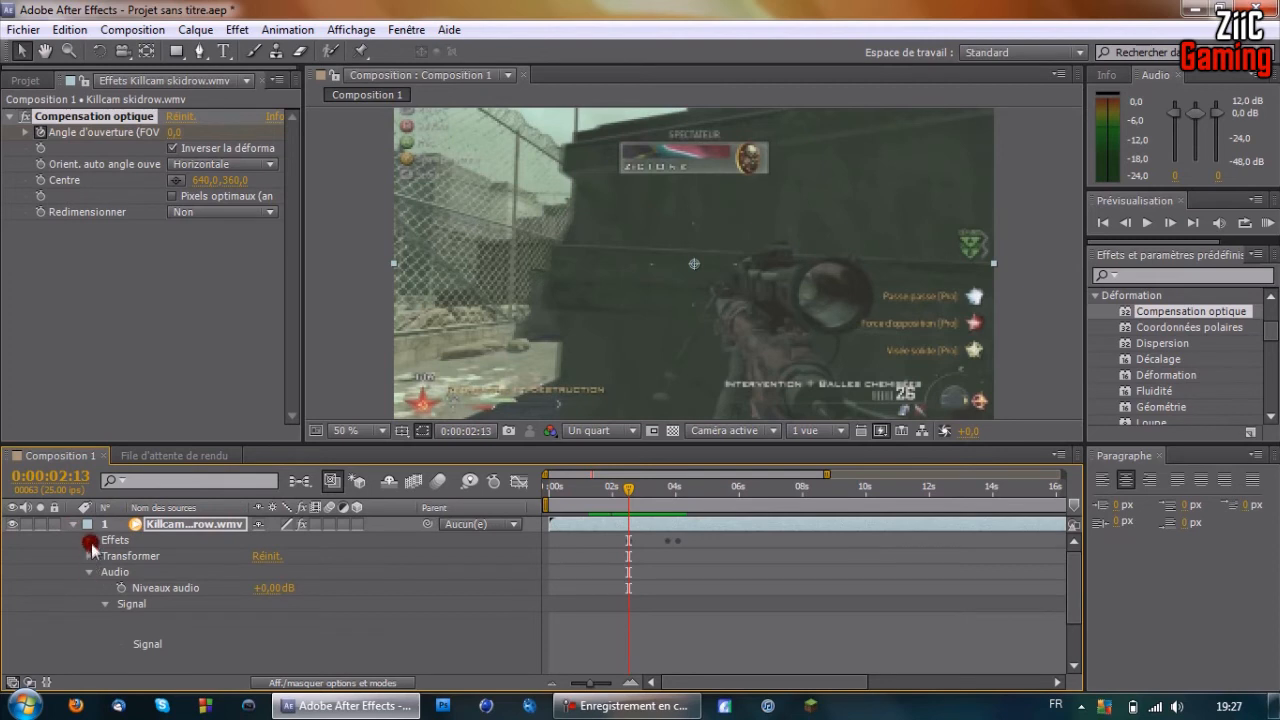
pyautogui.click(89, 541)
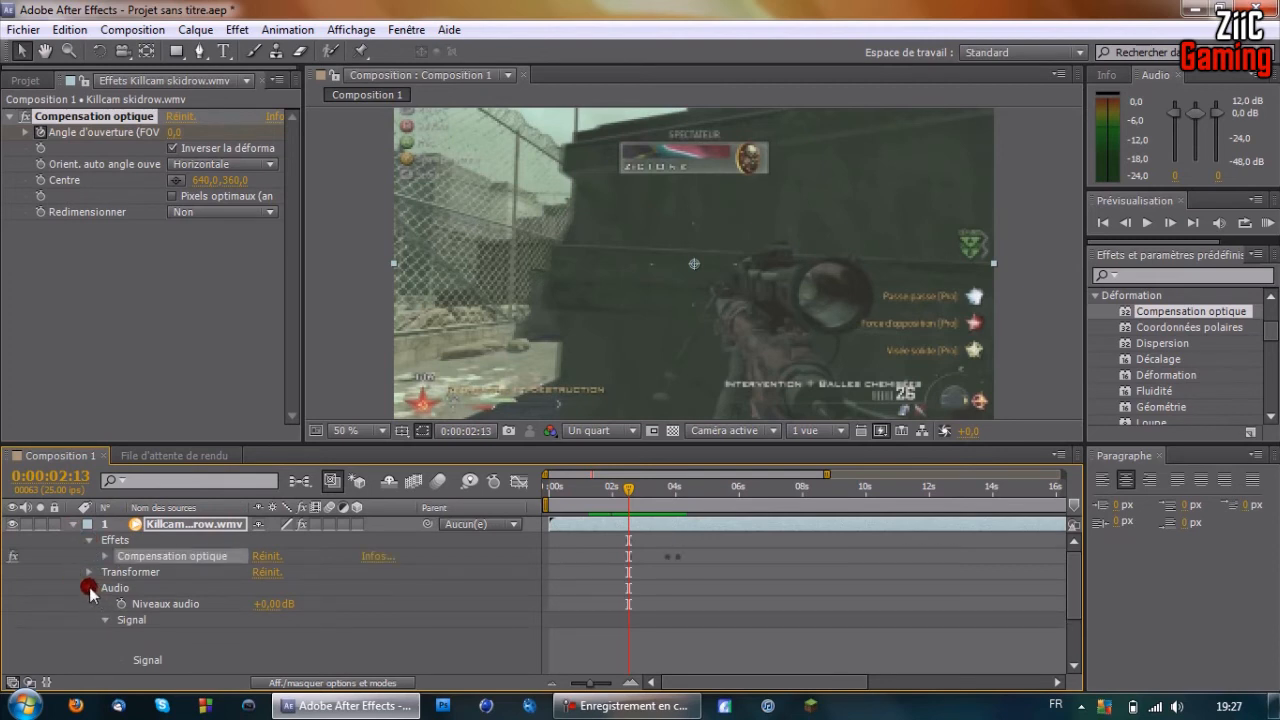
pyautogui.click(89, 589)
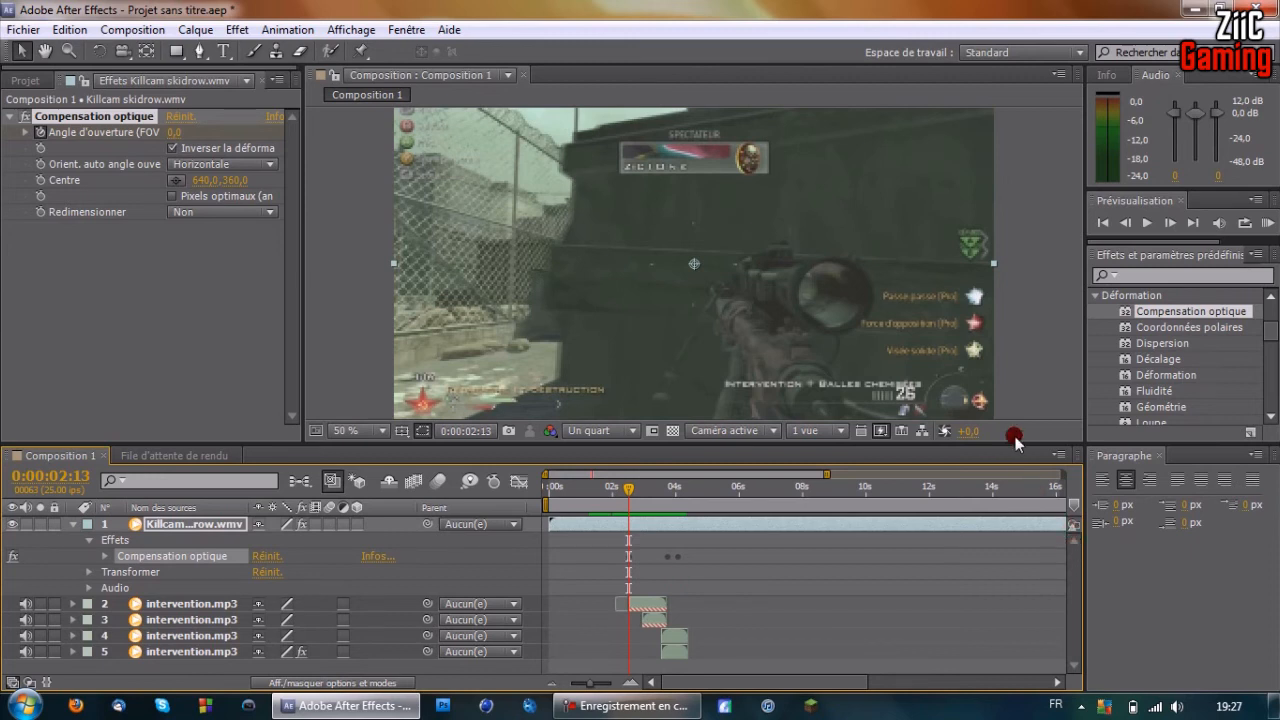
pyautogui.moveTo(1013, 445); pyautogui.dragTo(995, 353)
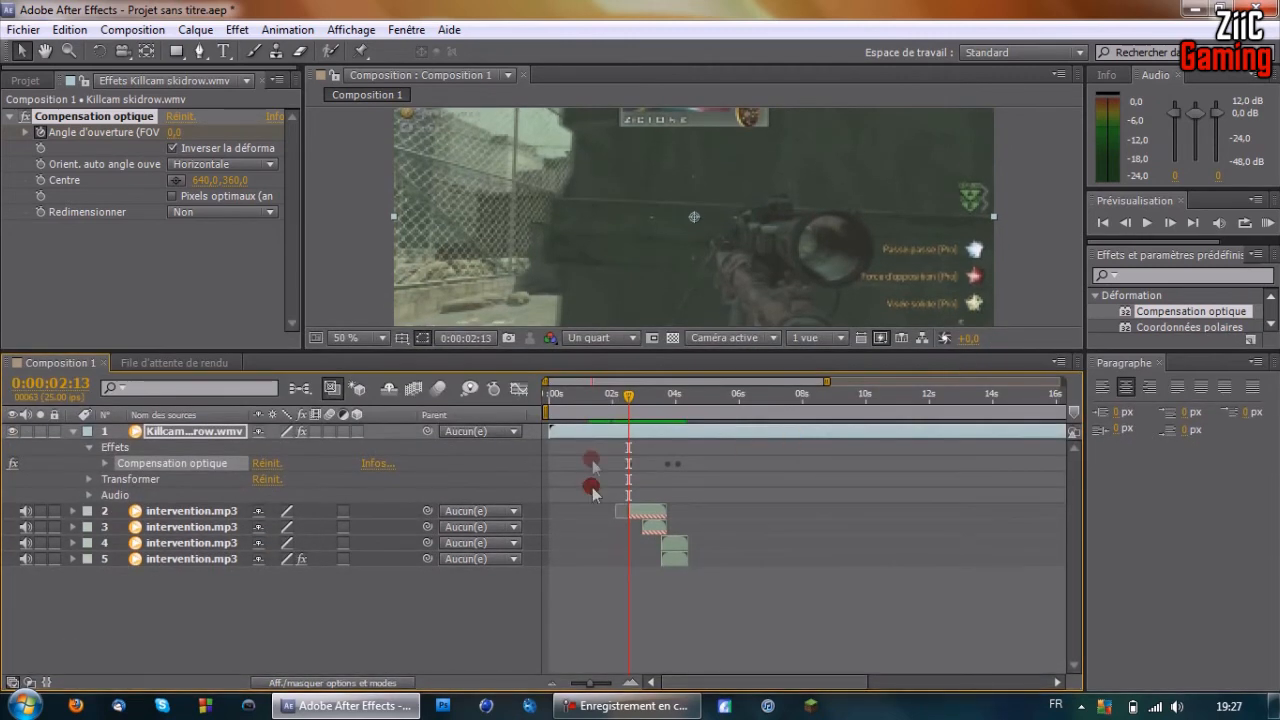
pyautogui.click(105, 463)
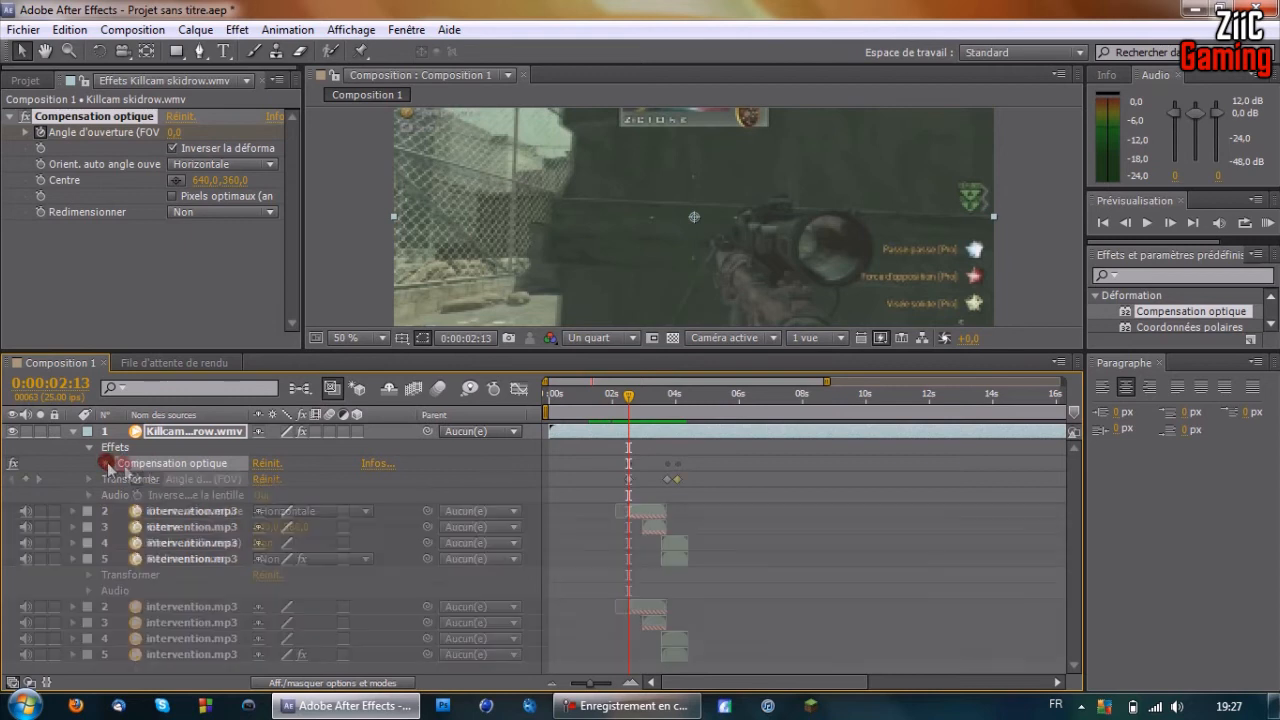
# Scrub through the Angle d'ouverture (FOV) keyframes to examine the zoom distortion, and return the current time to 0:00:00:00.
pyautogui.moveTo(628, 400)
pyautogui.mouseDown()
pyautogui.moveTo(616, 400)
pyautogui.moveTo(630, 408)
pyautogui.mouseUp()
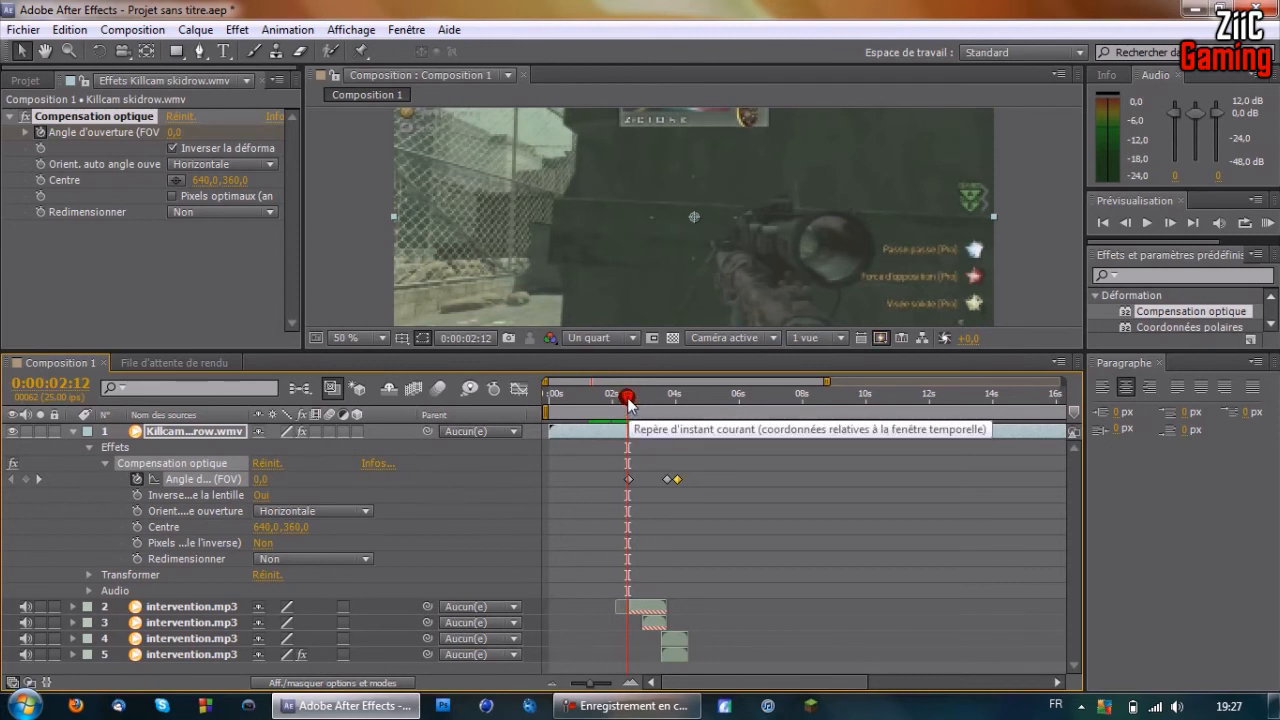
pyautogui.moveTo(630, 403); pyautogui.dragTo(632, 404)
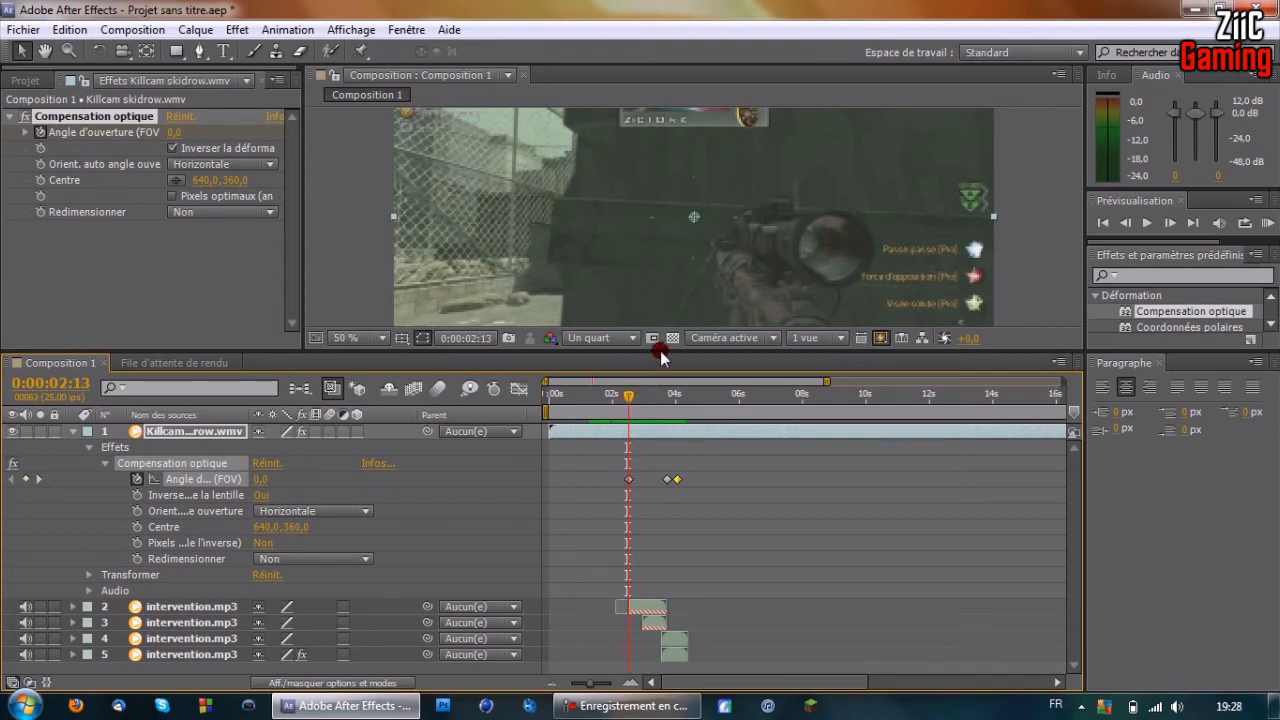
pyautogui.moveTo(660, 352); pyautogui.dragTo(660, 389)
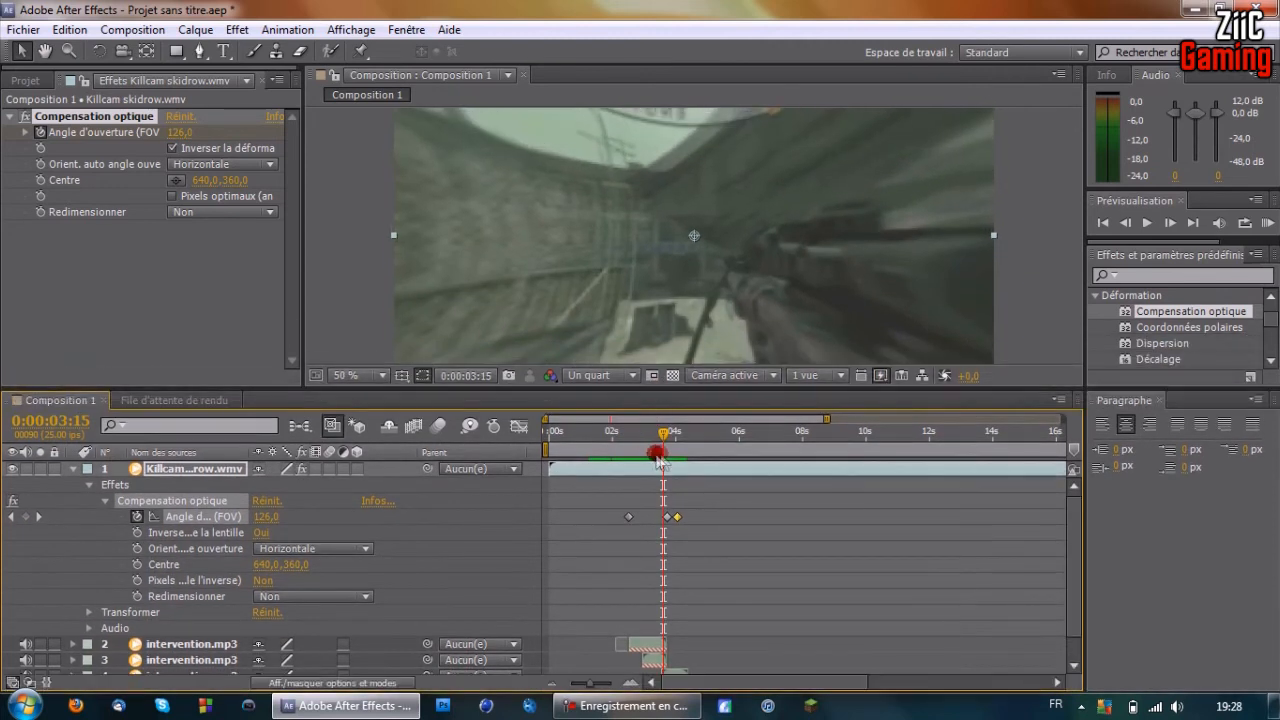
pyautogui.moveTo(660, 437); pyautogui.dragTo(622, 443)
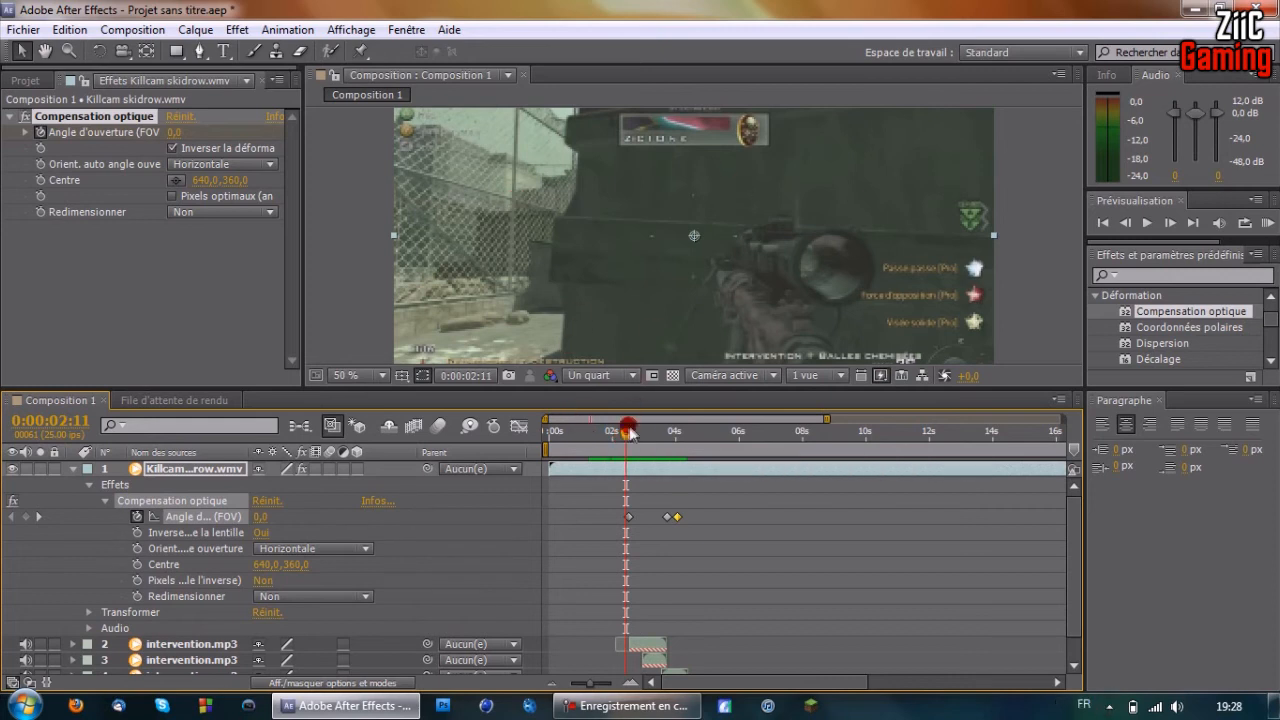
pyautogui.moveTo(624, 436)
pyautogui.mouseDown()
pyautogui.moveTo(731, 453)
pyautogui.moveTo(558, 437)
pyautogui.mouseUp()
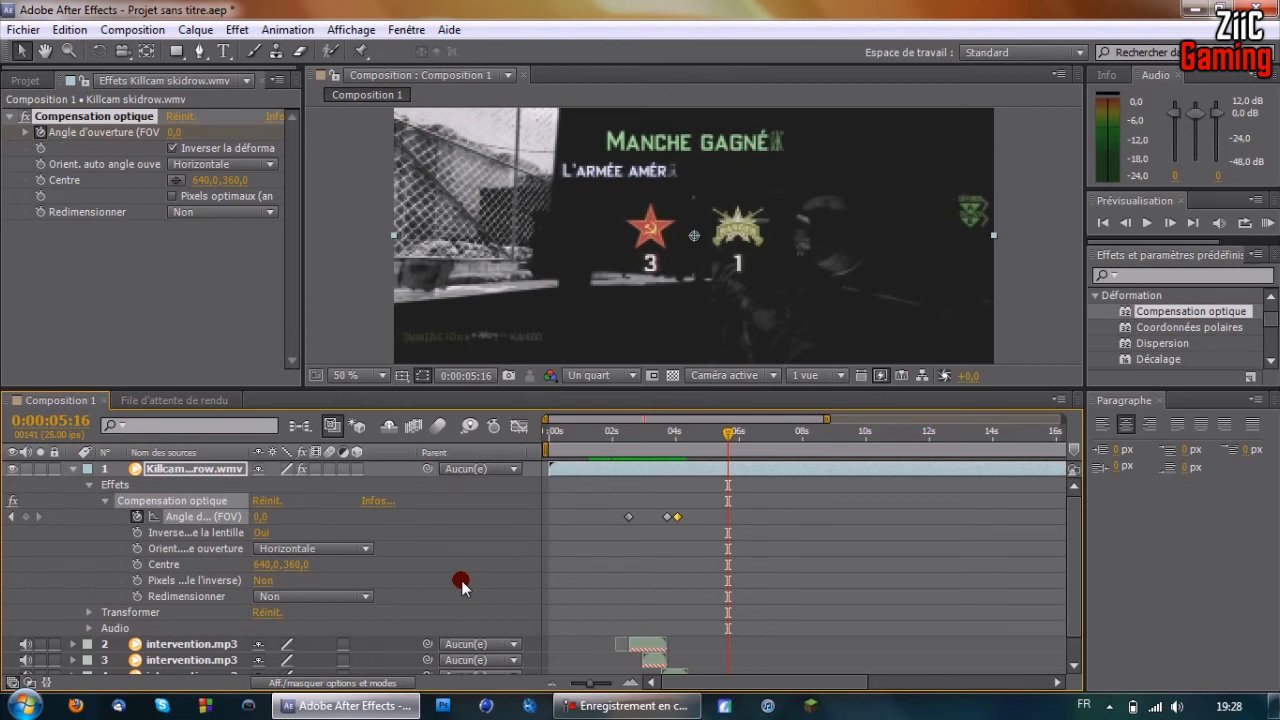
pyautogui.click(549, 438)
pyautogui.moveTo(562, 388); pyautogui.dragTo(562, 412)
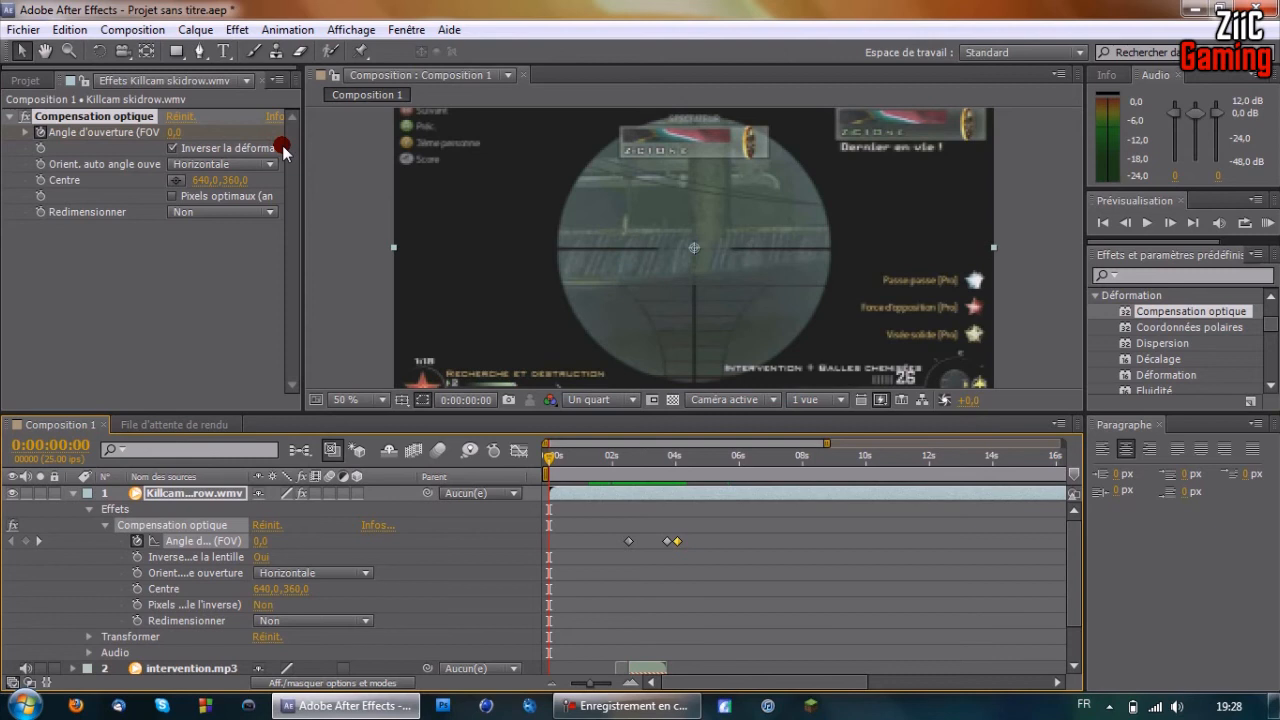
# Add Composition 1 to the render queue and check its render settings without changing them.
pyautogui.moveTo(133, 30)
pyautogui.mouseDown()
pyautogui.moveTo(178, 168)
pyautogui.moveTo(306, 170)
pyautogui.mouseUp()
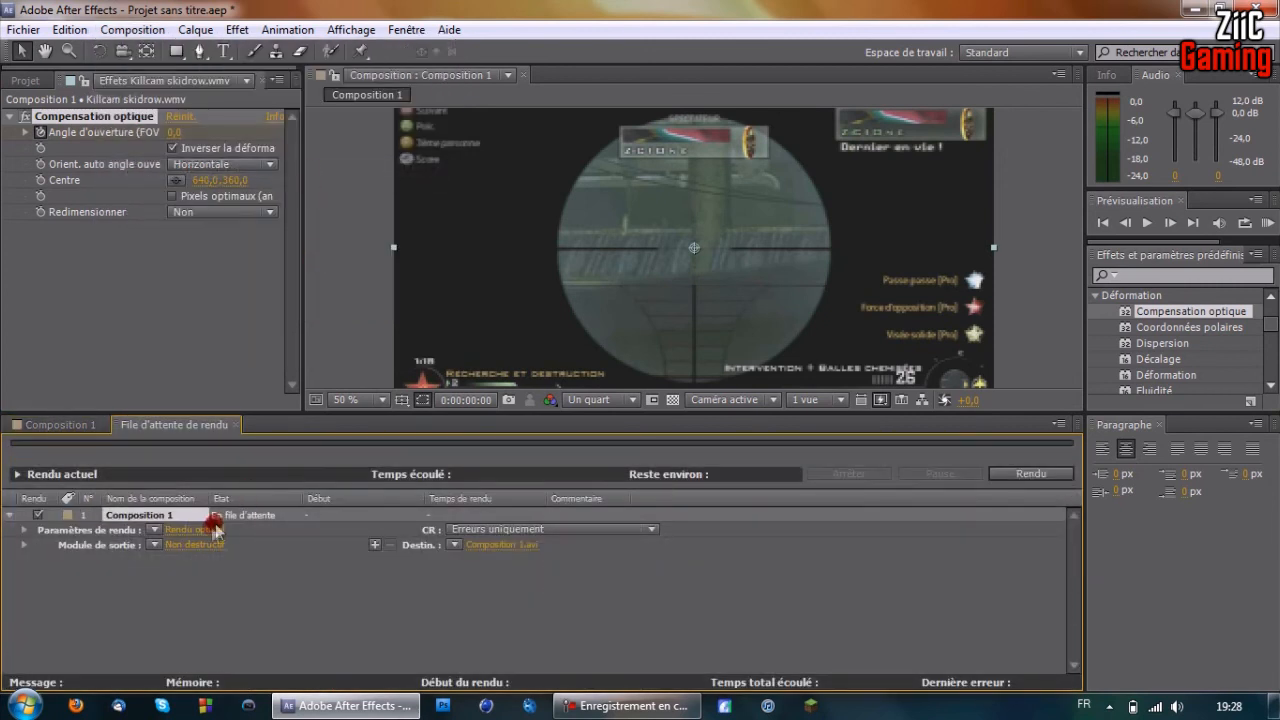
pyautogui.click(197, 531)
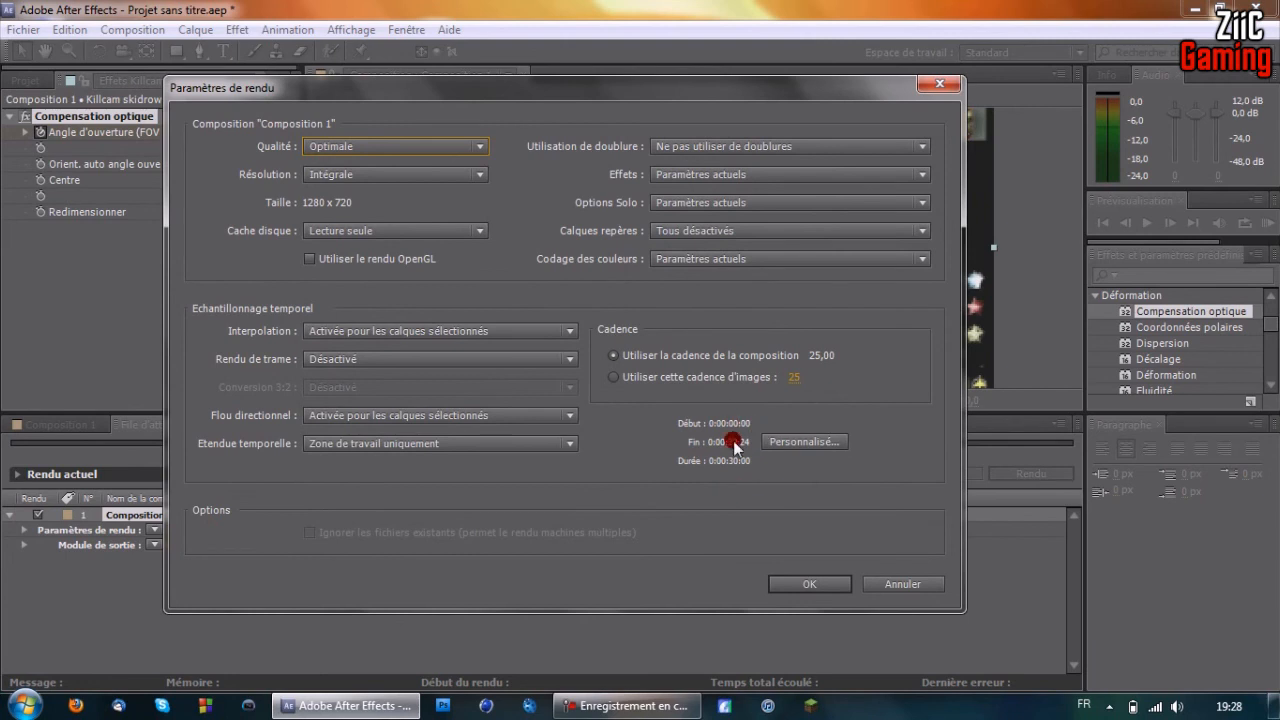
pyautogui.click(938, 85)
# Return to Composition 1's timeline, collapse the Killcam layer and place the current time at 0:00:06:00.
pyautogui.click(53, 428)
pyautogui.moveTo(549, 457); pyautogui.dragTo(760, 470)
pyautogui.click(72, 493)
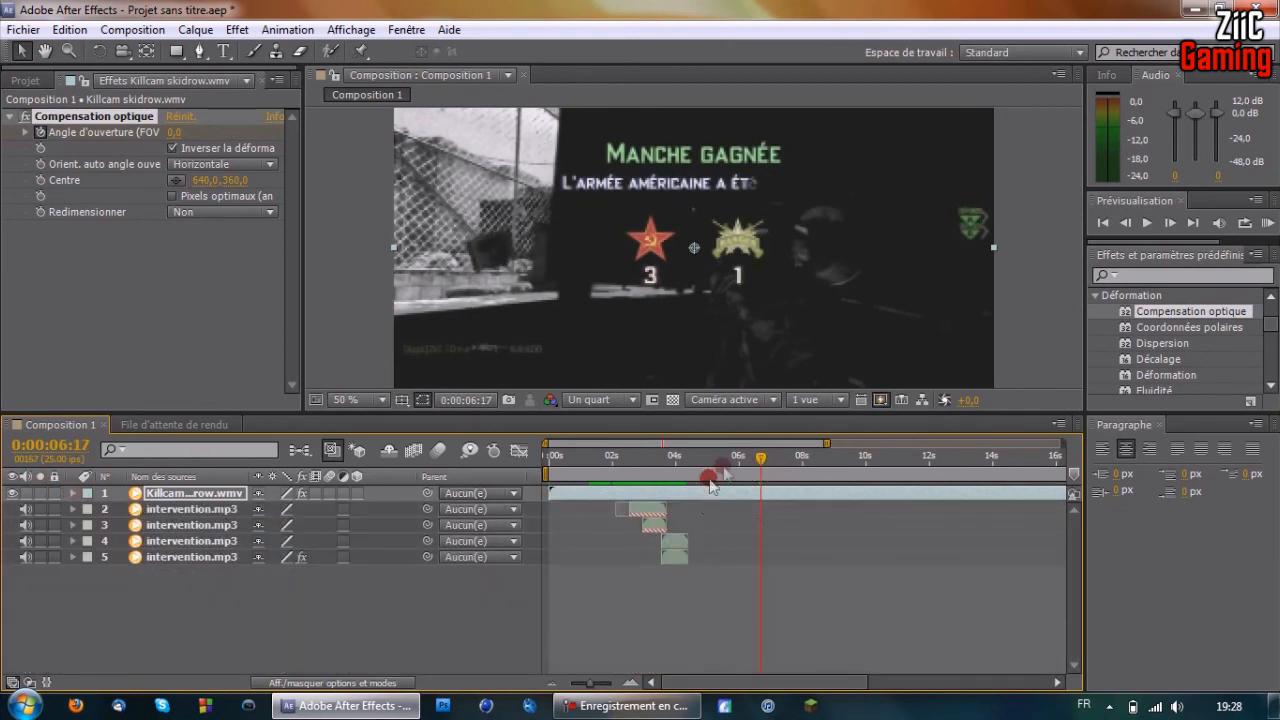
pyautogui.click(738, 458)
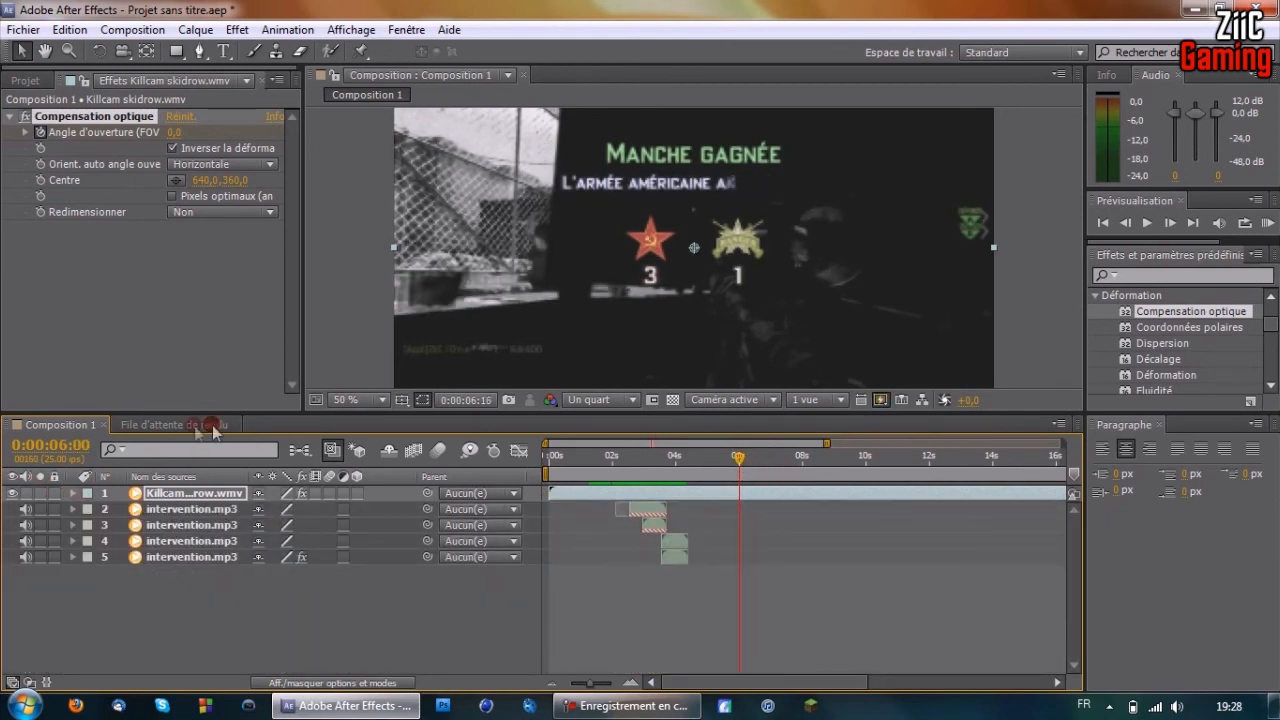
# Add Composition 1 to the render queue again and delete the earlier queue entry.
pyautogui.click(150, 29)
pyautogui.click(200, 170)
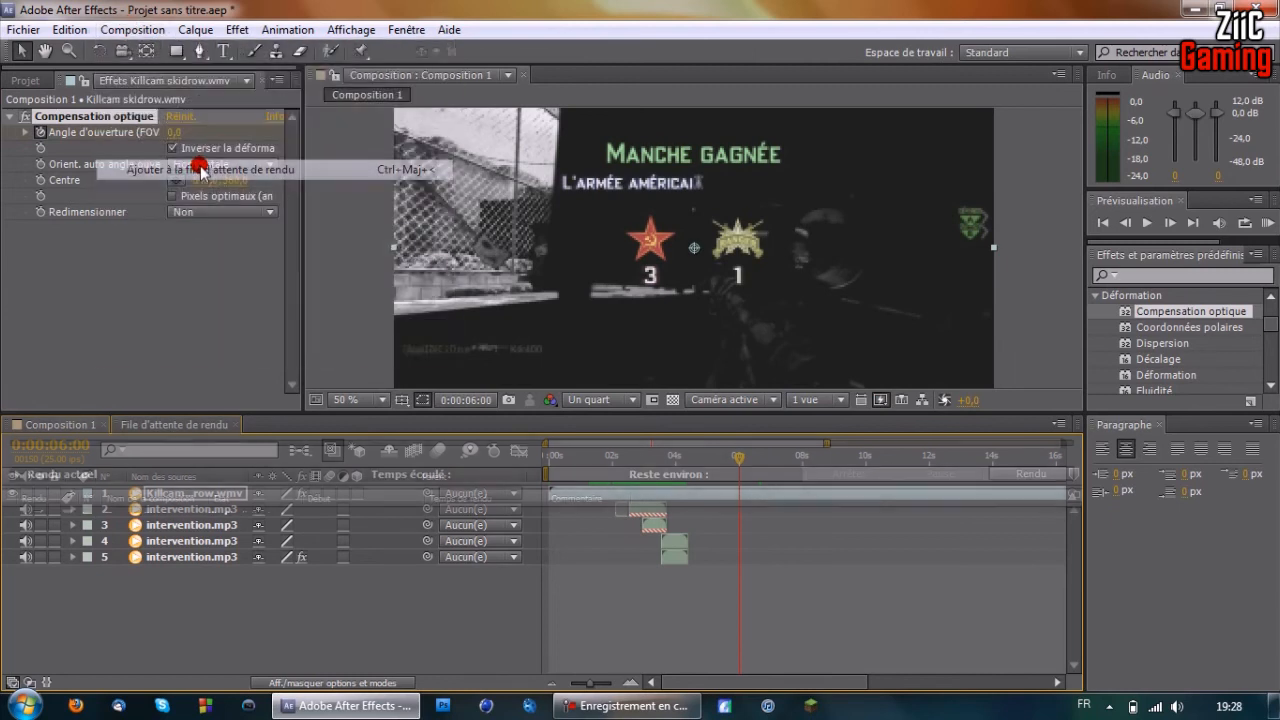
pyautogui.click(141, 515)
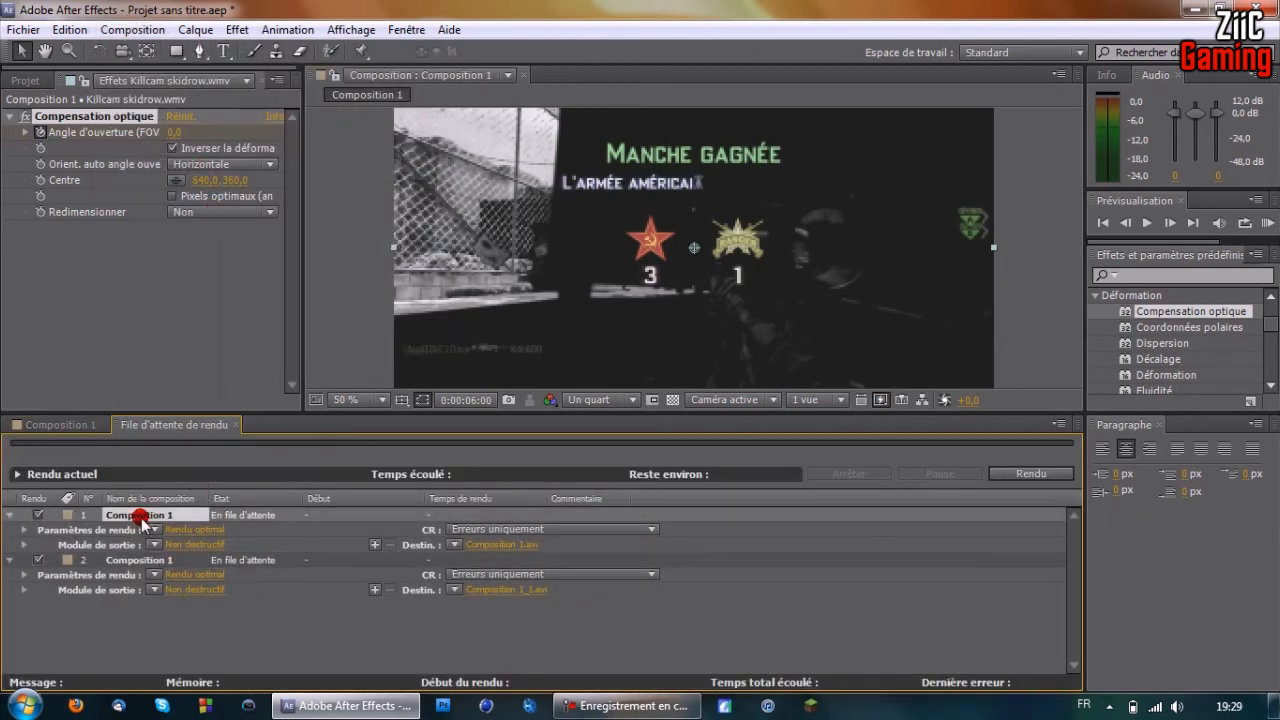
pyautogui.press('Delete')
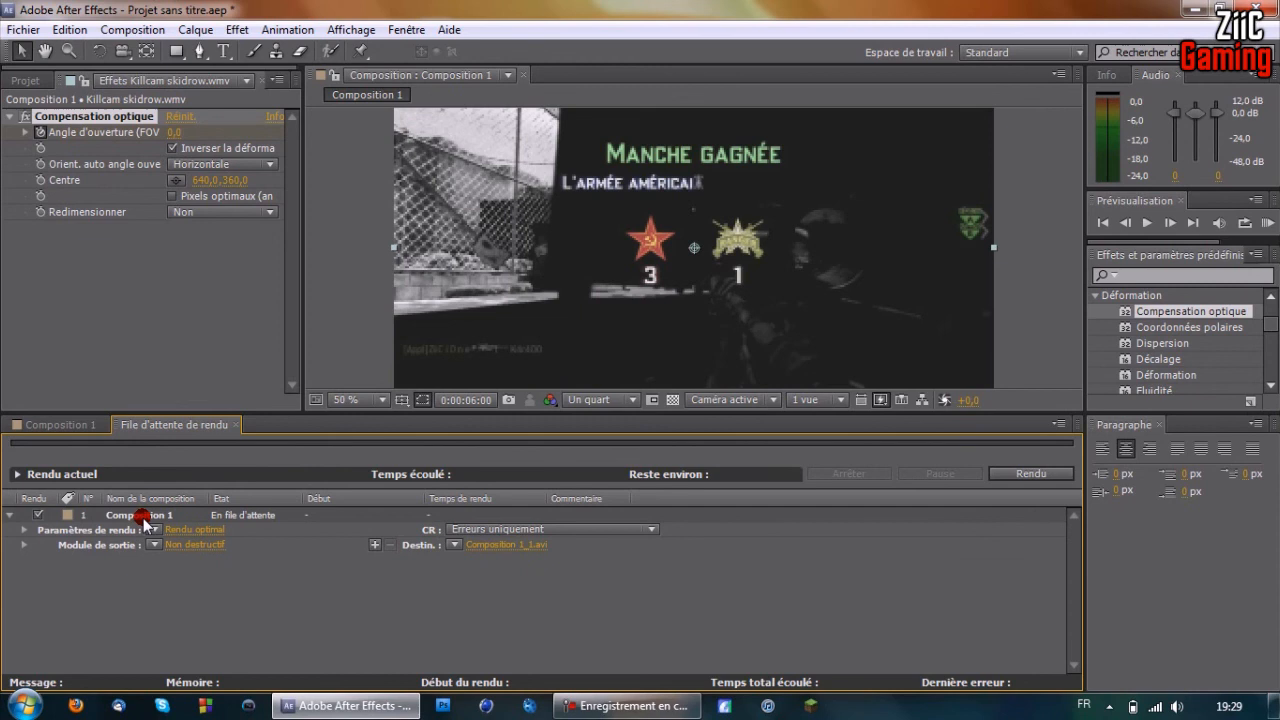
# Set a custom time span ending at 0:00:06:00 in the queued composition's render settings.
pyautogui.click(182, 530)
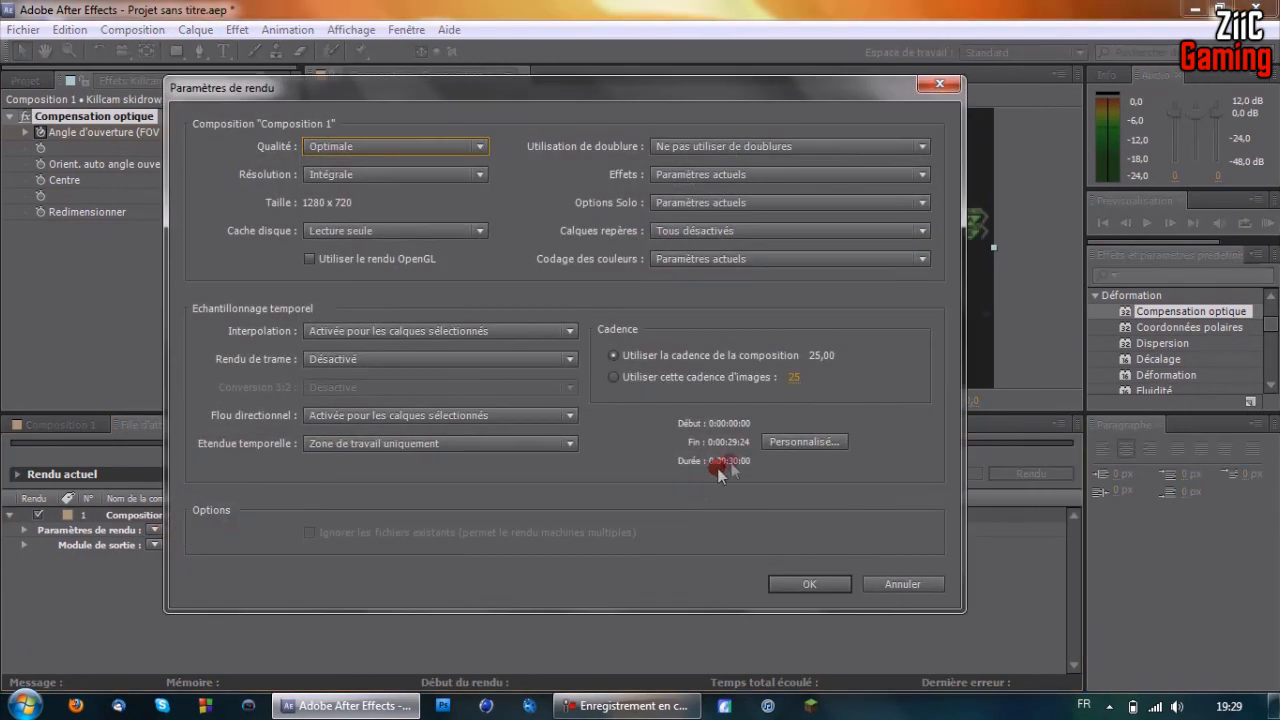
pyautogui.click(785, 441)
pyautogui.click(698, 368)
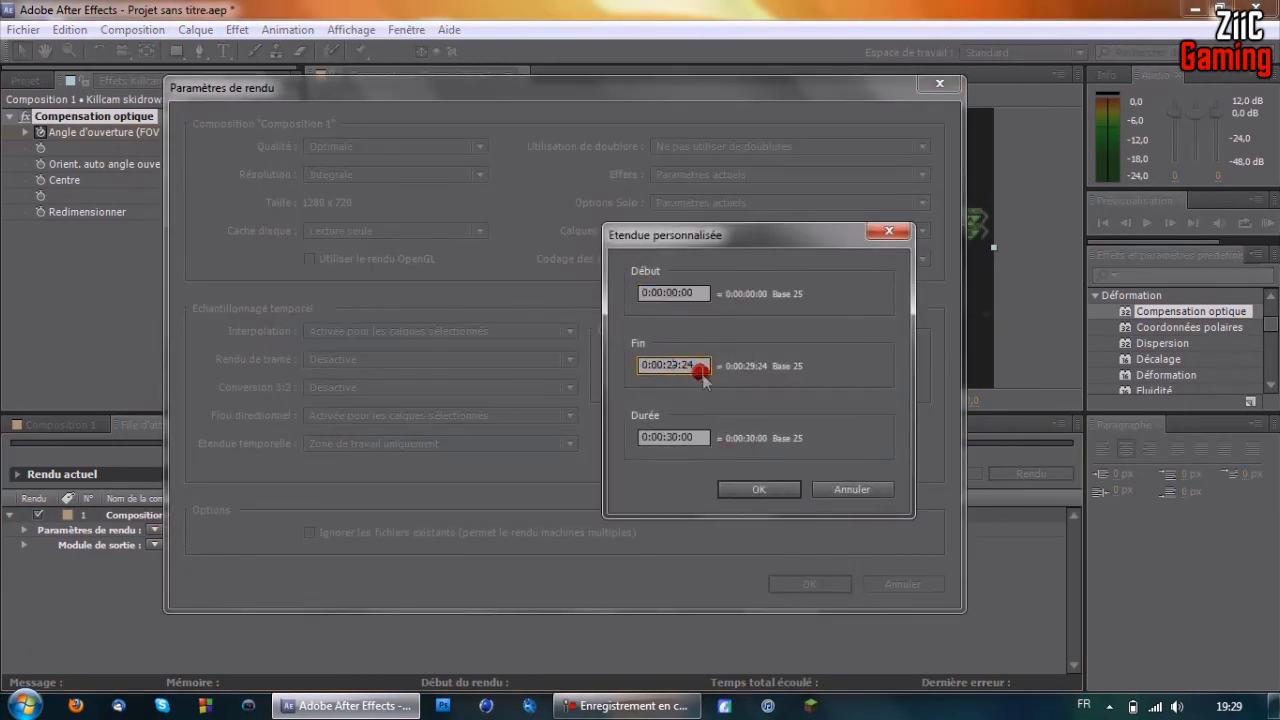
pyautogui.press('BackSpace')
pyautogui.press('BackSpace')
pyautogui.press('Return')
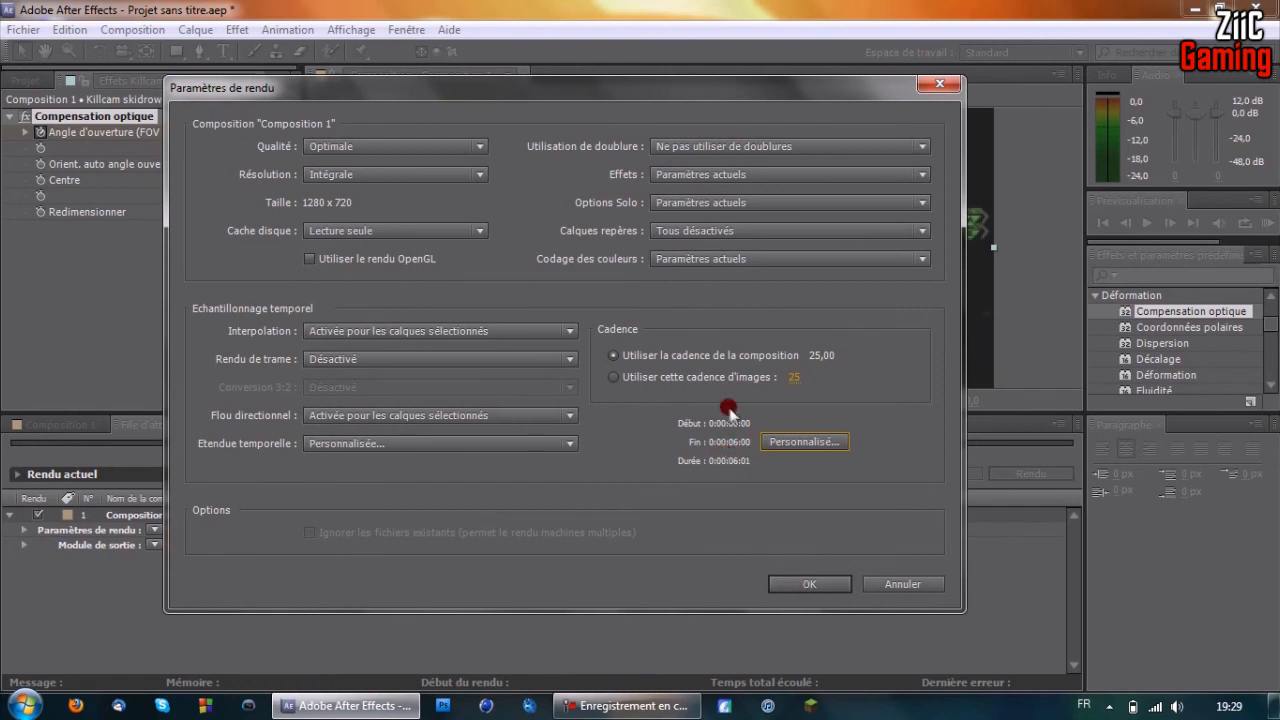
pyautogui.click(811, 584)
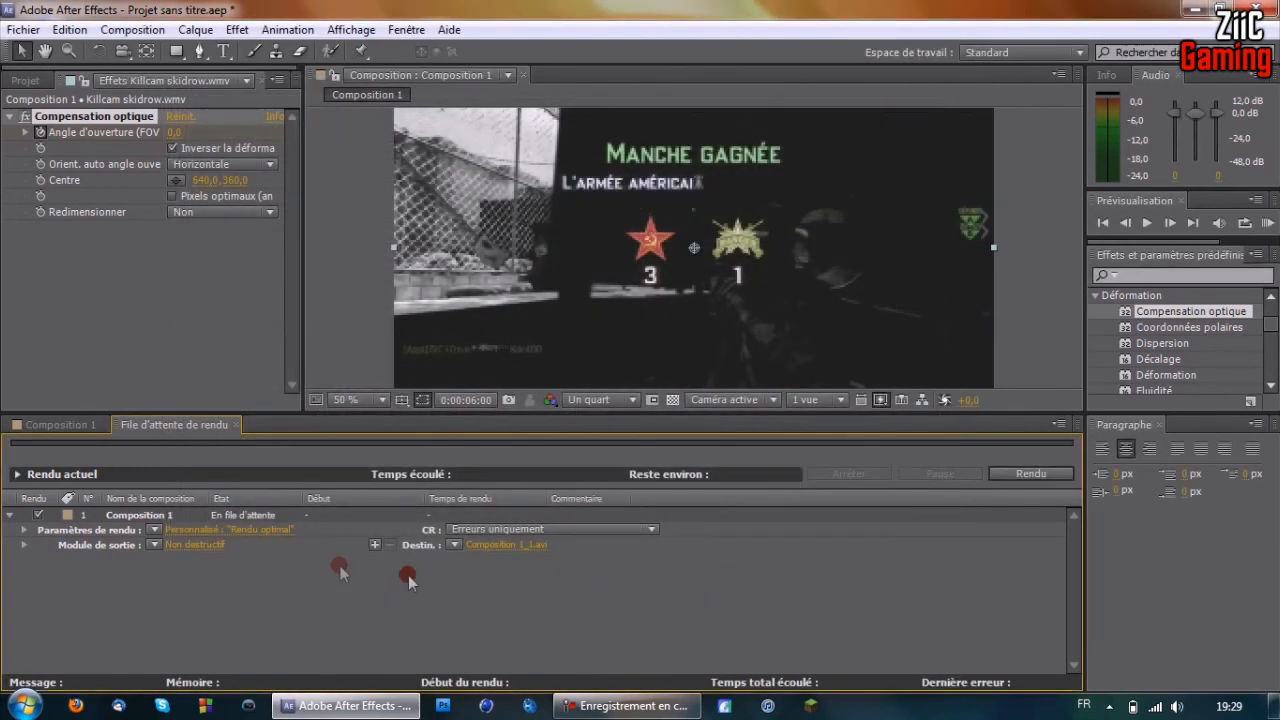
# Set the output module's format to QuickTime and enable audio output.
pyautogui.click(213, 548)
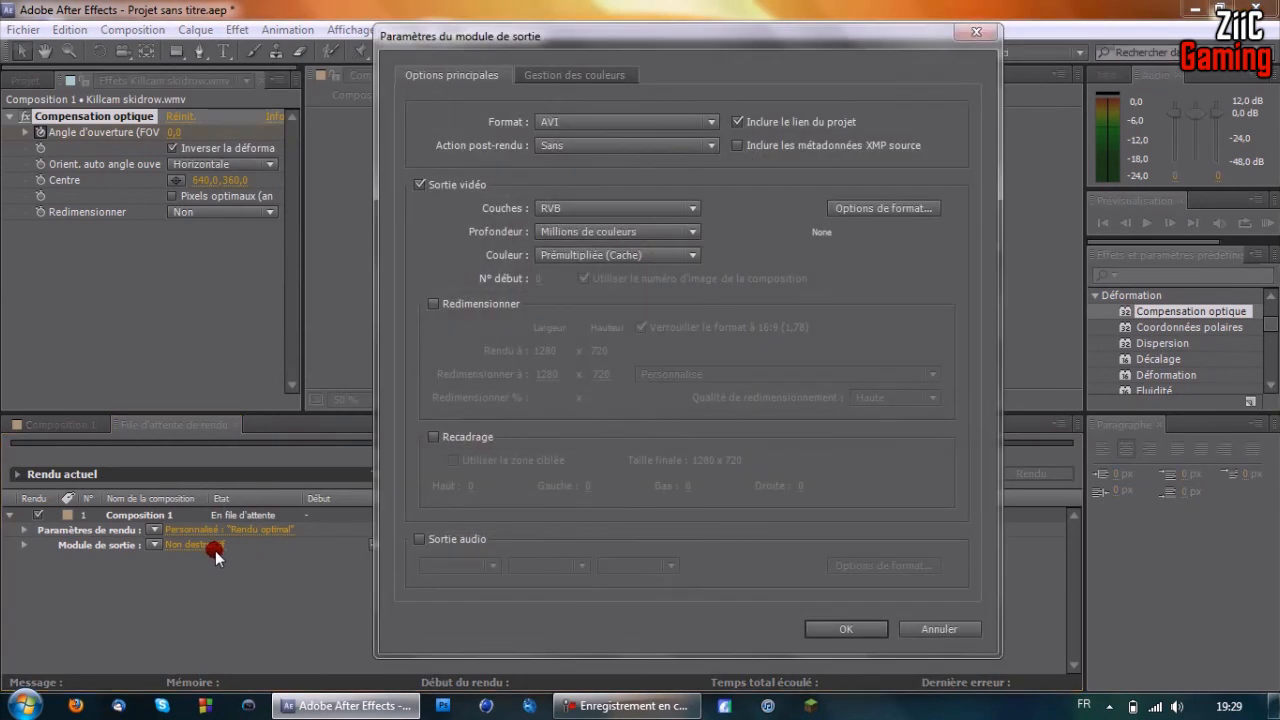
pyautogui.click(711, 121)
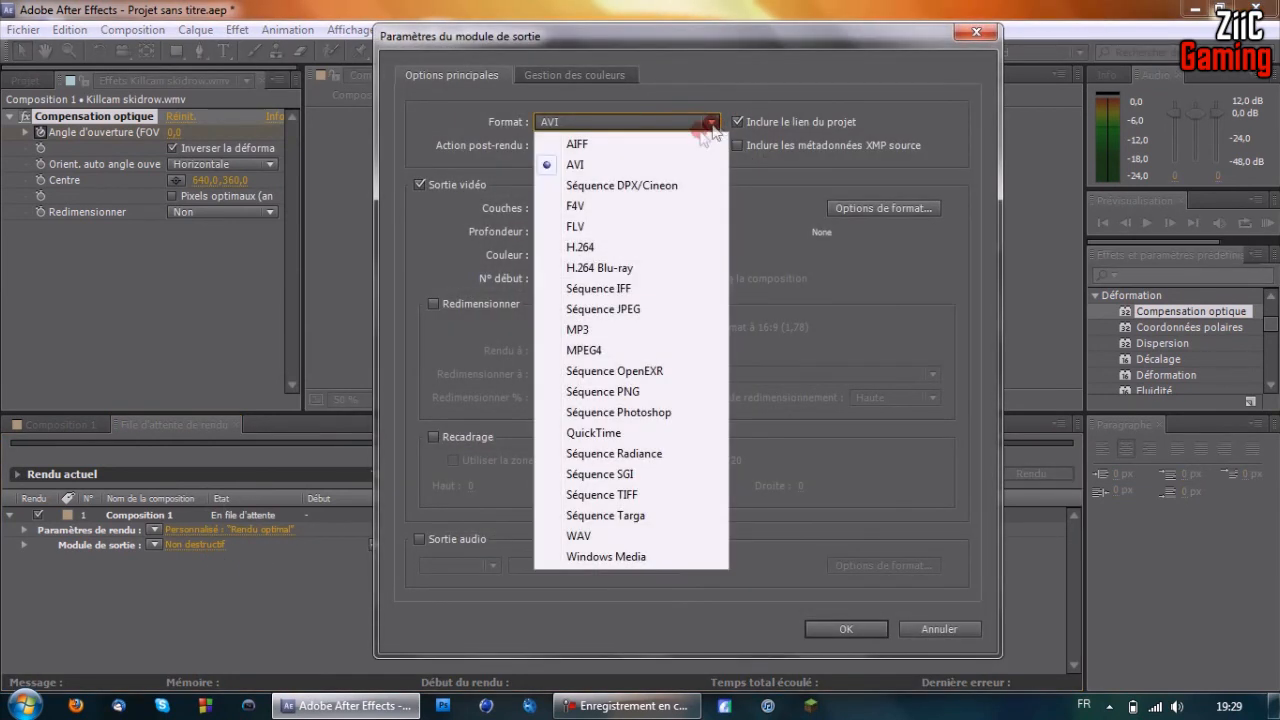
pyautogui.click(630, 432)
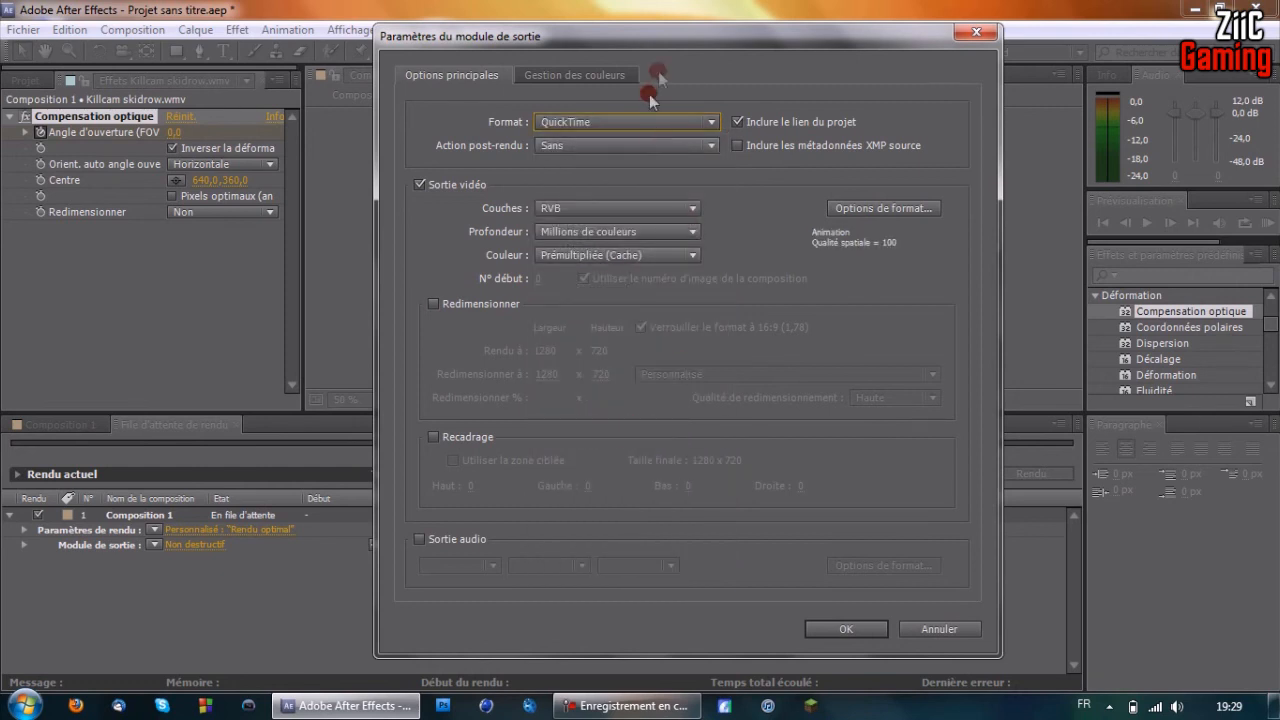
pyautogui.moveTo(655, 40); pyautogui.dragTo(630, 30)
pyautogui.click(405, 528)
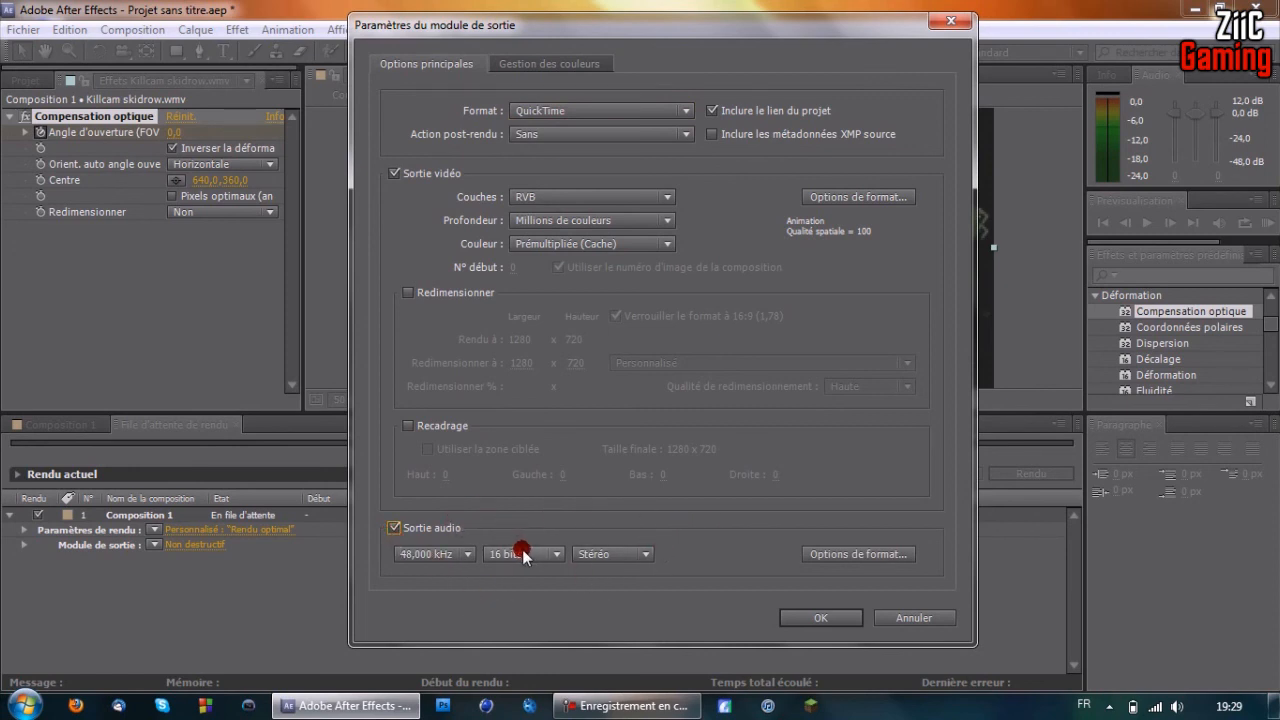
pyautogui.click(800, 616)
# Start rendering Composition 1 and briefly uncover the desktop to check for the output file, then maximize the window again.
pyautogui.click(1038, 475)
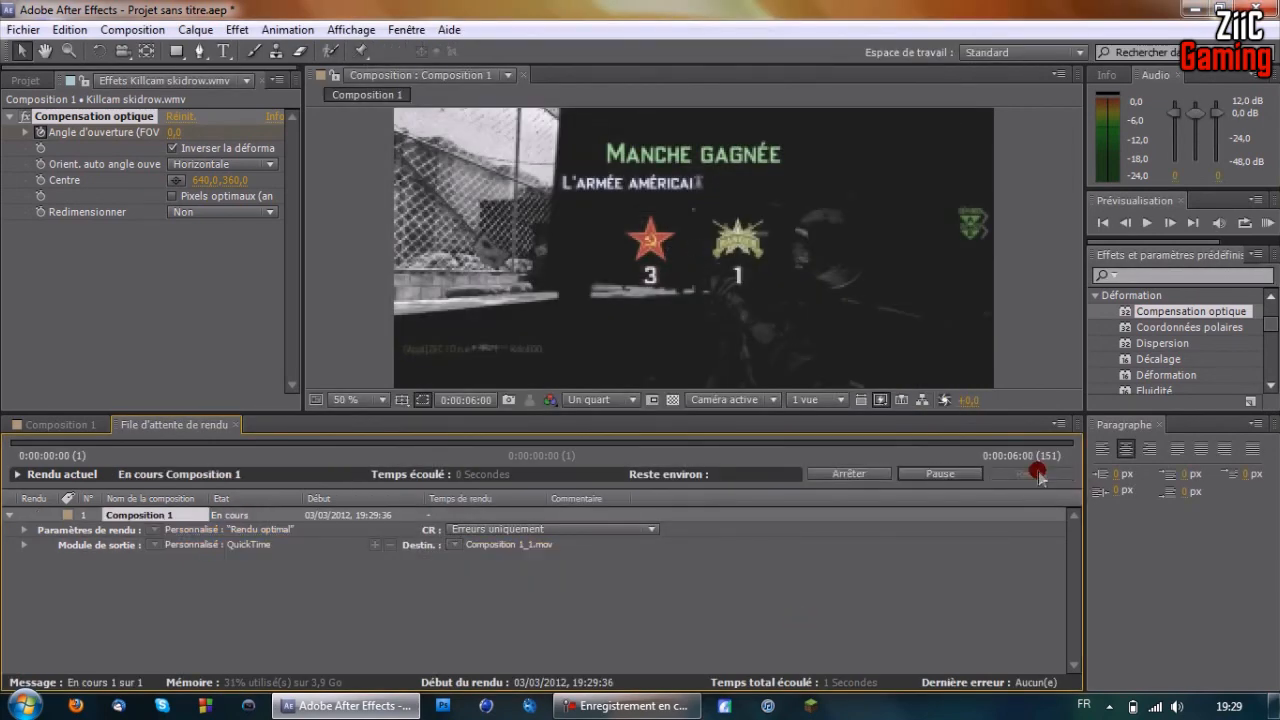
pyautogui.moveTo(762, 6); pyautogui.dragTo(750, 45)
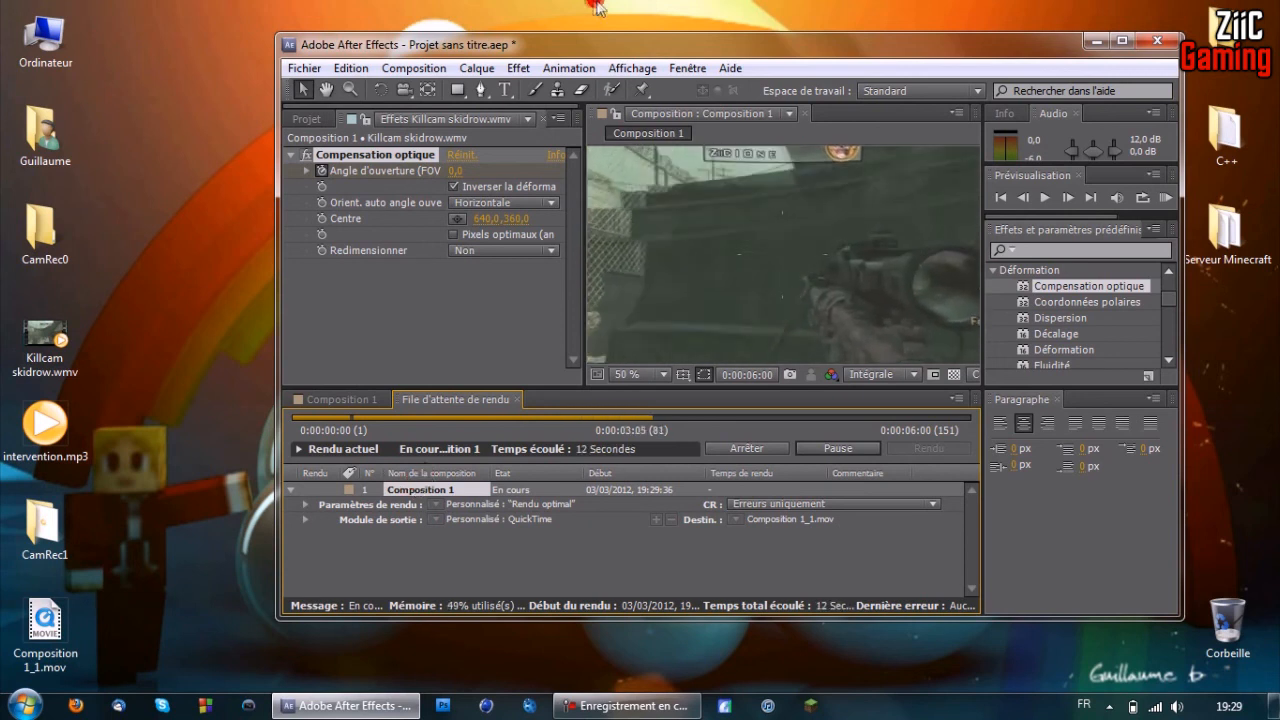
pyautogui.doubleClick(643, 44)
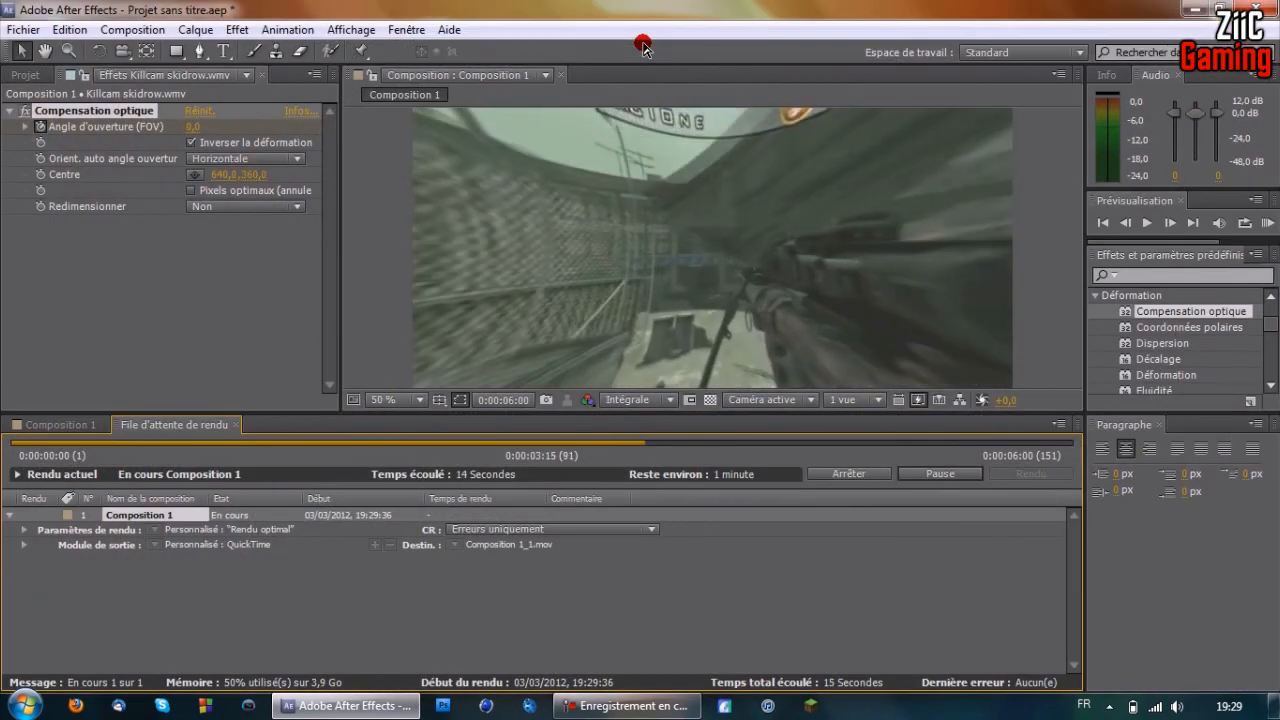